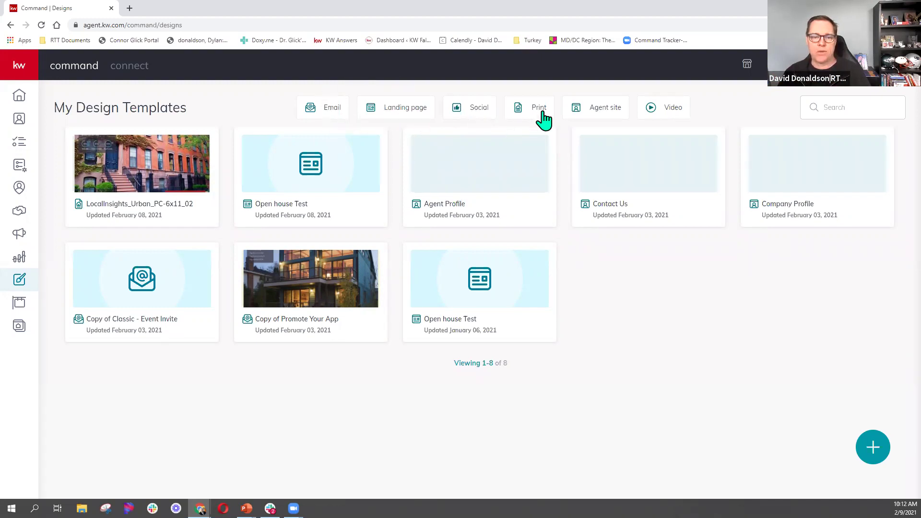
{"action": "left_click", "coordinate": [354, 212]}
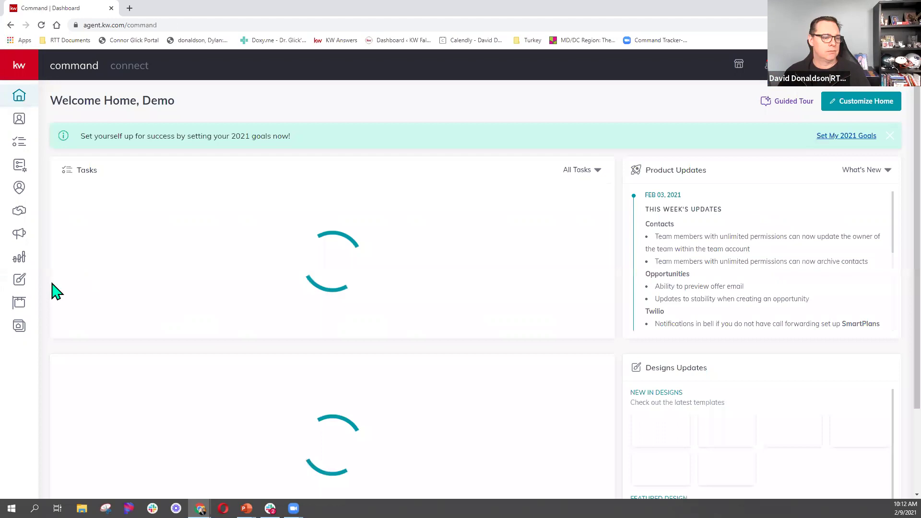
{"action": "left_click", "coordinate": [21, 278]}
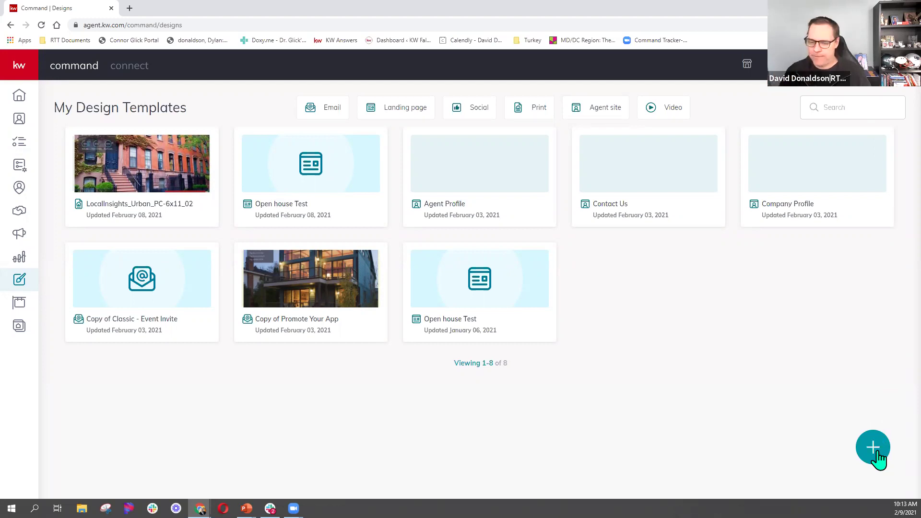
Start a new design and switch the listing photo-and-text import on and back off.
{"action": "left_click", "coordinate": [879, 454]}
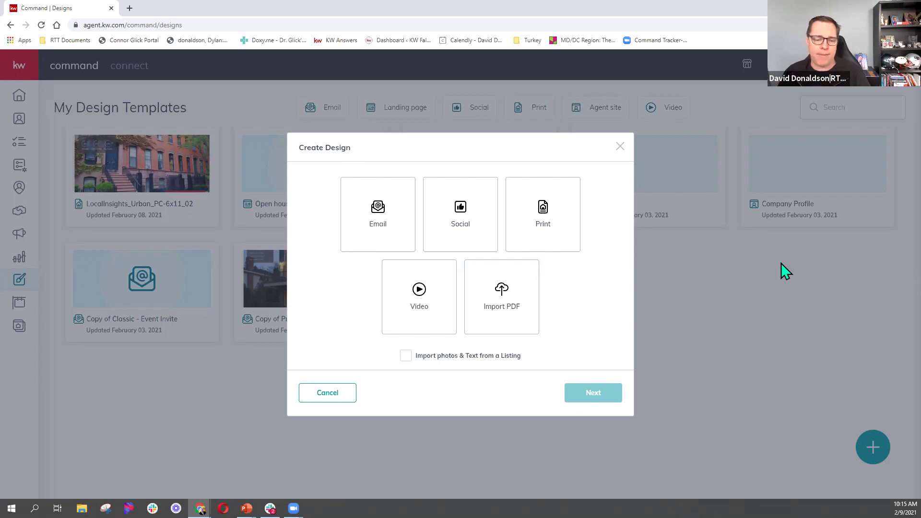
{"action": "left_click", "coordinate": [425, 358]}
{"action": "left_click", "coordinate": [425, 359]}
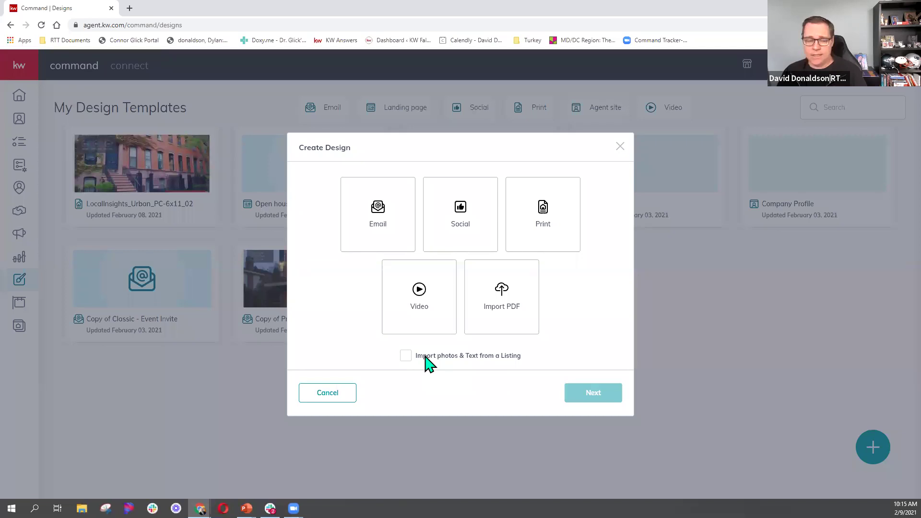
Leave listing import off, choose Video as the design type and continue to the neighborhood search.
{"action": "left_click", "coordinate": [406, 357]}
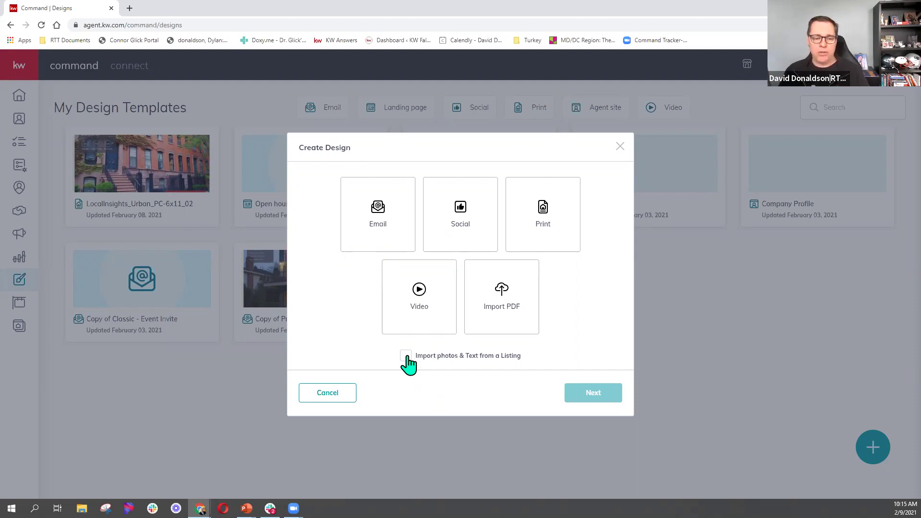
{"action": "left_click", "coordinate": [423, 359]}
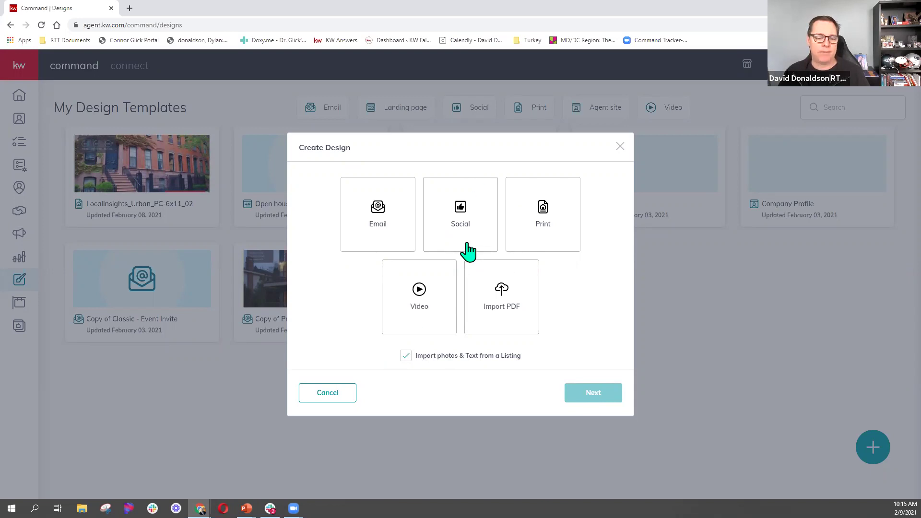
{"action": "left_click", "coordinate": [406, 356]}
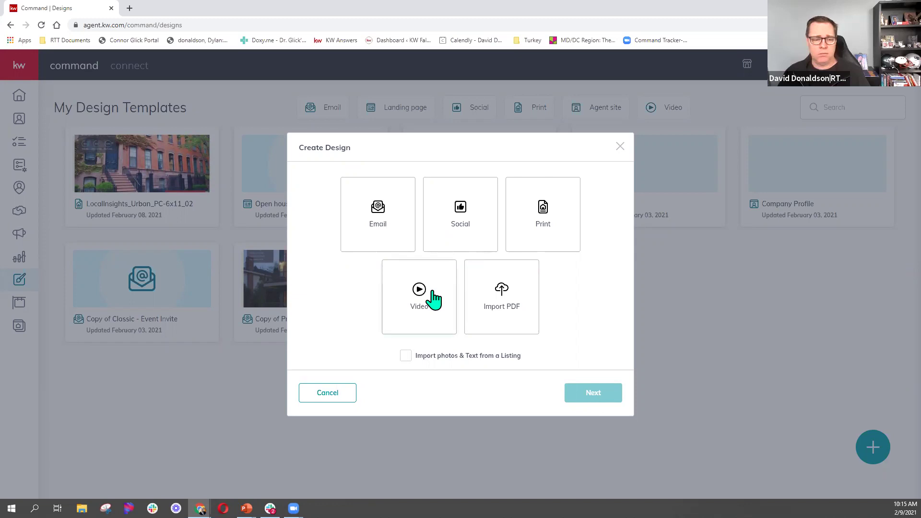
{"action": "left_click", "coordinate": [433, 298]}
{"action": "left_click", "coordinate": [584, 399]}
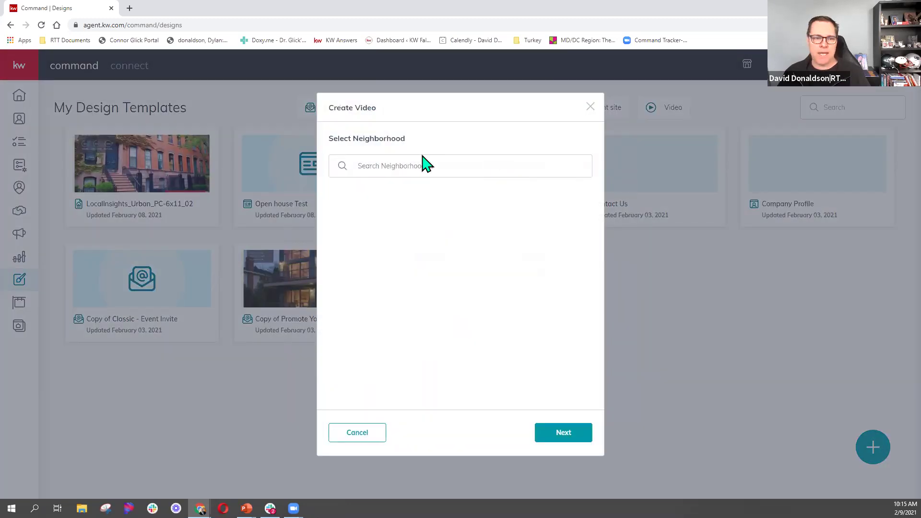
{"action": "left_click", "coordinate": [414, 168]}
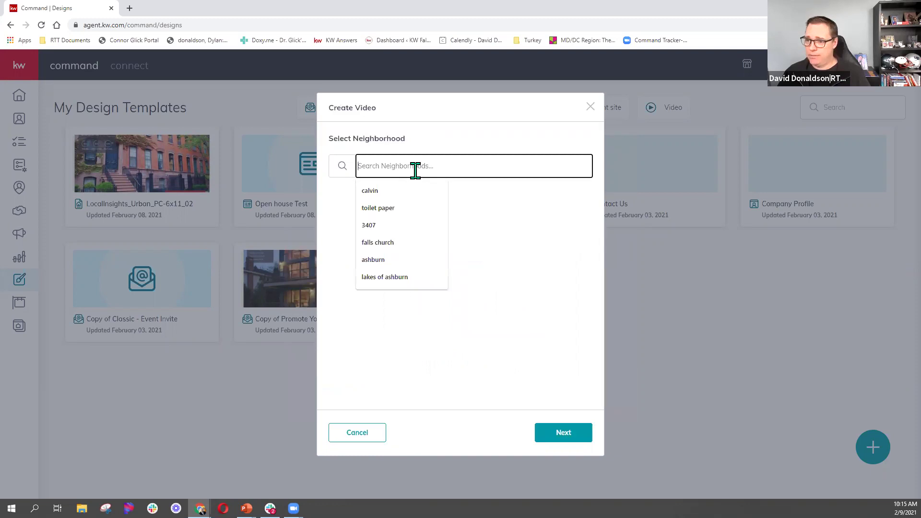
Search 'lakes of ashburn, ashburn va', pick Lakes of Ashburn Village and continue.
{"action": "type", "text": "lake"}
{"action": "left_click", "coordinate": [403, 193]}
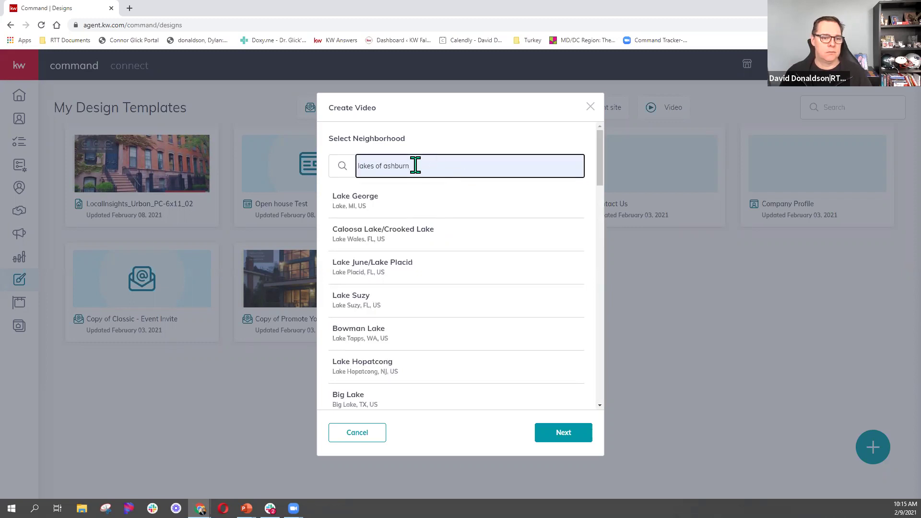
{"action": "left_click_drag", "start_coordinate": [415, 165], "coordinate": [335, 184]}
{"action": "type", "text": "LA"}
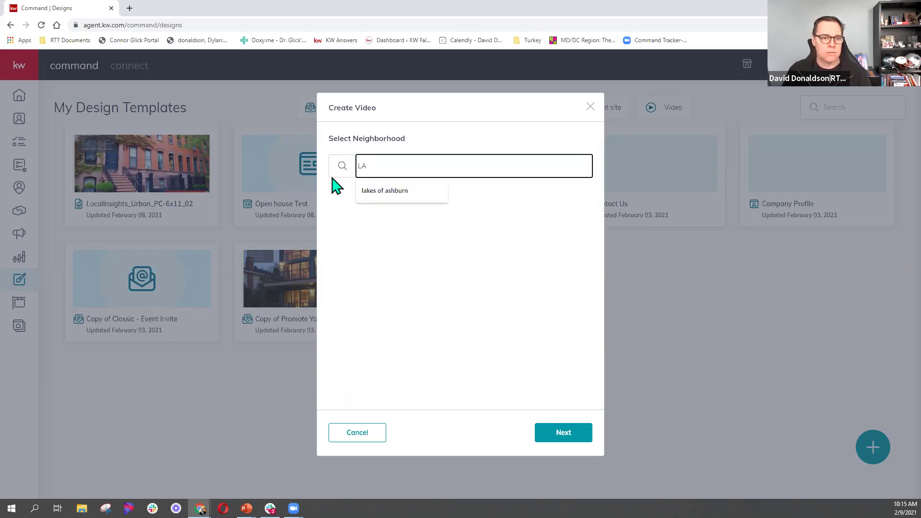
{"action": "key", "text": "BackSpace"}
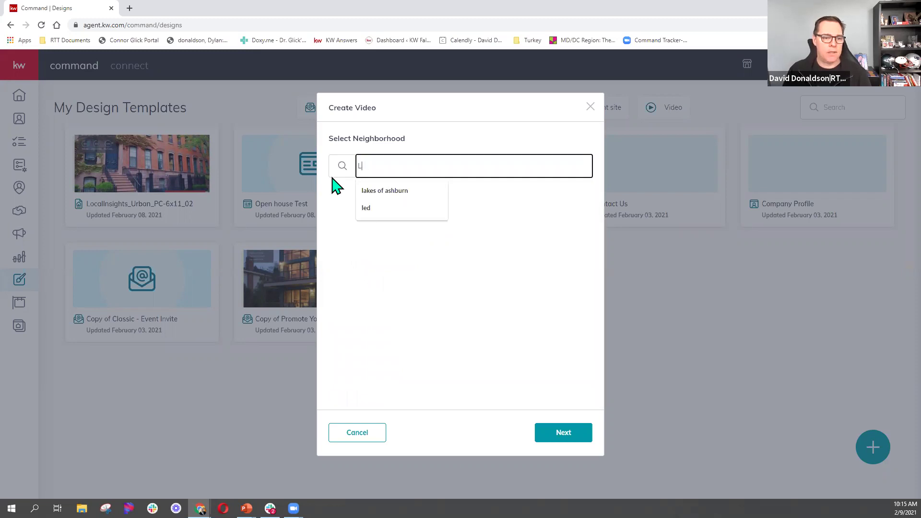
{"action": "key", "text": "BackSpace"}
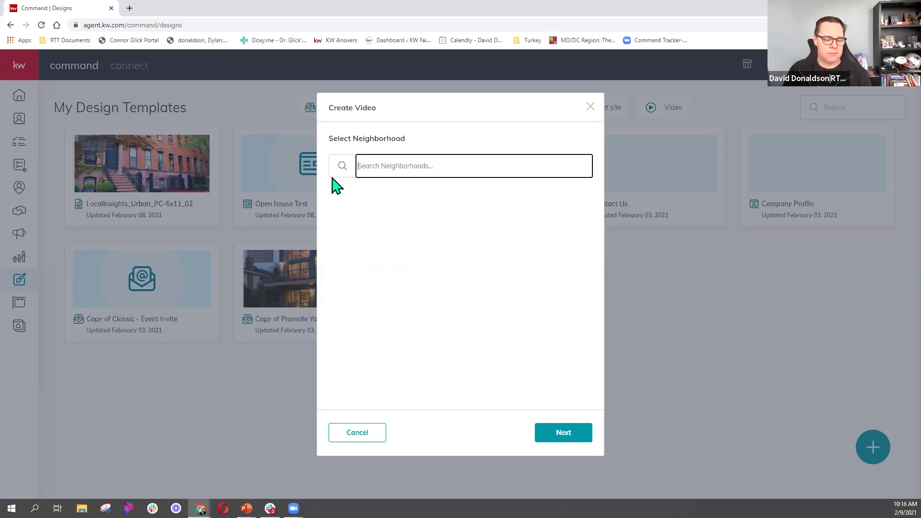
{"action": "type", "text": "Lakes"}
{"action": "left_click", "coordinate": [386, 192]}
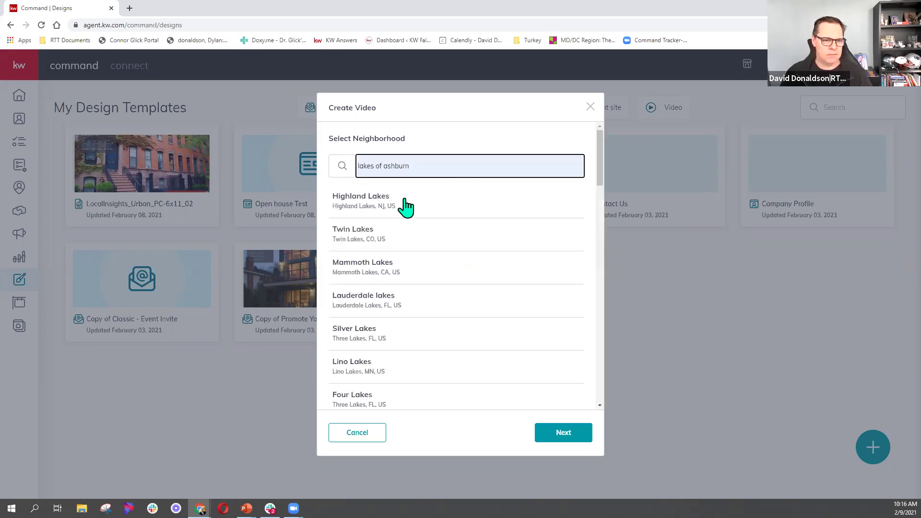
{"action": "type", "text": ", ashburn va"}
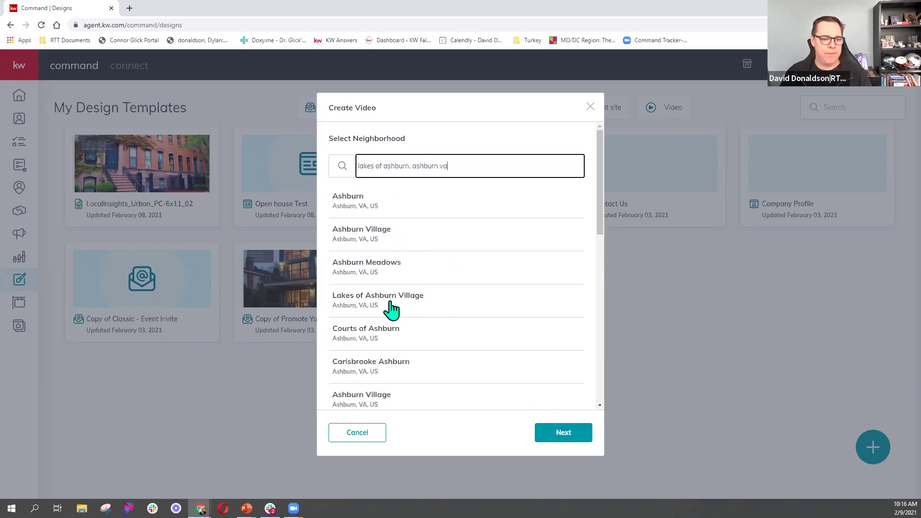
{"action": "left_click", "coordinate": [392, 308]}
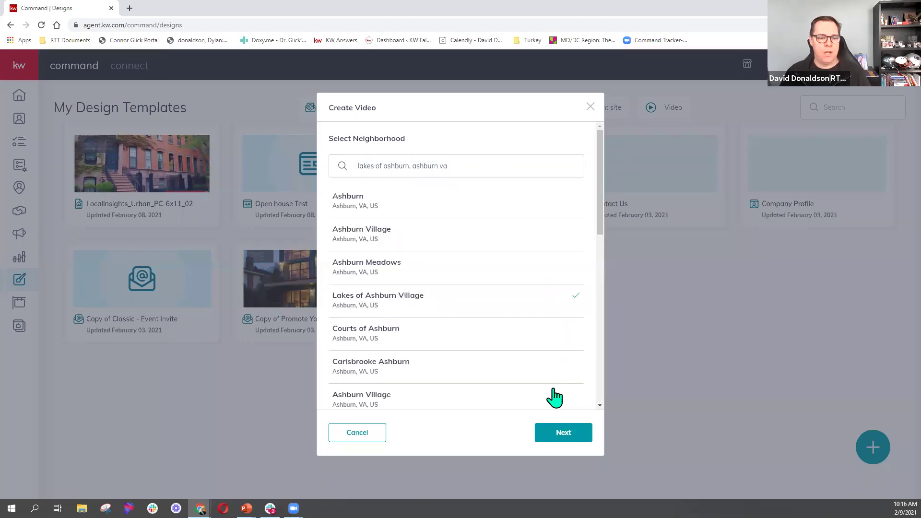
{"action": "left_click", "coordinate": [560, 433]}
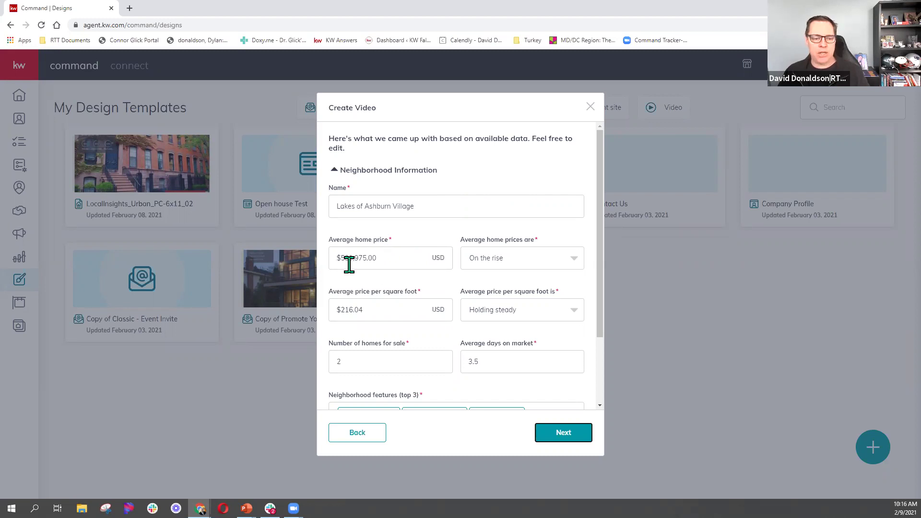
Mark home prices and price per square foot as On the rise, and review the 3.5 average days on market.
{"action": "left_click", "coordinate": [516, 265]}
{"action": "left_click", "coordinate": [516, 264]}
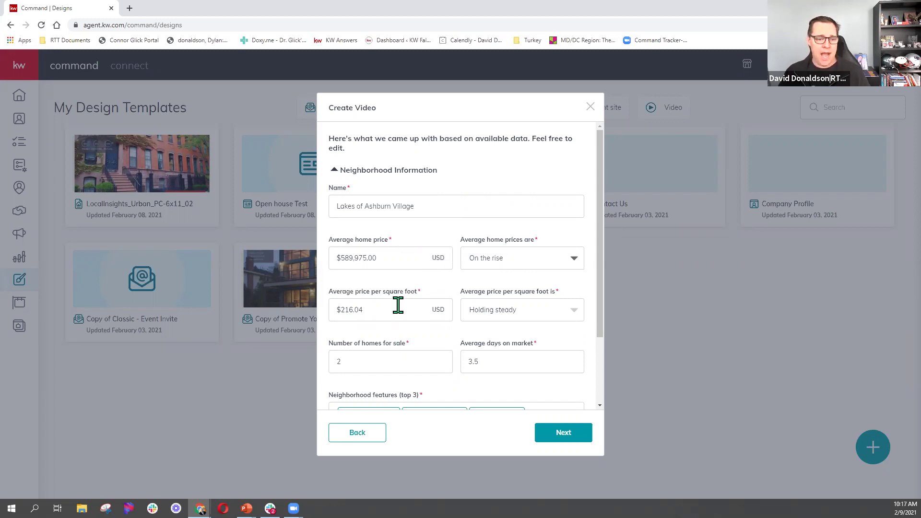
{"action": "left_click", "coordinate": [523, 314]}
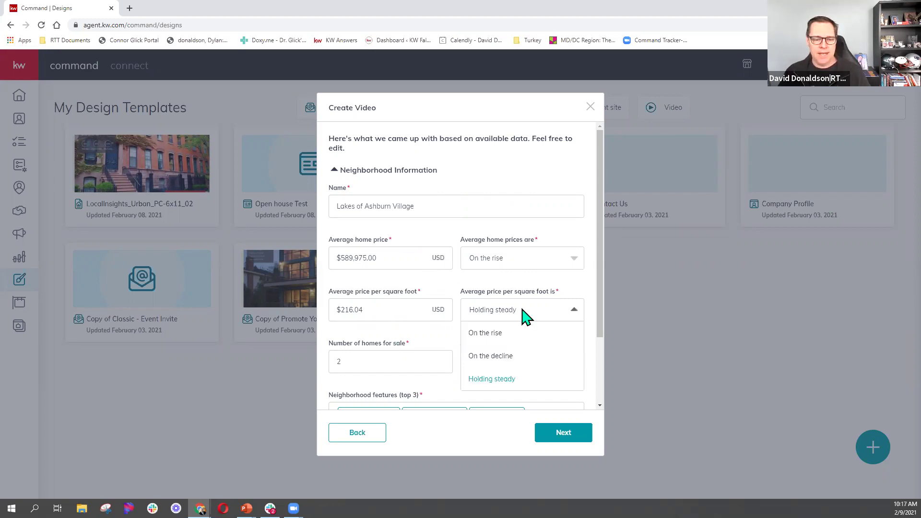
{"action": "left_click", "coordinate": [496, 334]}
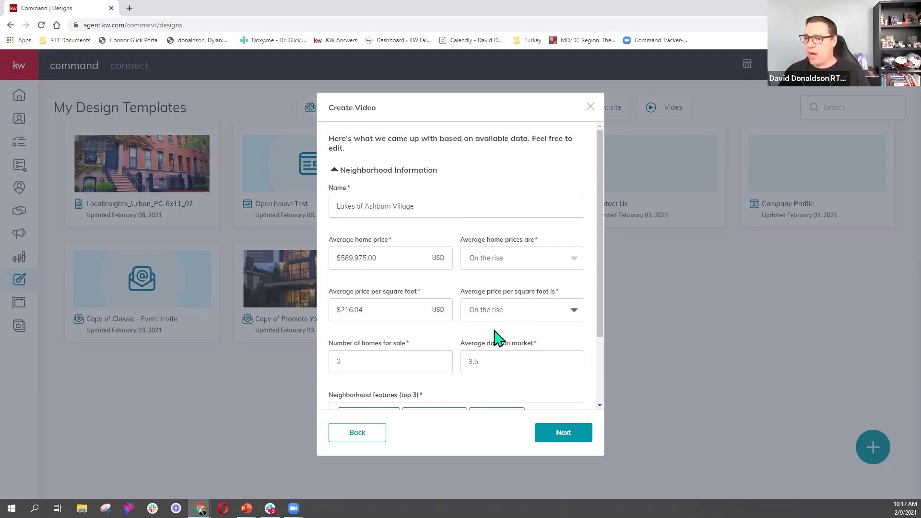
{"action": "scroll", "coordinate": [439, 326], "scroll_direction": "down", "scroll_amount": 2}
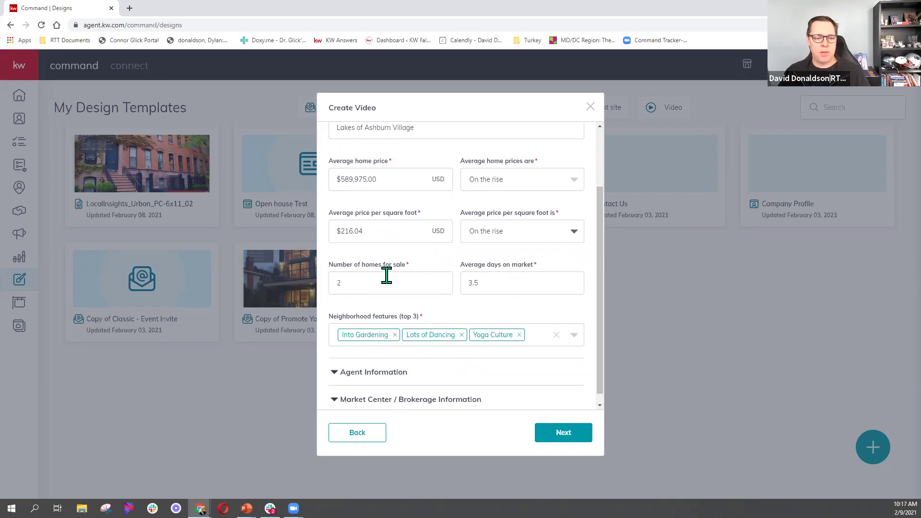
{"action": "left_click", "coordinate": [404, 274]}
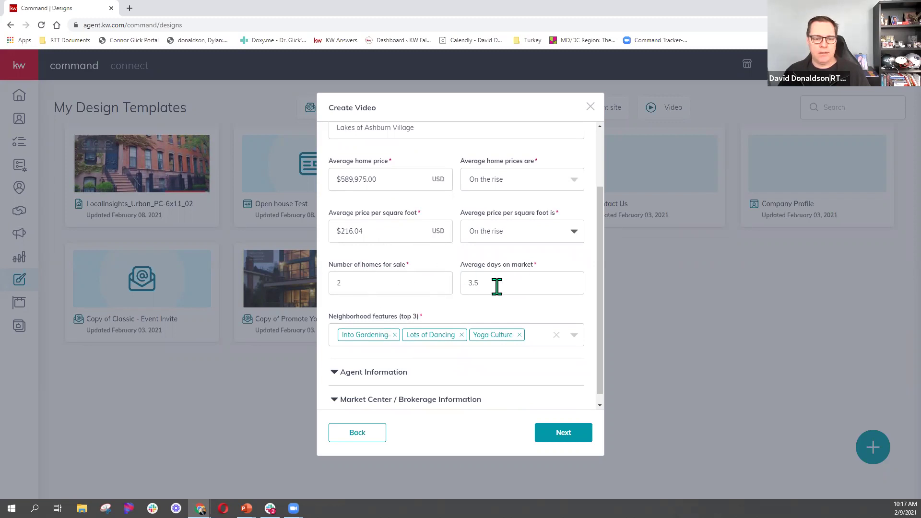
{"action": "left_click_drag", "start_coordinate": [496, 284], "coordinate": [451, 285]}
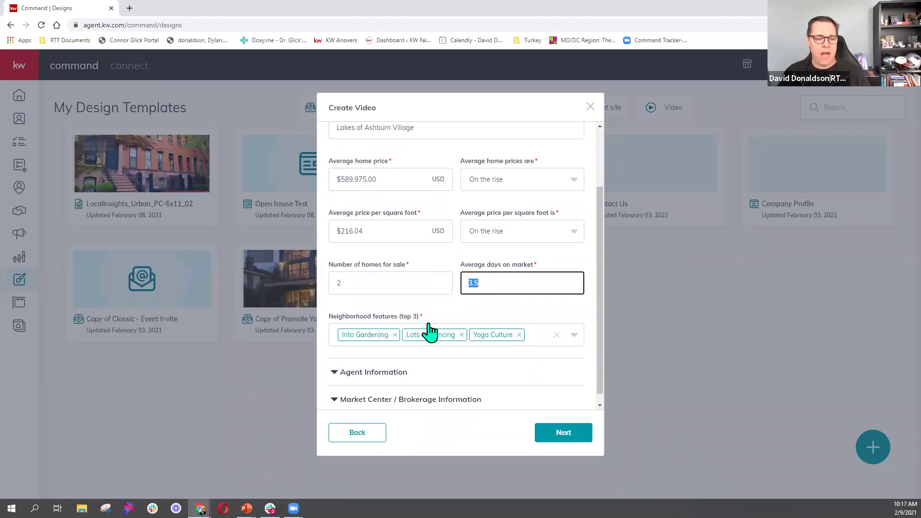
Confirm Into Gardening, Lots of Dancing and Yoga Culture as the neighborhood features.
{"action": "left_click", "coordinate": [573, 335]}
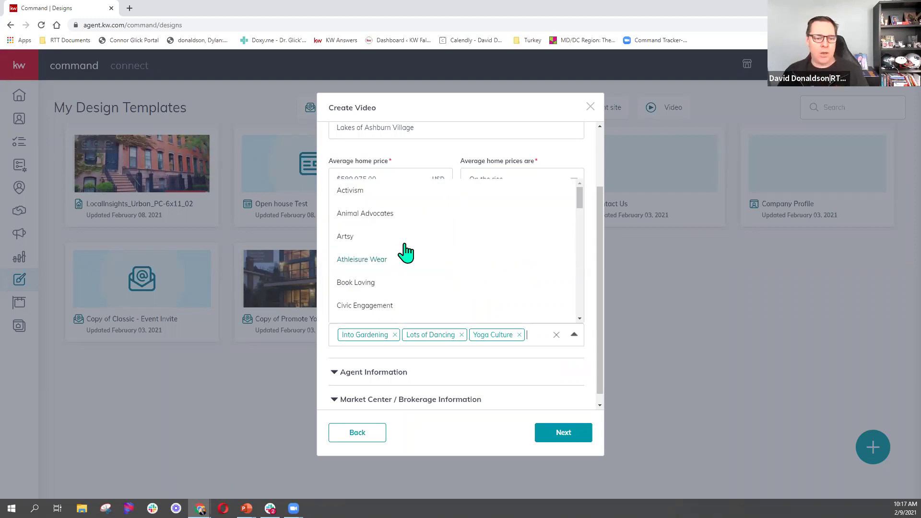
{"action": "scroll", "coordinate": [399, 295], "scroll_direction": "down", "scroll_amount": 3}
{"action": "scroll", "coordinate": [399, 296], "scroll_direction": "up", "scroll_amount": 3}
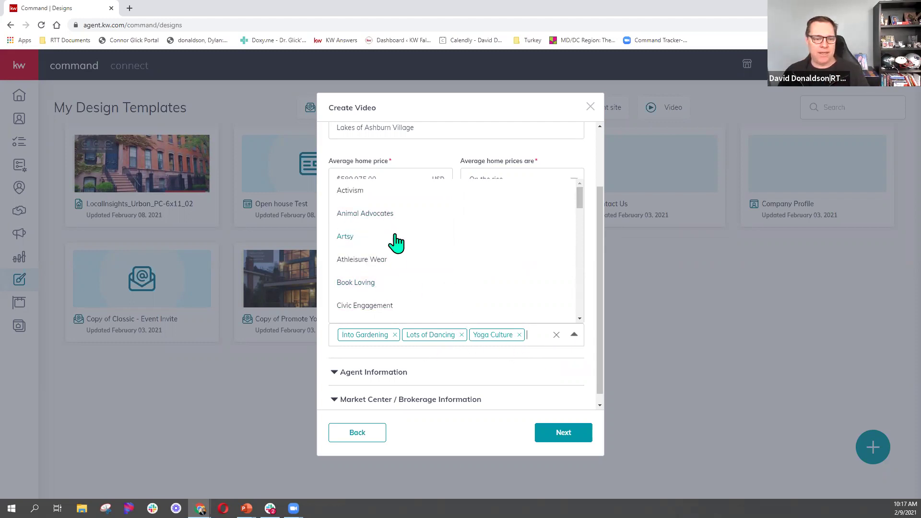
{"action": "left_click", "coordinate": [539, 336]}
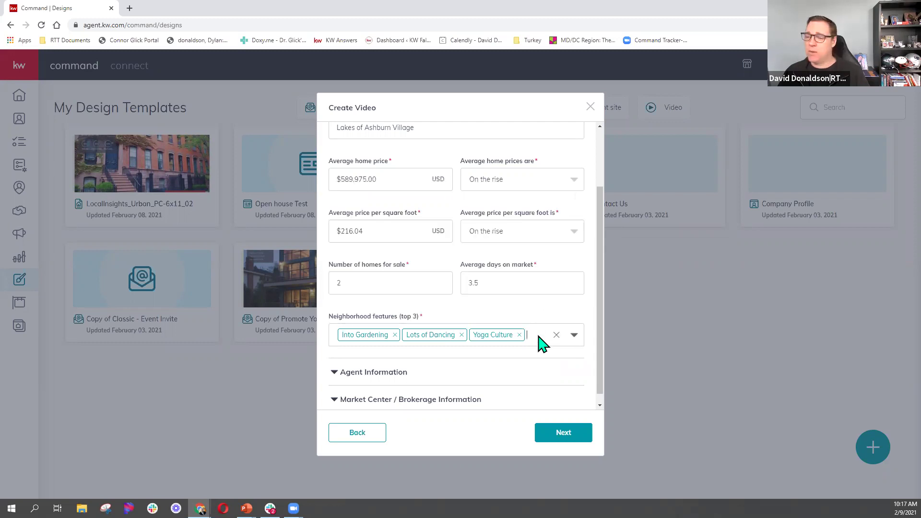
{"action": "left_click", "coordinate": [377, 373]}
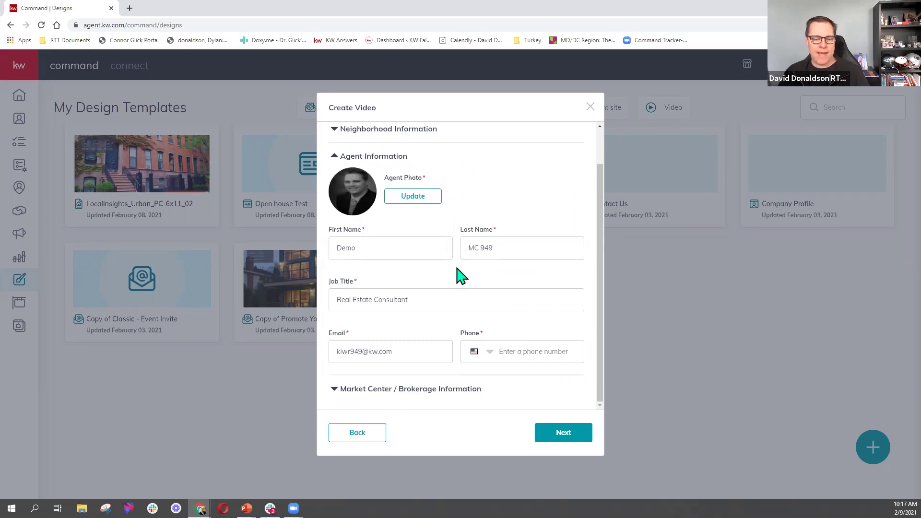
Autofill the agent's name, e-mail and phone, review brokerage details, and generate and play the video preview.
{"action": "left_click", "coordinate": [515, 353]}
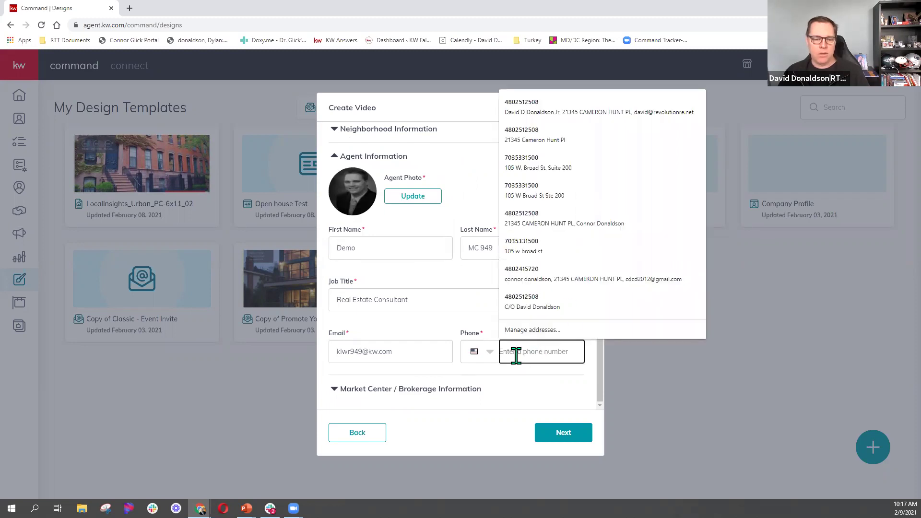
{"action": "left_click", "coordinate": [571, 140]}
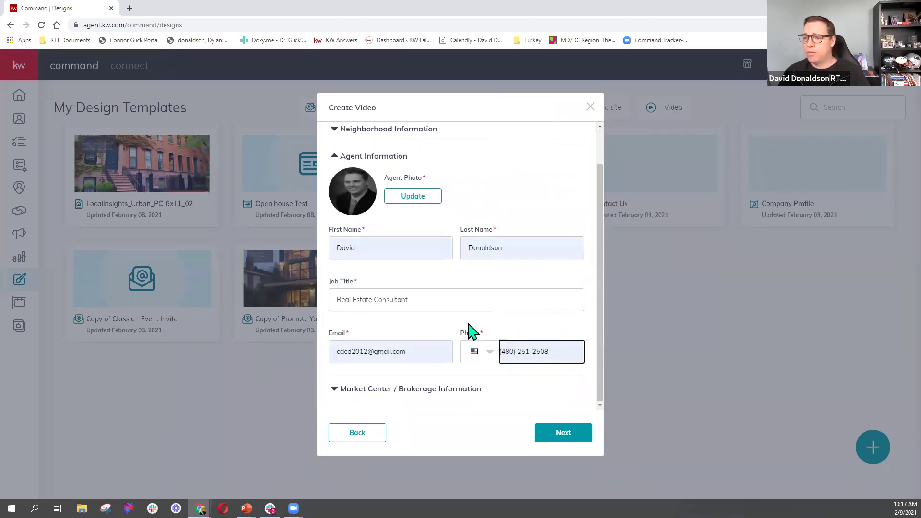
{"action": "left_click", "coordinate": [427, 390]}
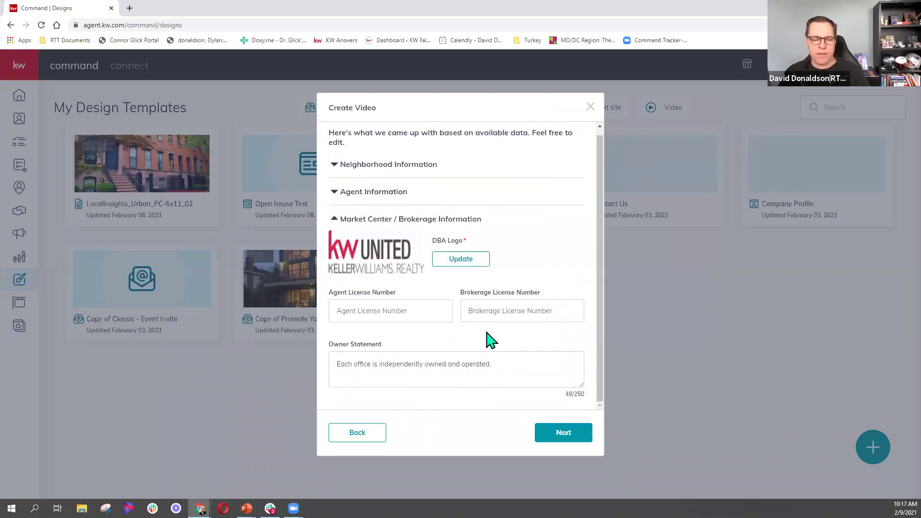
{"action": "left_click", "coordinate": [559, 437]}
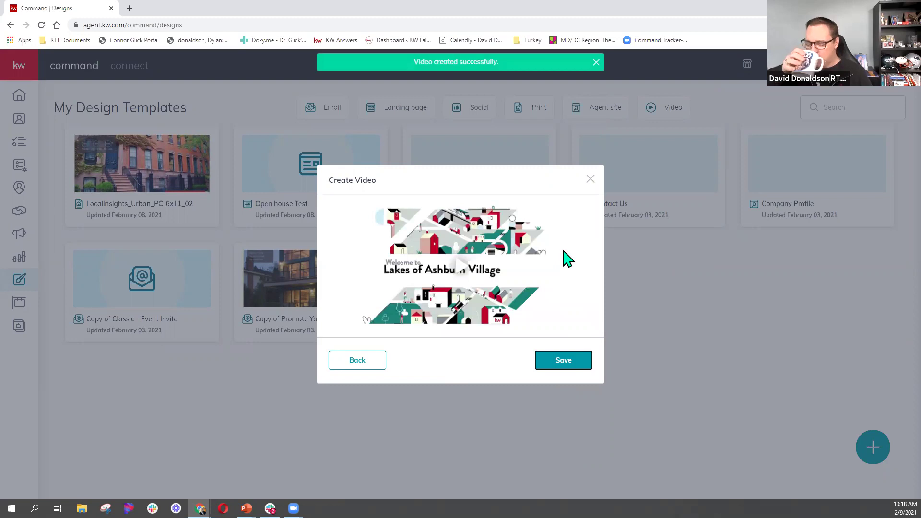
{"action": "left_click", "coordinate": [460, 276]}
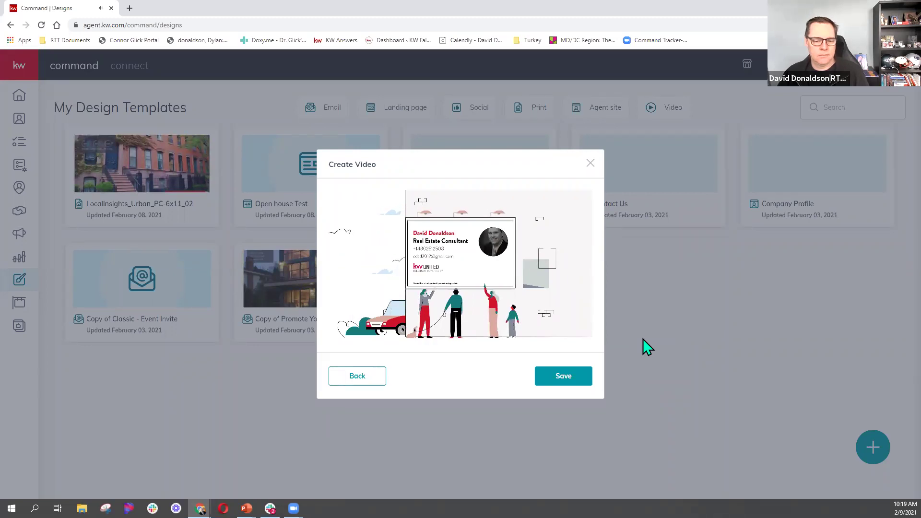
Save the Lakes of Ashburn Village neighborhood video to My Design Templates.
{"action": "left_click", "coordinate": [575, 381]}
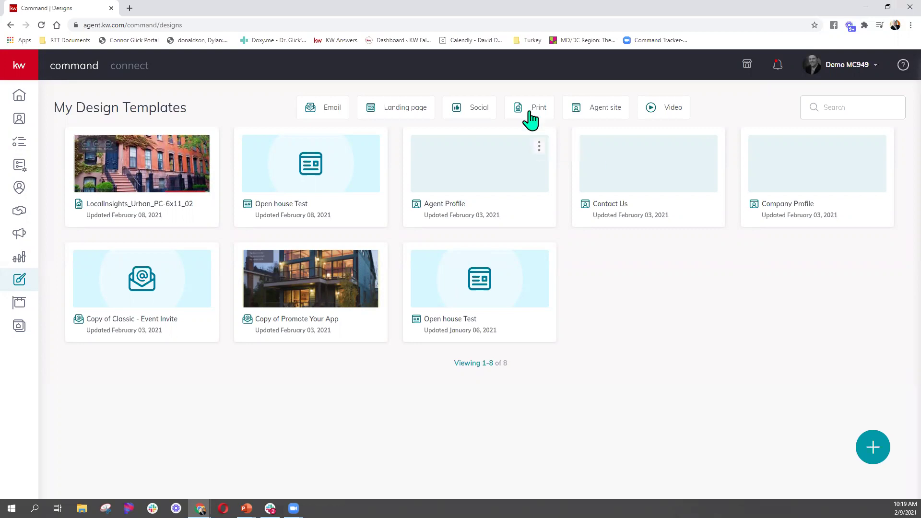
Filter the templates to Video and open the Lakes of Ashburn Village card's options menu.
{"action": "left_click", "coordinate": [675, 110]}
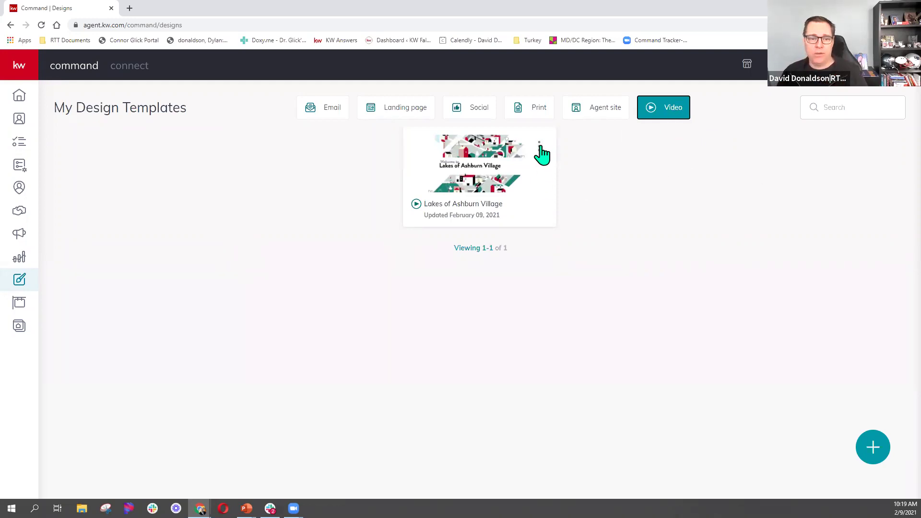
{"action": "left_click", "coordinate": [540, 145]}
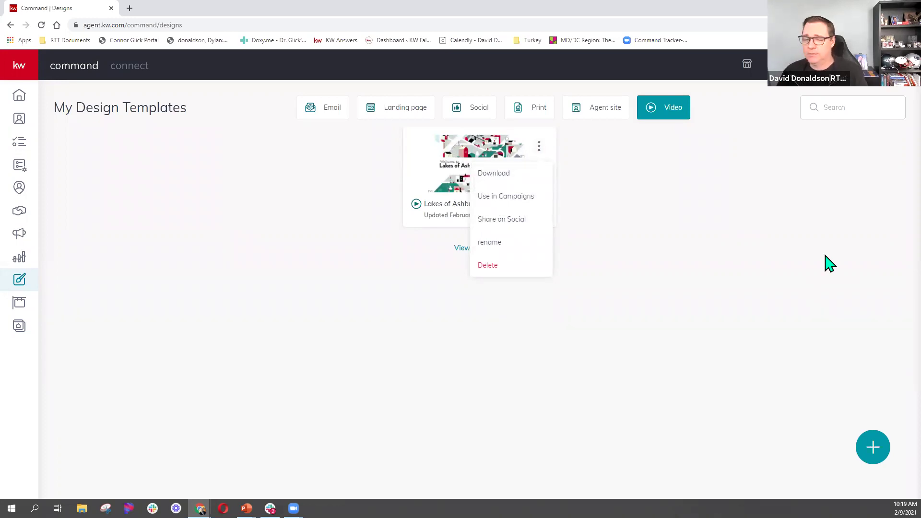
Close the video's options menu and begin another new design.
{"action": "left_click", "coordinate": [754, 267]}
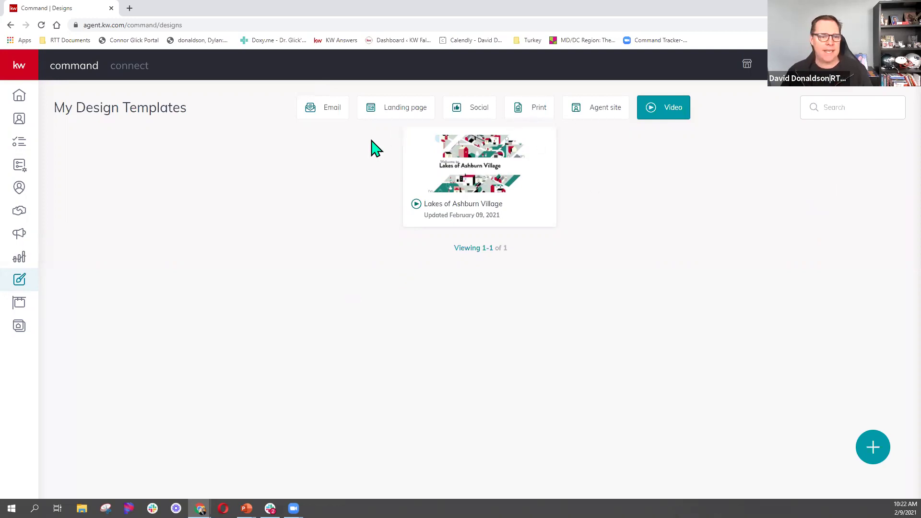
{"action": "left_click", "coordinate": [867, 455]}
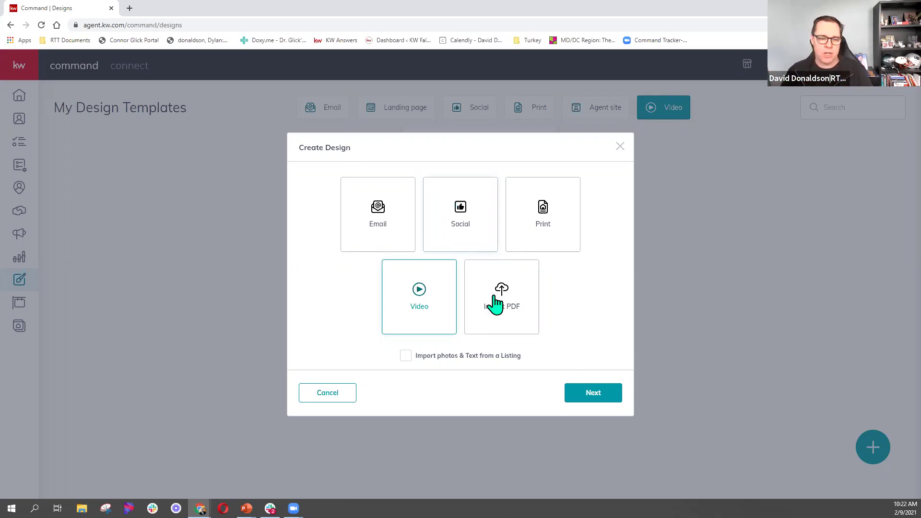
Choose a Print design, then load the KW Designs site kw.webrand.com after the editor error.
{"action": "left_click", "coordinate": [550, 225]}
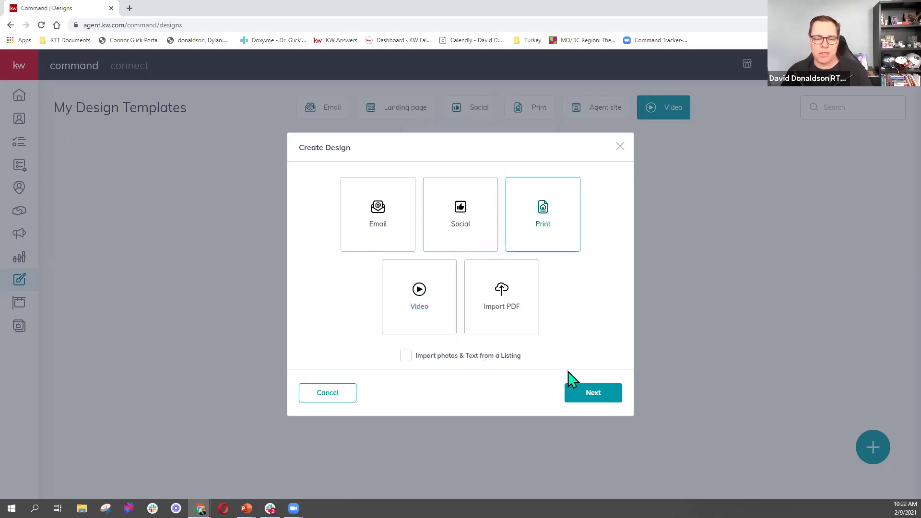
{"action": "left_click", "coordinate": [612, 396]}
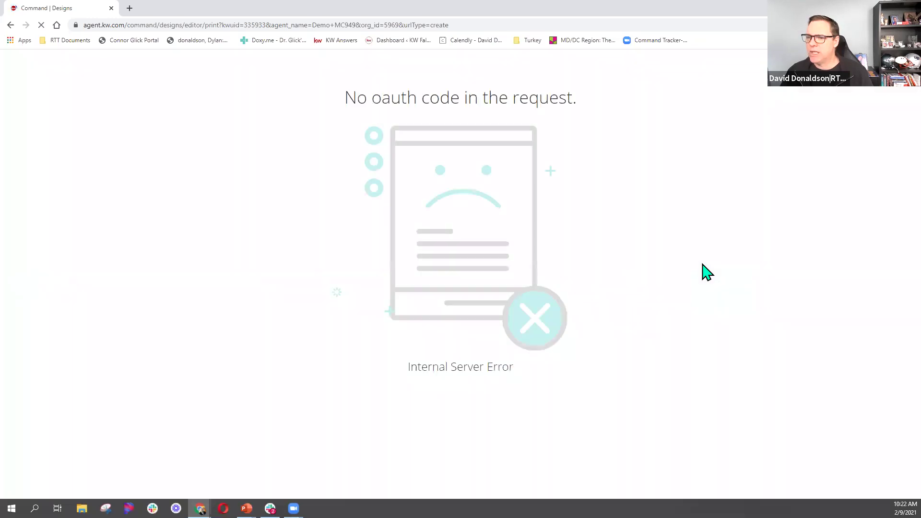
{"action": "left_click", "coordinate": [446, 27]}
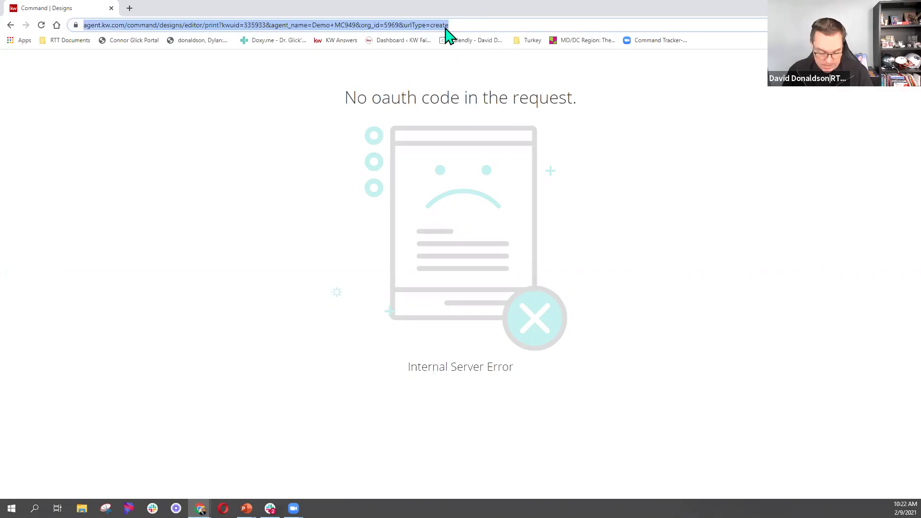
{"action": "type", "text": "kw"}
{"action": "key", "text": "Return"}
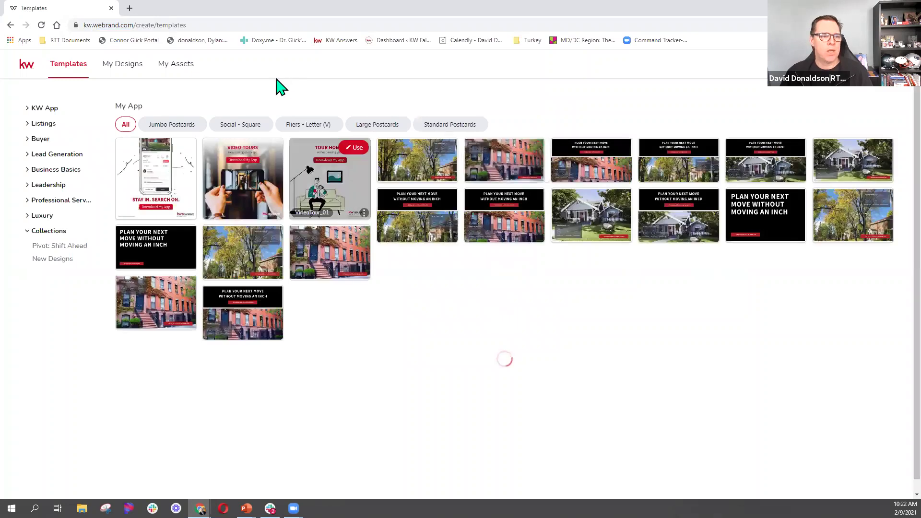
Open My Assets to view the Main Palette colours and the fonts area.
{"action": "left_click", "coordinate": [189, 72]}
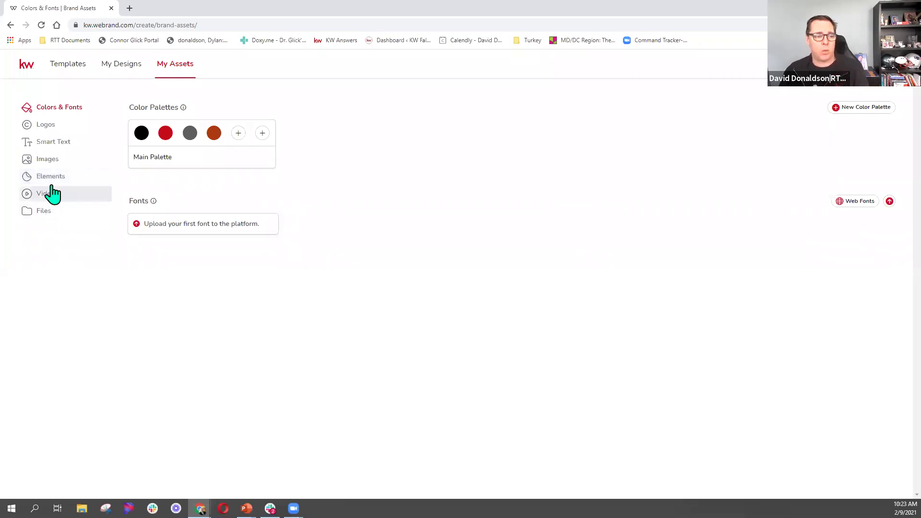
Add white (RGB 255,255,255) as the fifth colour of the Main Palette.
{"action": "left_click", "coordinate": [79, 110]}
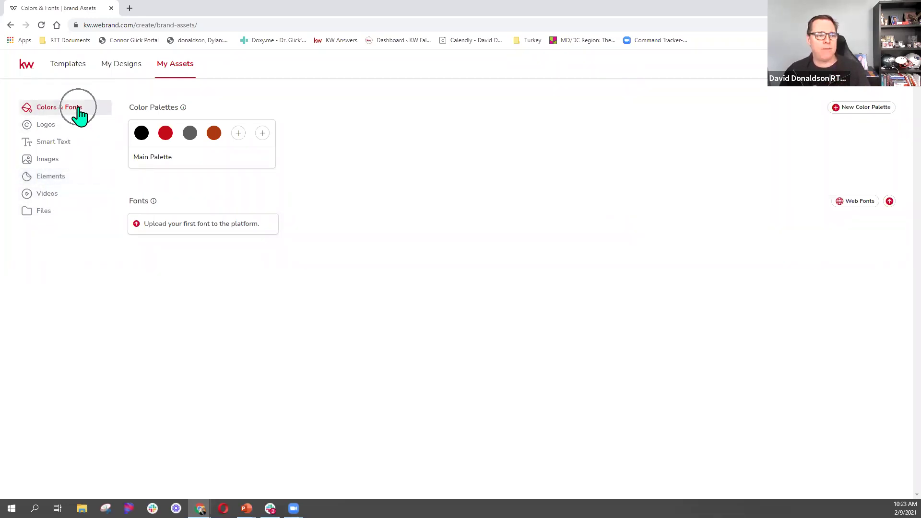
{"action": "left_click", "coordinate": [238, 134]}
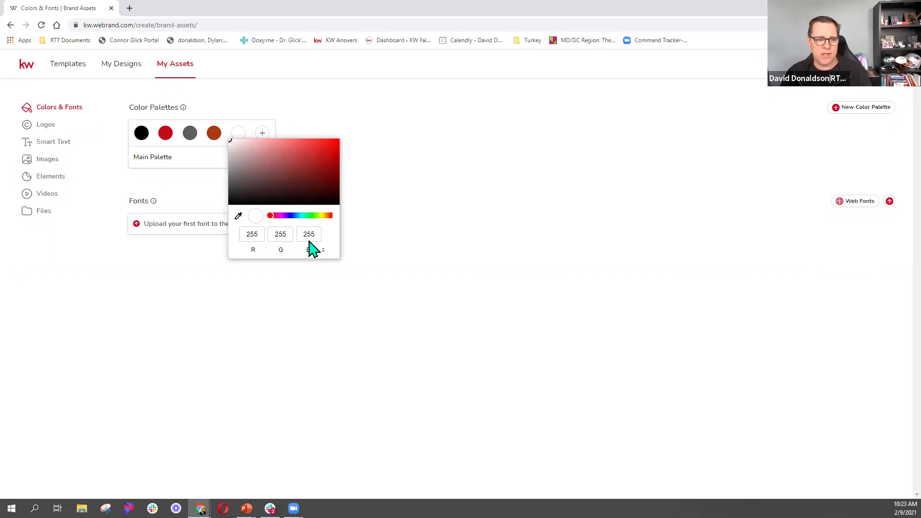
{"action": "left_click", "coordinate": [387, 162]}
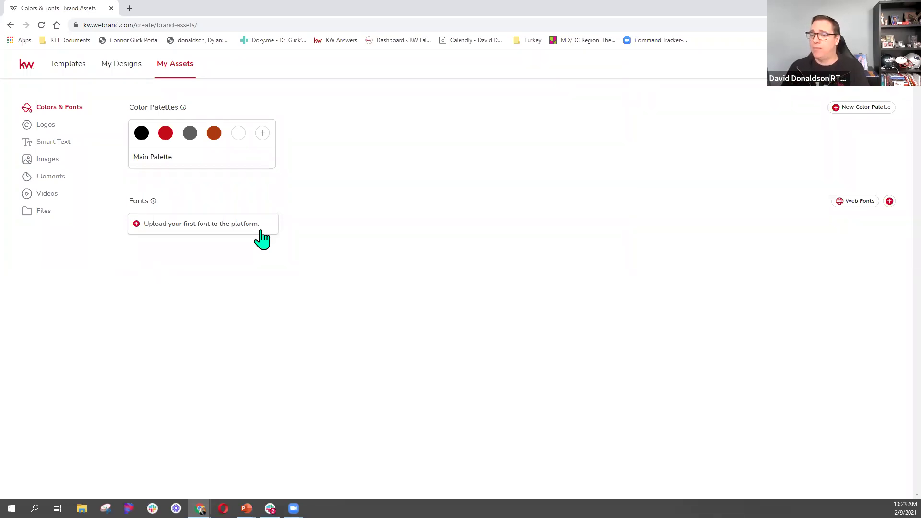
Try the font upload prompt, then bring up the six saved brand logos.
{"action": "left_click", "coordinate": [261, 230]}
{"action": "left_click", "coordinate": [260, 230]}
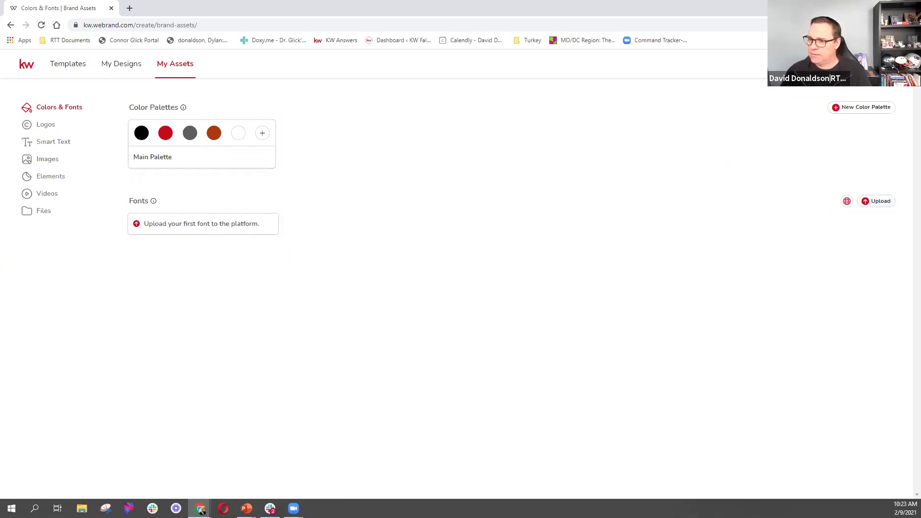
{"action": "left_click", "coordinate": [54, 130]}
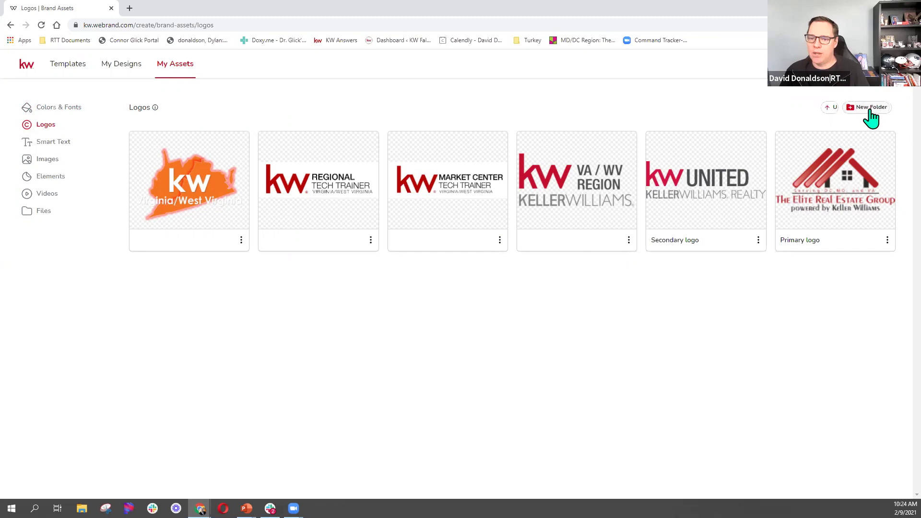
{"action": "left_click", "coordinate": [844, 111]}
{"action": "left_click", "coordinate": [844, 111]}
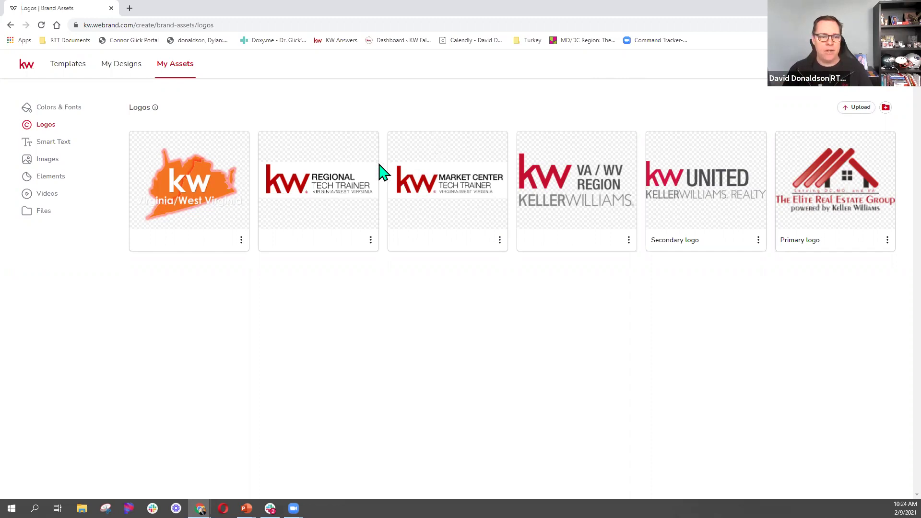
{"action": "left_click", "coordinate": [439, 175]}
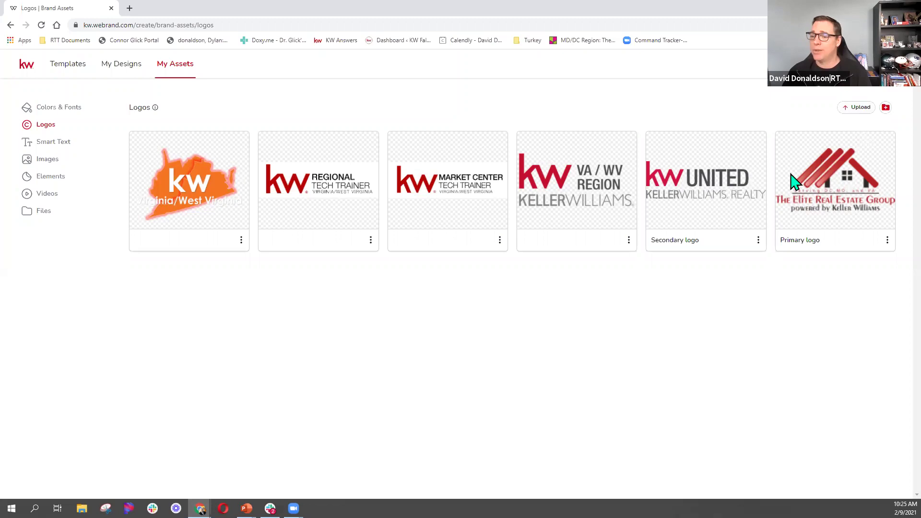
Show the brand's Smart Text fields (slogan, phone, address, email) in My Assets.
{"action": "left_click", "coordinate": [67, 150]}
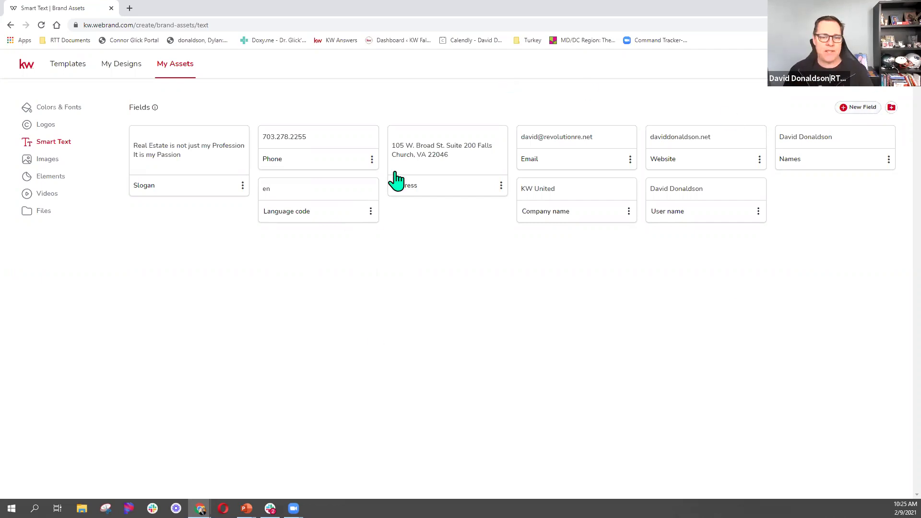
Add a Mobile smart text field holding the agent's mobile number, then view brand images.
{"action": "left_click", "coordinate": [864, 109]}
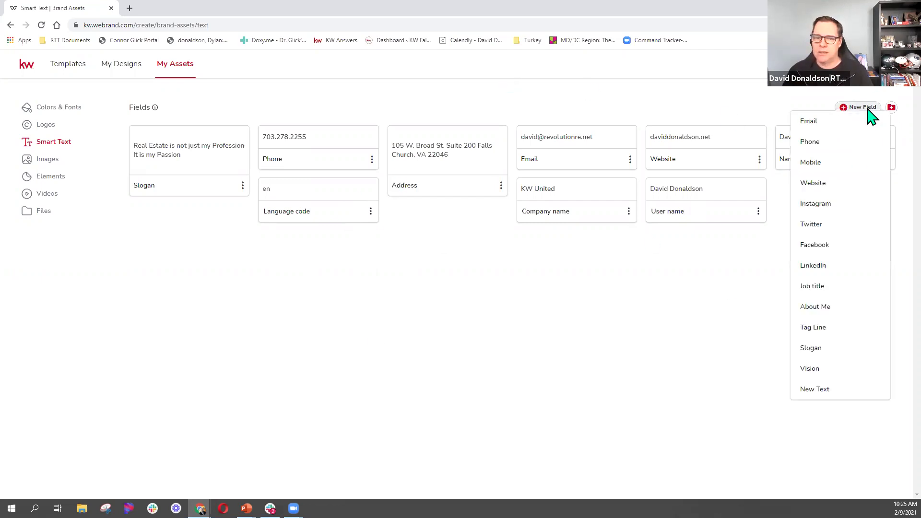
{"action": "left_click", "coordinate": [810, 163]}
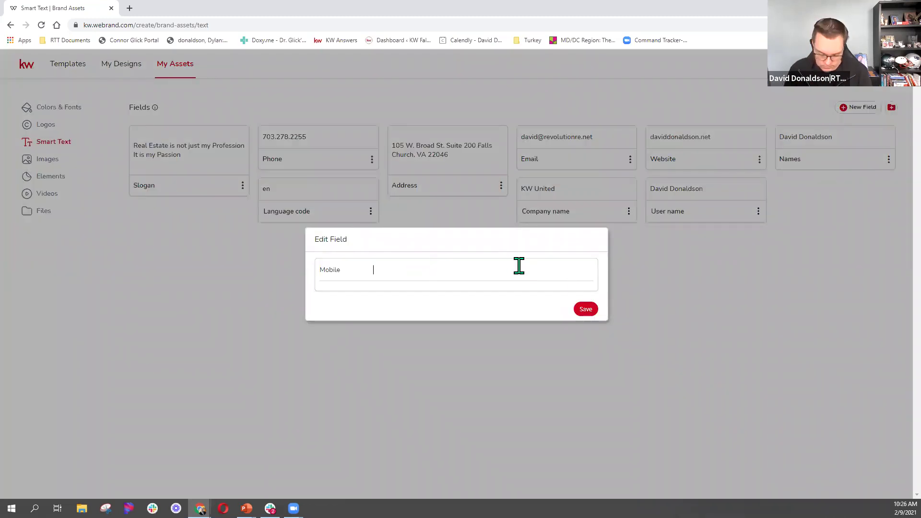
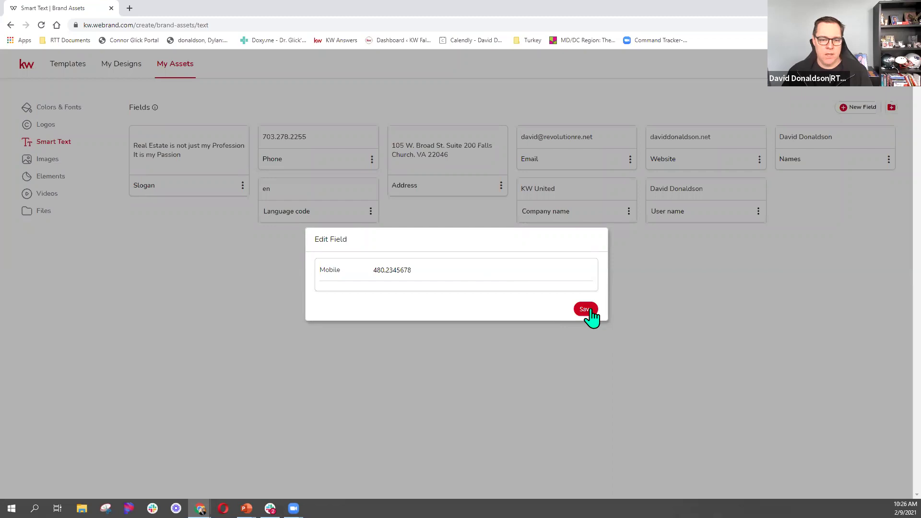
{"action": "left_click_drag", "start_coordinate": [426, 267], "coordinate": [373, 275]}
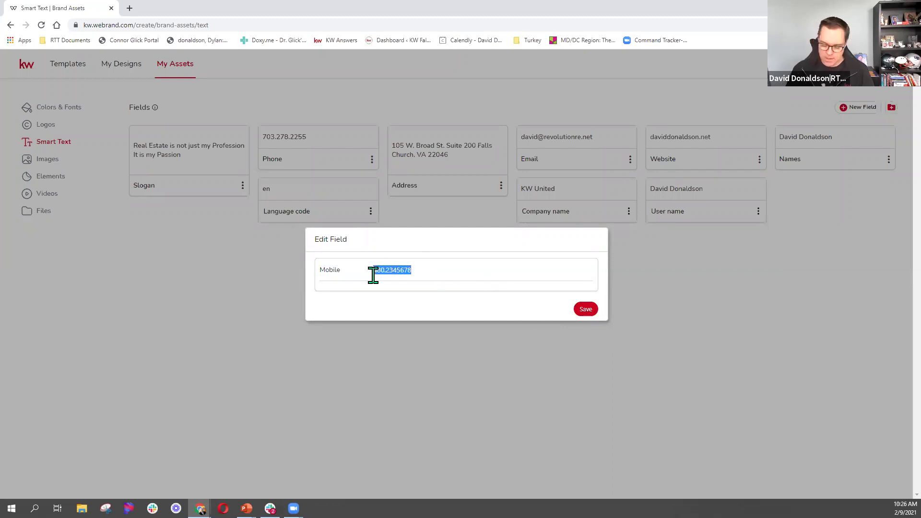
{"action": "key", "text": "BackSpace"}
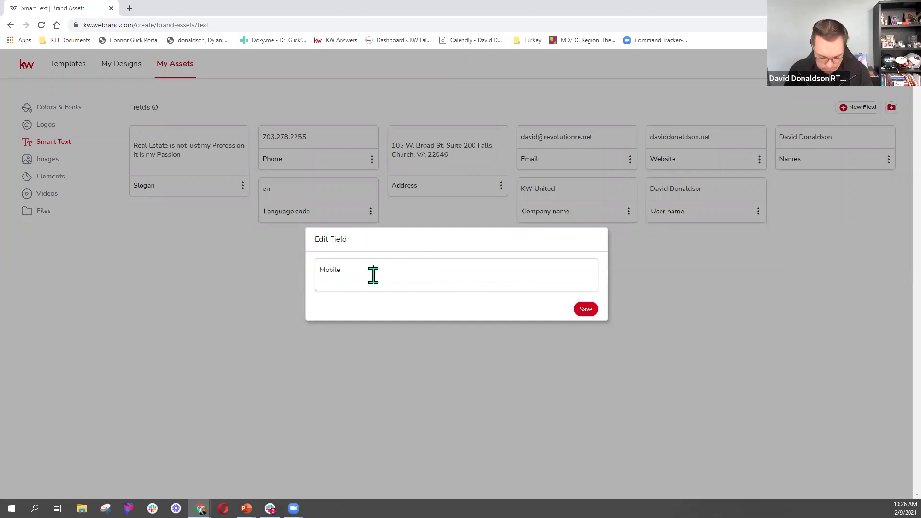
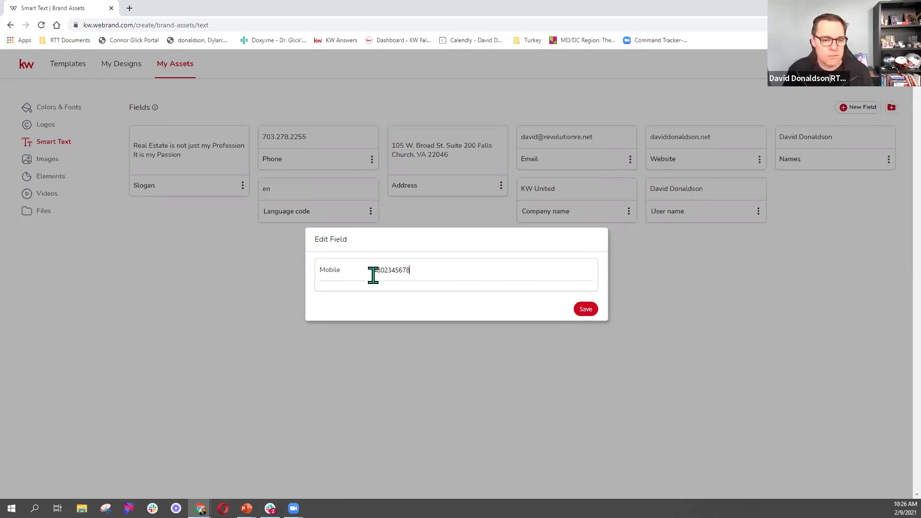
{"action": "key", "text": "Return"}
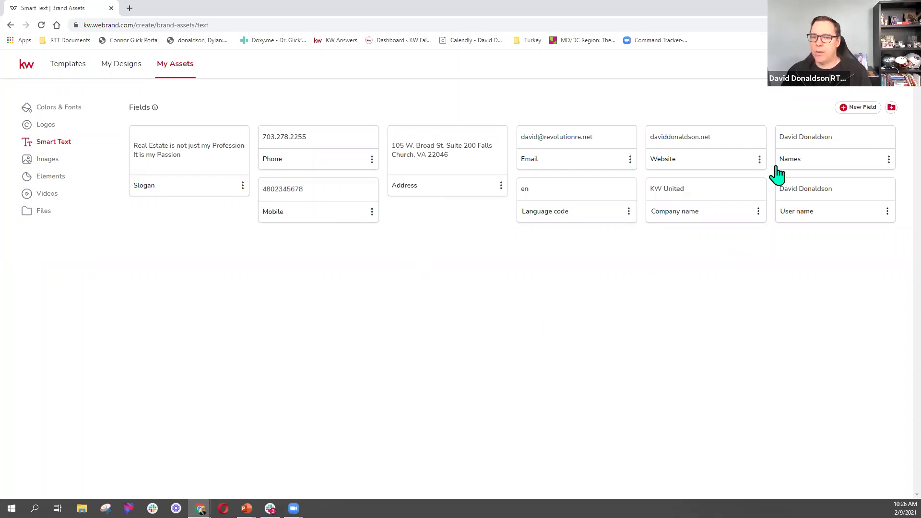
{"action": "left_click", "coordinate": [47, 161]}
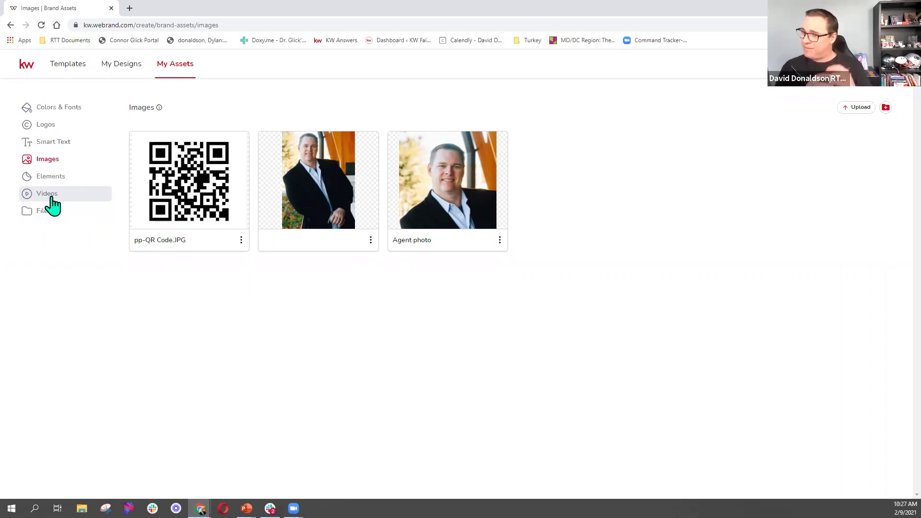
Open the Videos section of My Assets, which is still empty.
{"action": "left_click", "coordinate": [53, 198]}
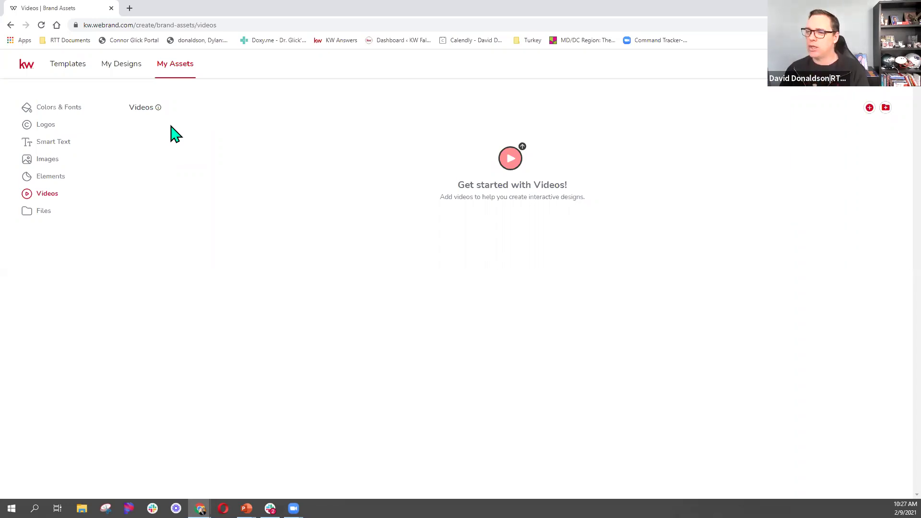
{"action": "left_click", "coordinate": [175, 68]}
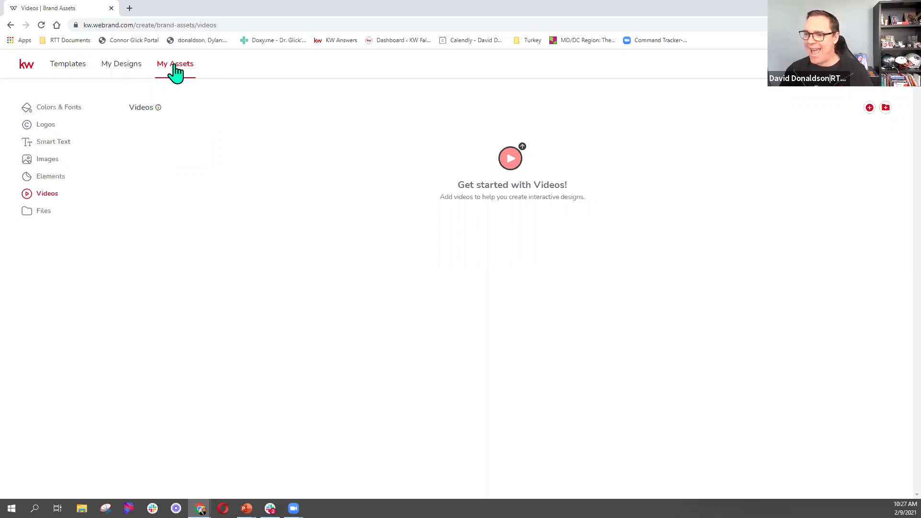
{"action": "left_click", "coordinate": [130, 68]}
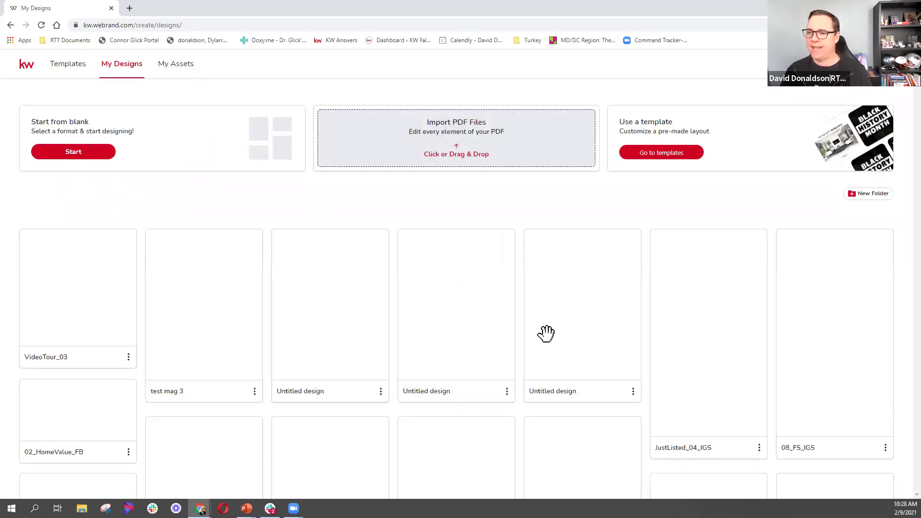
Scroll through the My Designs grid to load the design thumbnails.
{"action": "scroll", "coordinate": [651, 319], "scroll_direction": "down", "scroll_amount": 2}
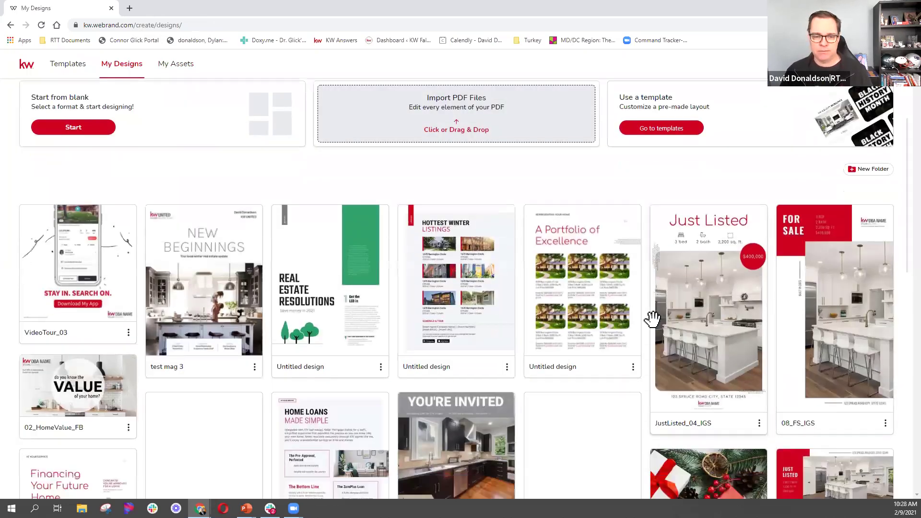
{"action": "scroll", "coordinate": [653, 319], "scroll_direction": "down", "scroll_amount": 1}
{"action": "scroll", "coordinate": [653, 320], "scroll_direction": "up", "scroll_amount": 3}
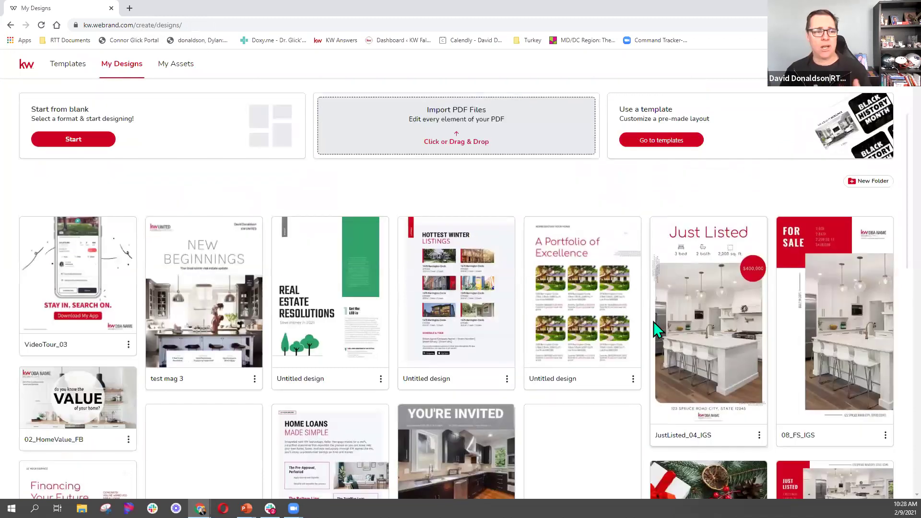
Filter templates by Jumbo Postcards, Fliers, Large and Standard Postcards, then expand KW App.
{"action": "left_click", "coordinate": [71, 73]}
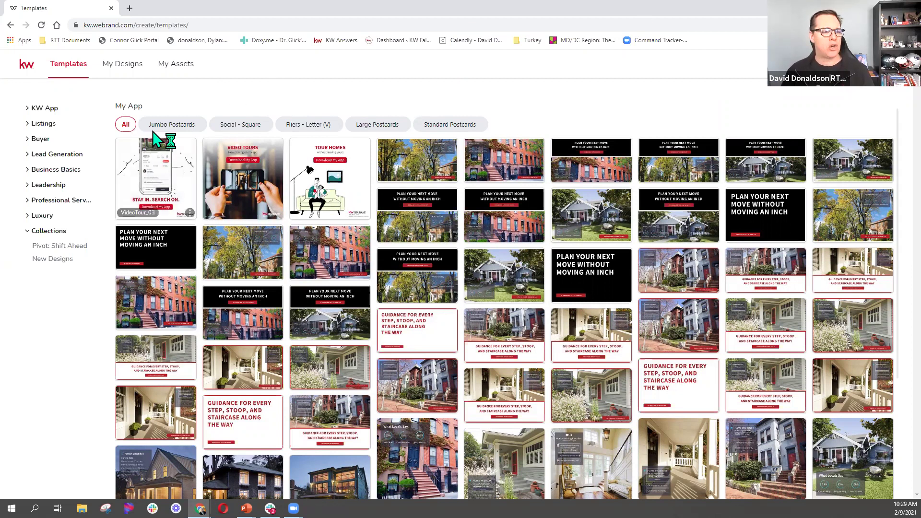
{"action": "left_click", "coordinate": [185, 133]}
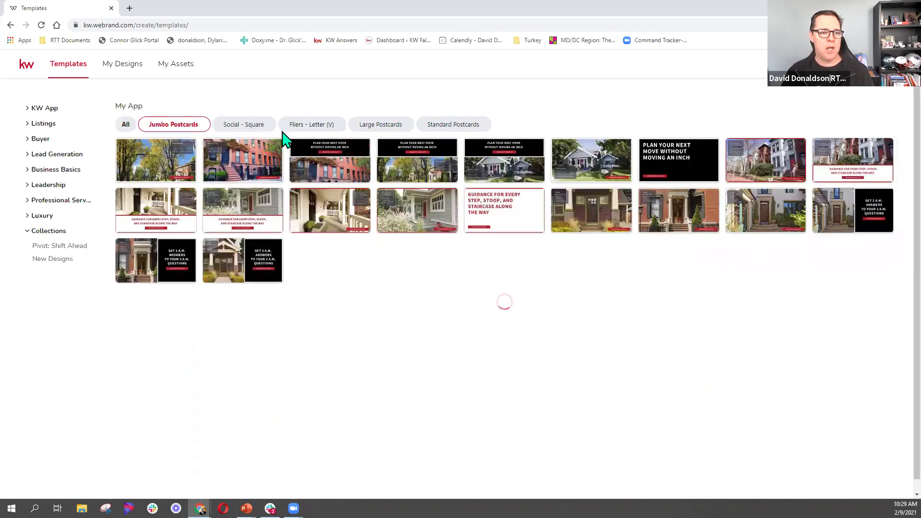
{"action": "left_click", "coordinate": [313, 126]}
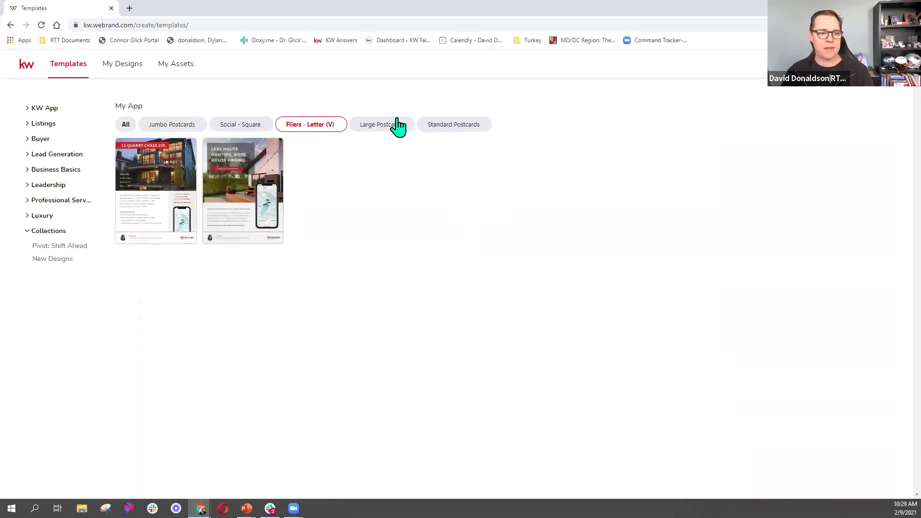
{"action": "left_click", "coordinate": [385, 131]}
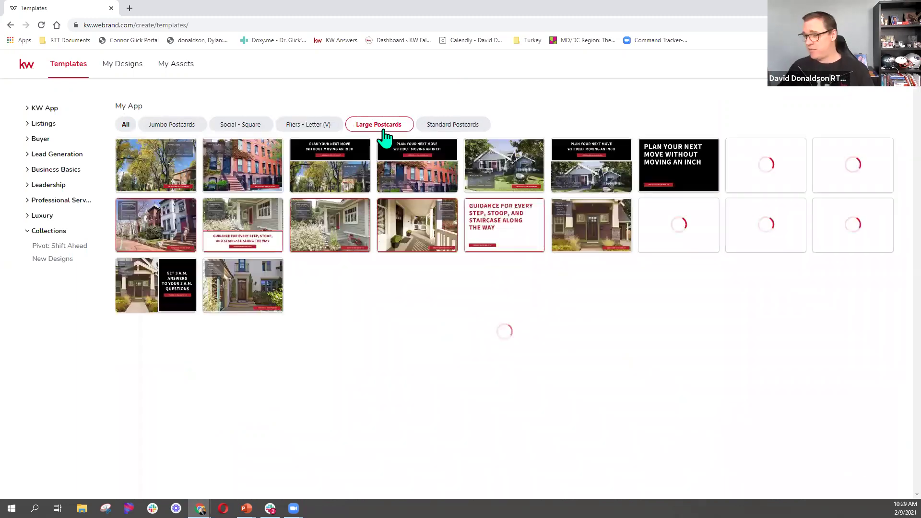
{"action": "left_click", "coordinate": [474, 129]}
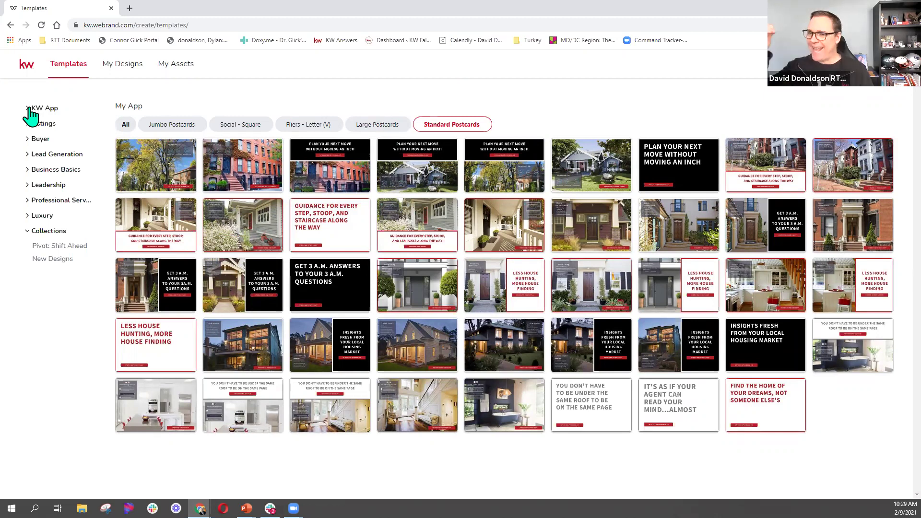
{"action": "left_click", "coordinate": [29, 108]}
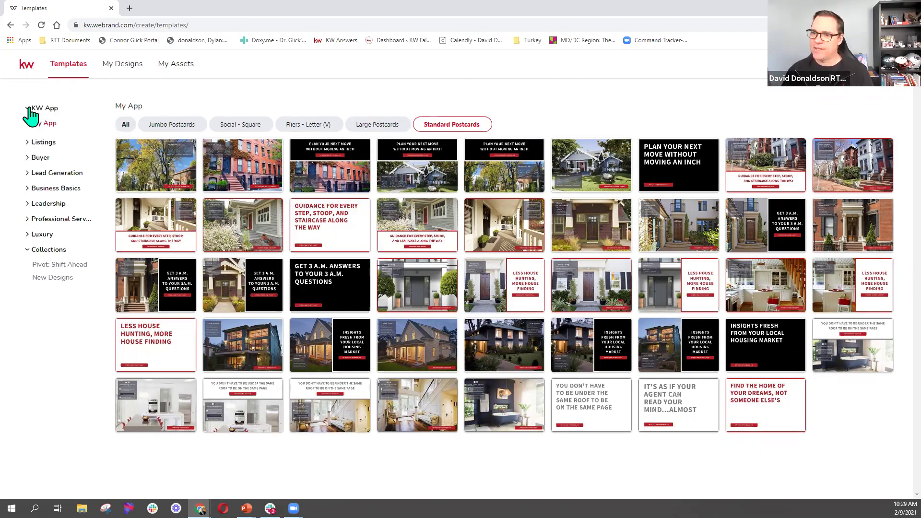
Show all My App templates and expand the Listings and Buyer categories.
{"action": "left_click", "coordinate": [54, 124]}
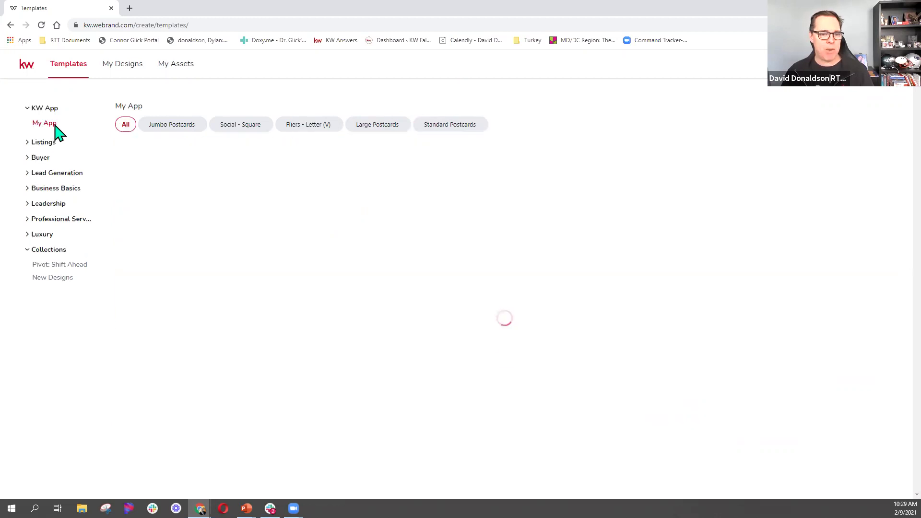
{"action": "left_click", "coordinate": [50, 148]}
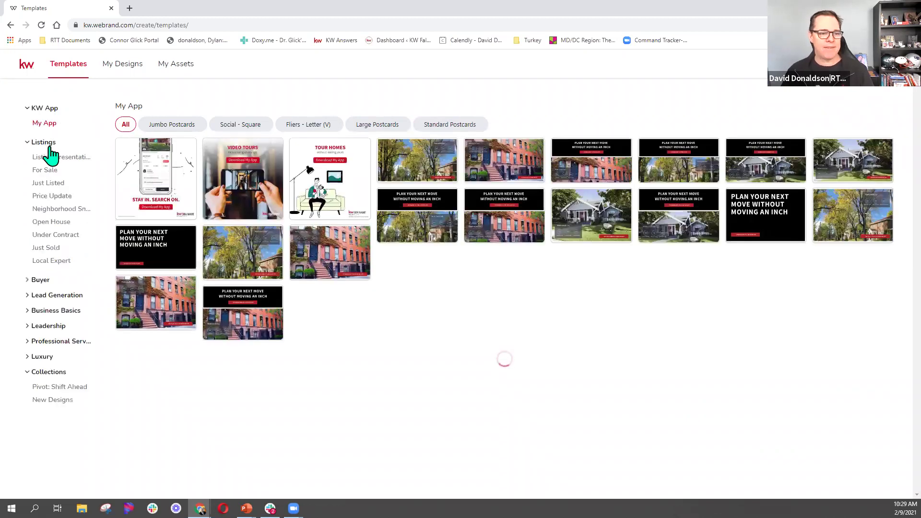
{"action": "left_click", "coordinate": [81, 166]}
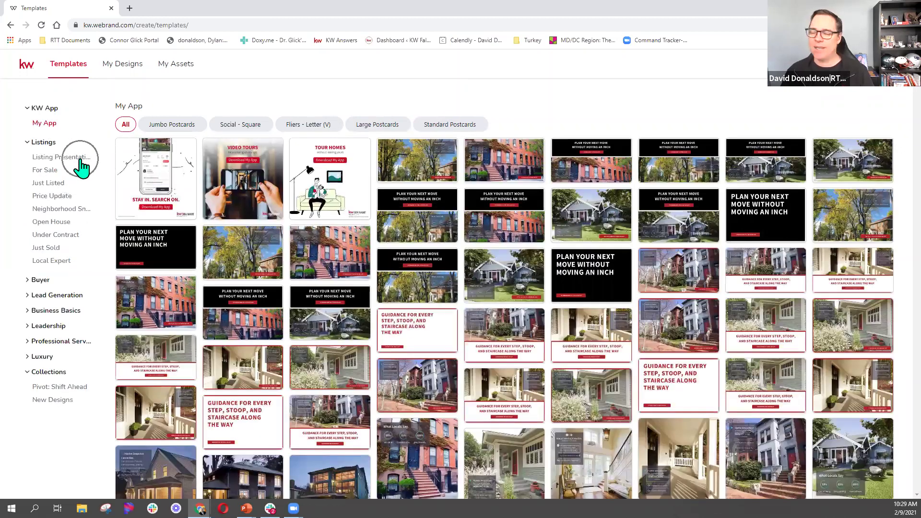
{"action": "left_click", "coordinate": [80, 166]}
{"action": "left_click", "coordinate": [43, 282]}
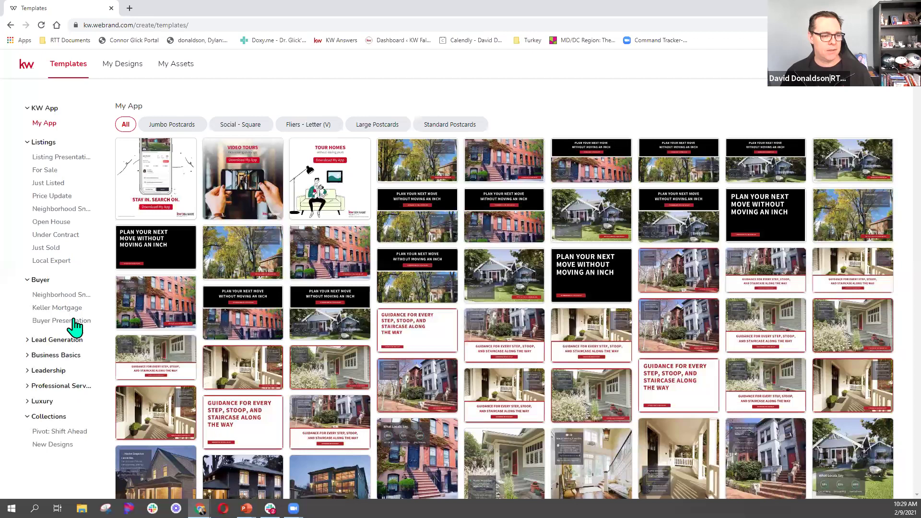
{"action": "left_click", "coordinate": [74, 321]}
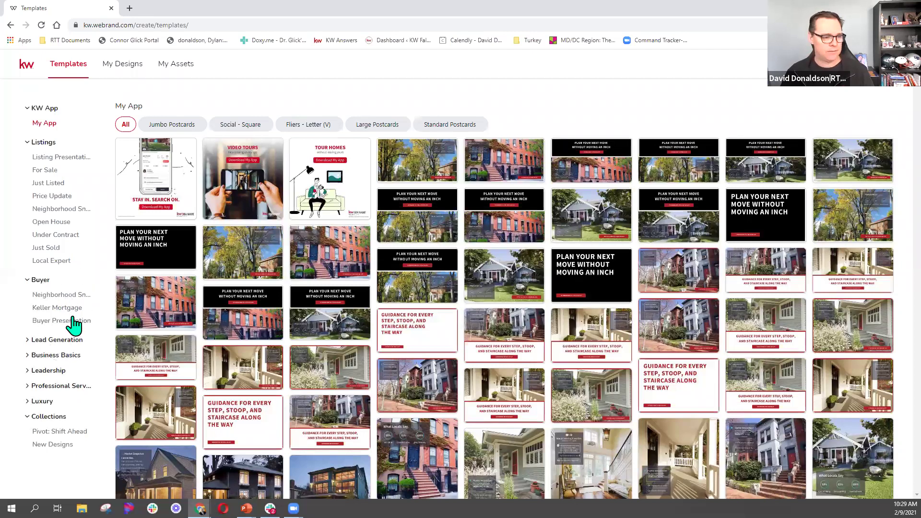
Expand Lead Generation and display its Event Invitations templates.
{"action": "left_click", "coordinate": [68, 342]}
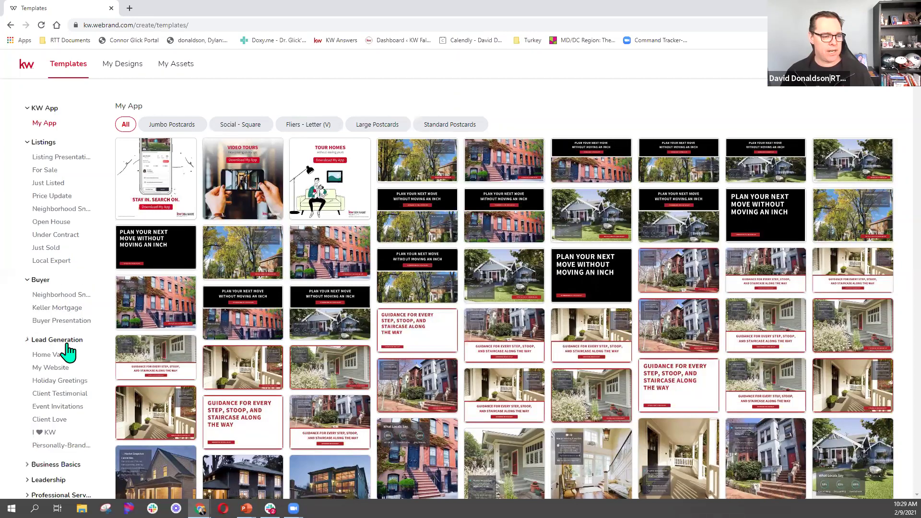
{"action": "left_click", "coordinate": [60, 373]}
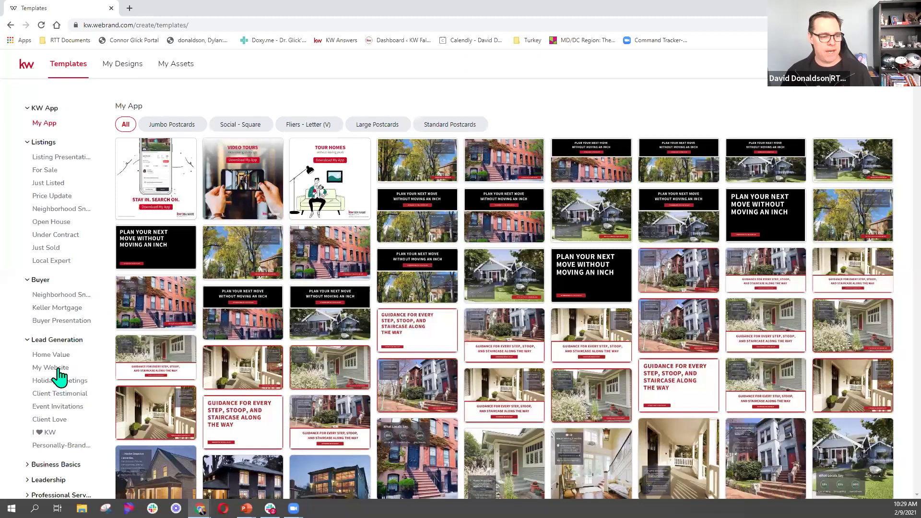
{"action": "left_click", "coordinate": [59, 401]}
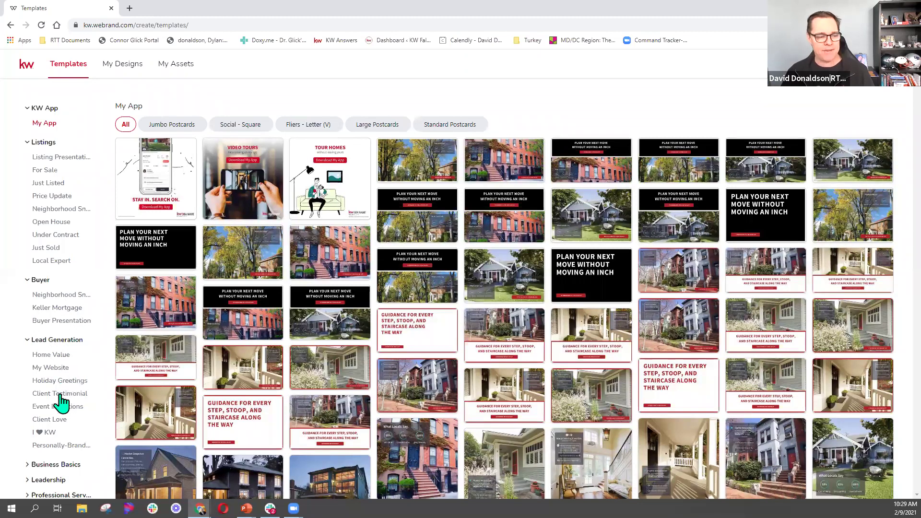
{"action": "left_click", "coordinate": [53, 432]}
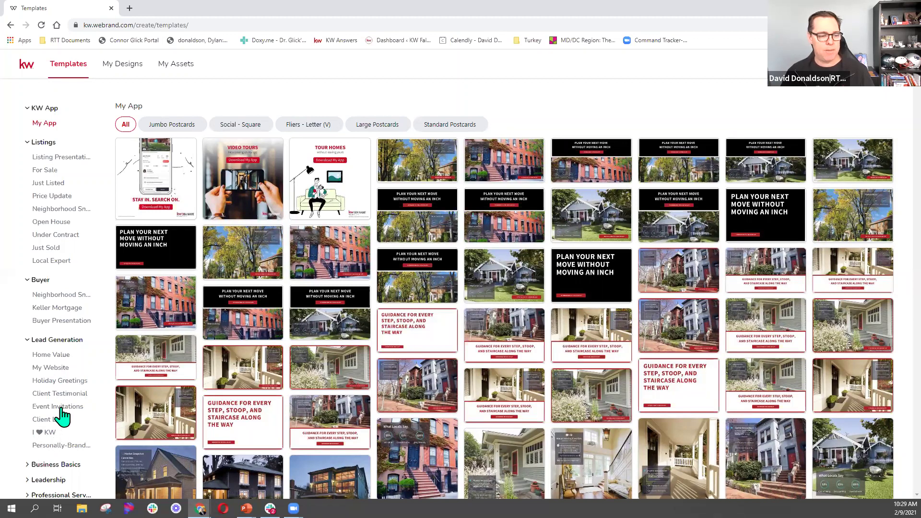
{"action": "left_click", "coordinate": [60, 409]}
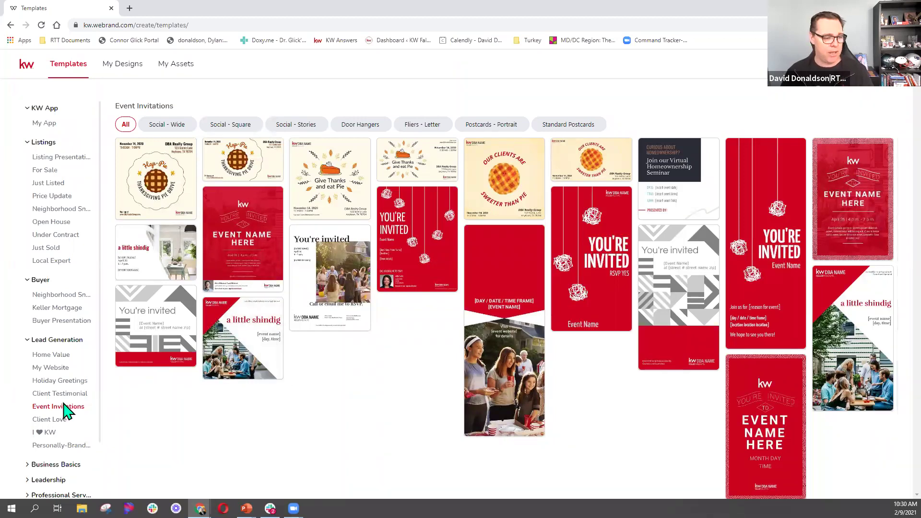
Expand the Luxury category to view subcategories like Property Marketing and Open House, then collapse it.
{"action": "scroll", "coordinate": [66, 411], "scroll_direction": "down", "scroll_amount": 2}
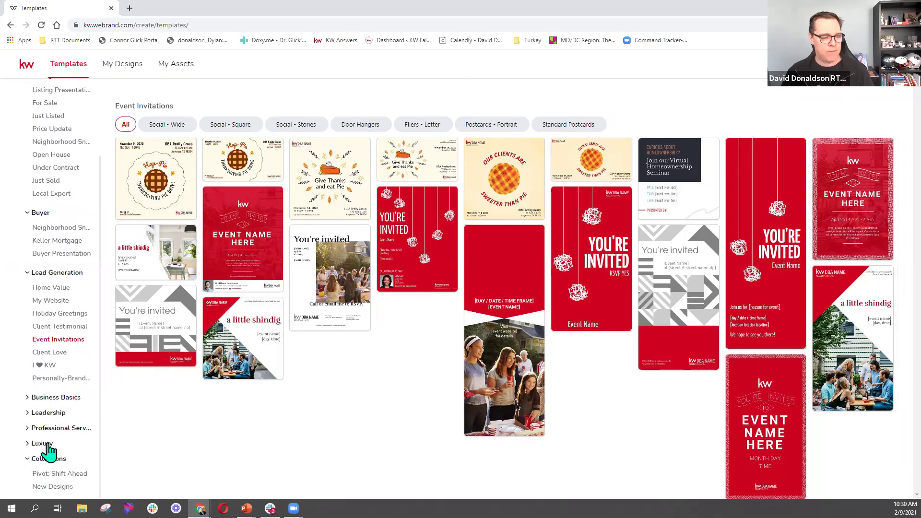
{"action": "left_click_drag", "start_coordinate": [46, 446], "coordinate": [50, 446]}
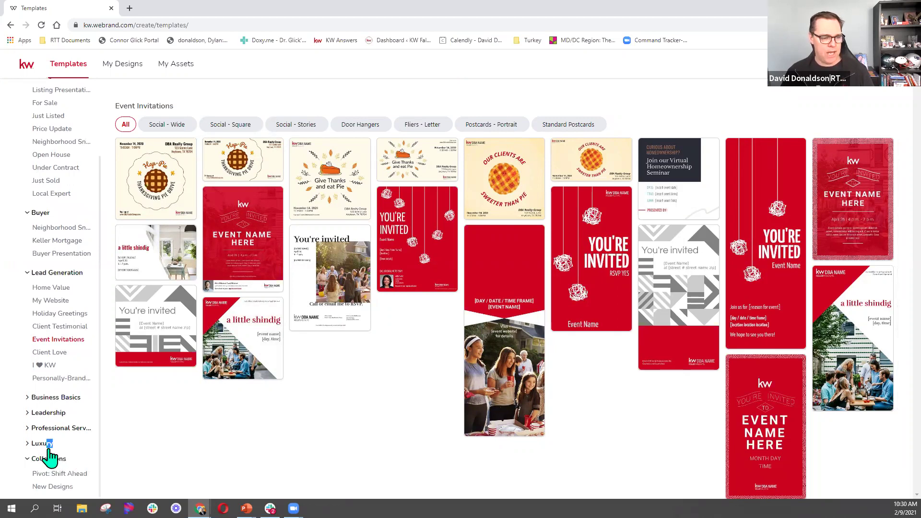
{"action": "left_click", "coordinate": [49, 445]}
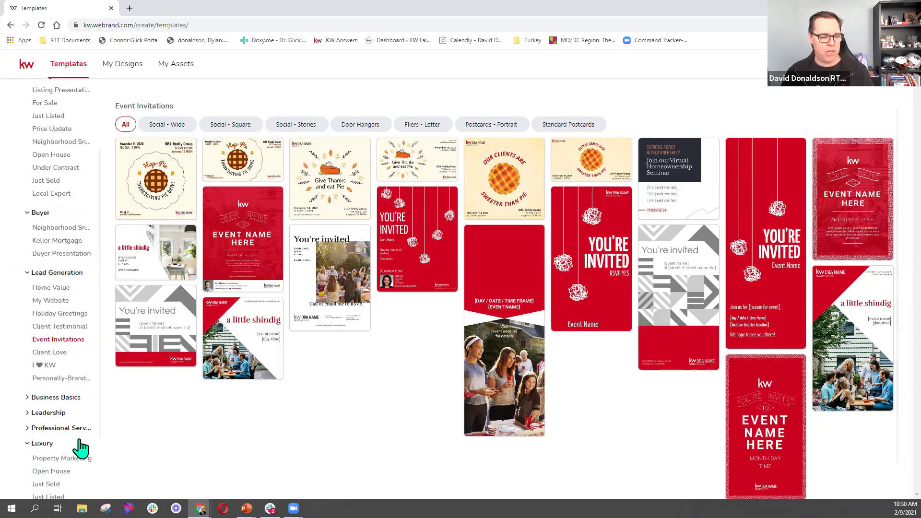
{"action": "scroll", "coordinate": [79, 447], "scroll_direction": "down", "scroll_amount": 1}
{"action": "scroll", "coordinate": [79, 448], "scroll_direction": "down", "scroll_amount": 1}
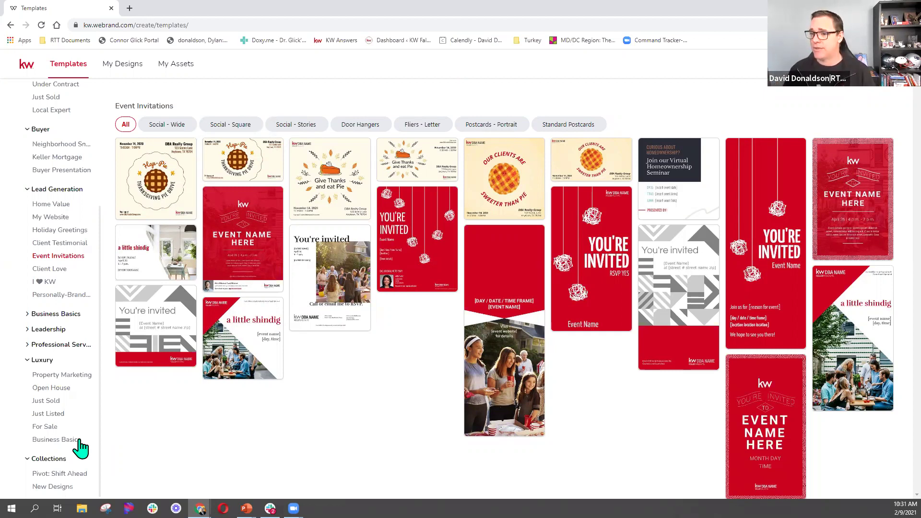
{"action": "left_click", "coordinate": [69, 389]}
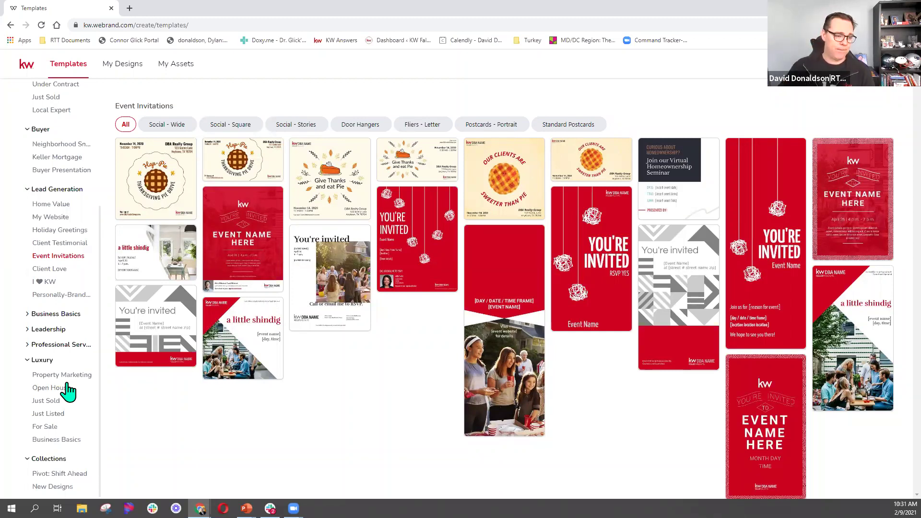
{"action": "left_click", "coordinate": [40, 361]}
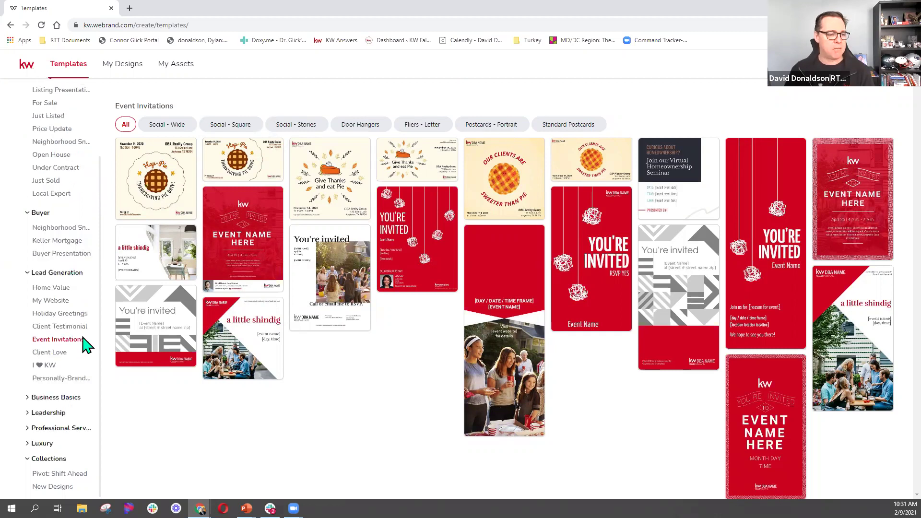
Collapse Lead Generation and show the New Designs collection with Black History Month and Groundhog Day.
{"action": "left_click", "coordinate": [53, 272]}
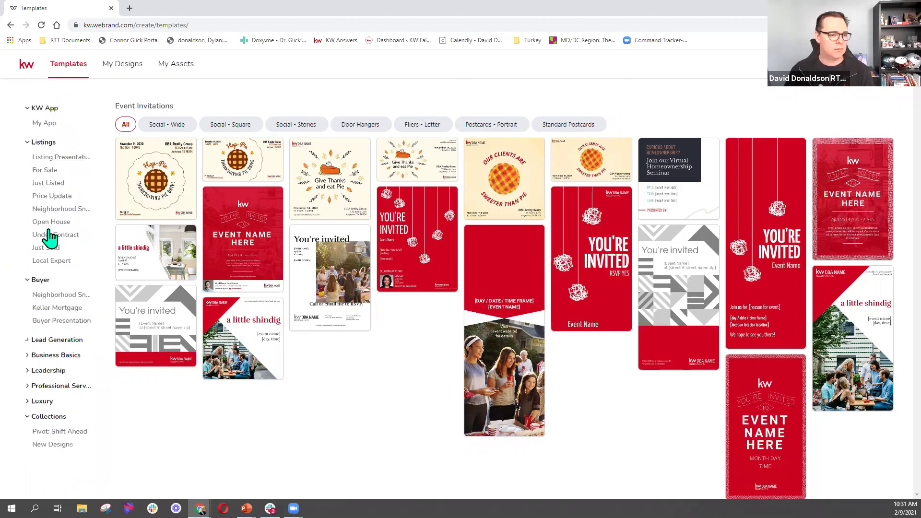
{"action": "left_click", "coordinate": [51, 447]}
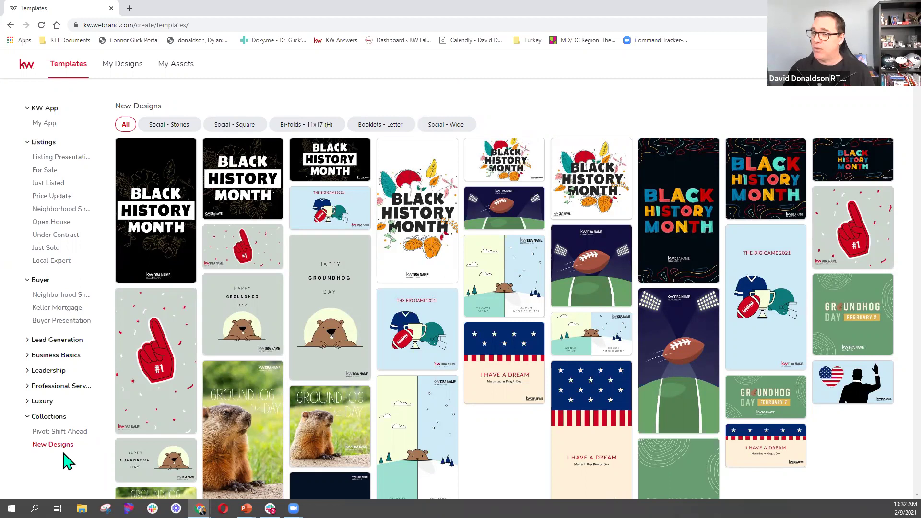
{"action": "mouse_move", "coordinate": [341, 369]}
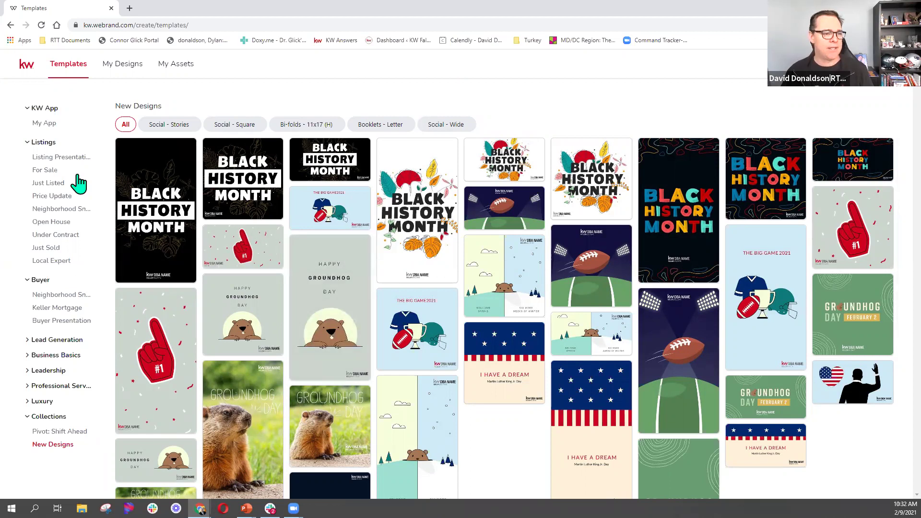
Browse the five Listing Presentation templates and start a booklet from the Approachable one.
{"action": "left_click", "coordinate": [72, 158]}
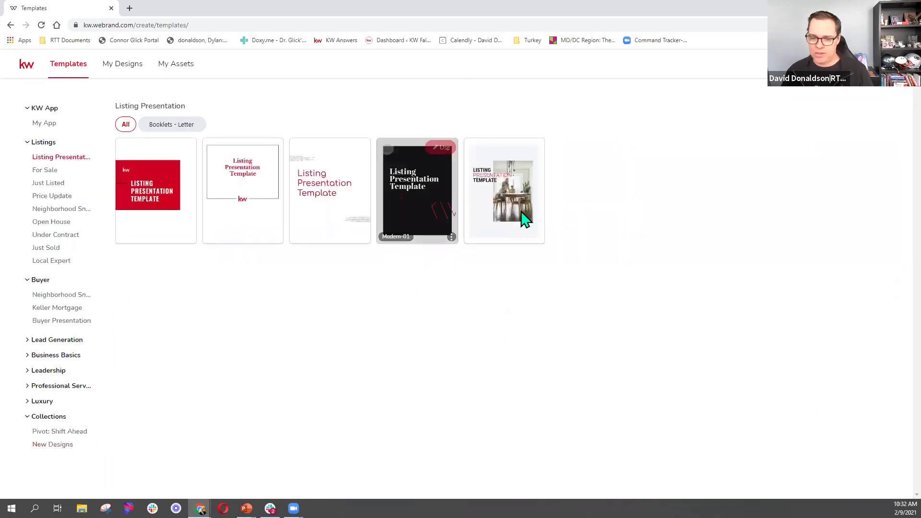
{"action": "mouse_move", "coordinate": [311, 204]}
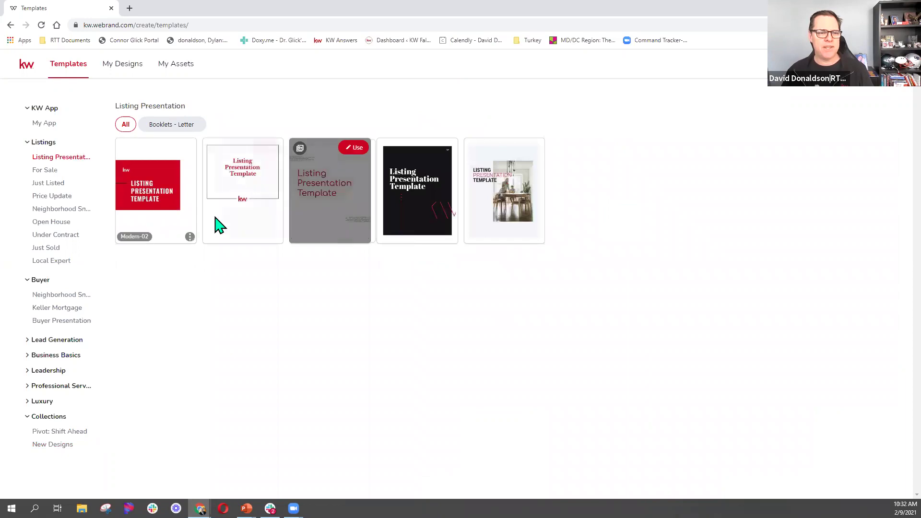
{"action": "mouse_move", "coordinate": [288, 207]}
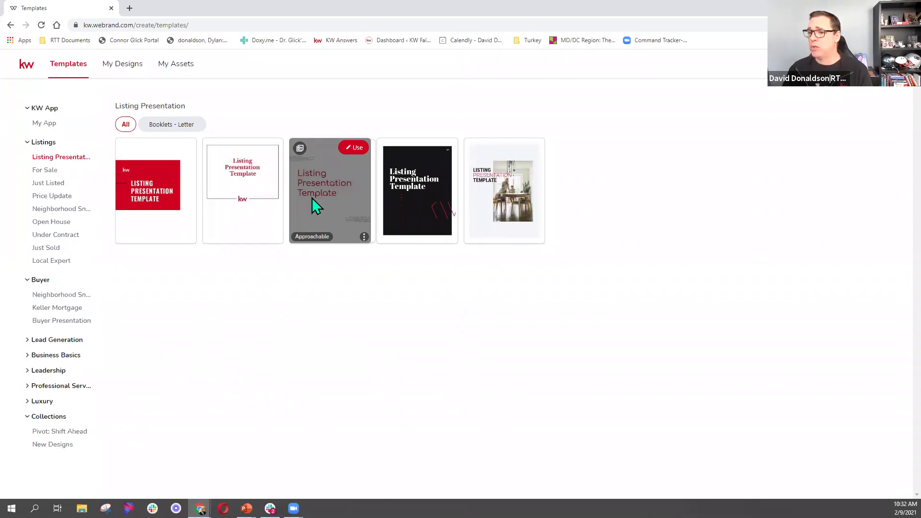
{"action": "left_click", "coordinate": [433, 180]}
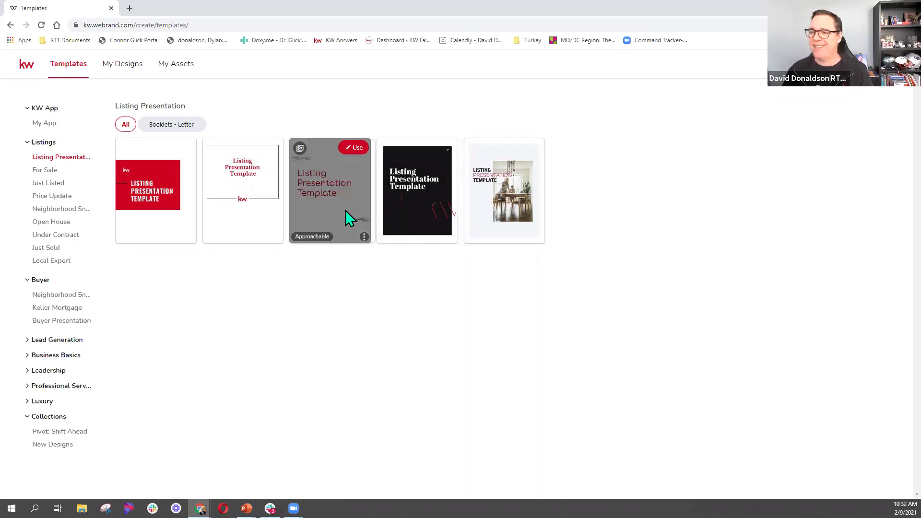
{"action": "left_click", "coordinate": [354, 154]}
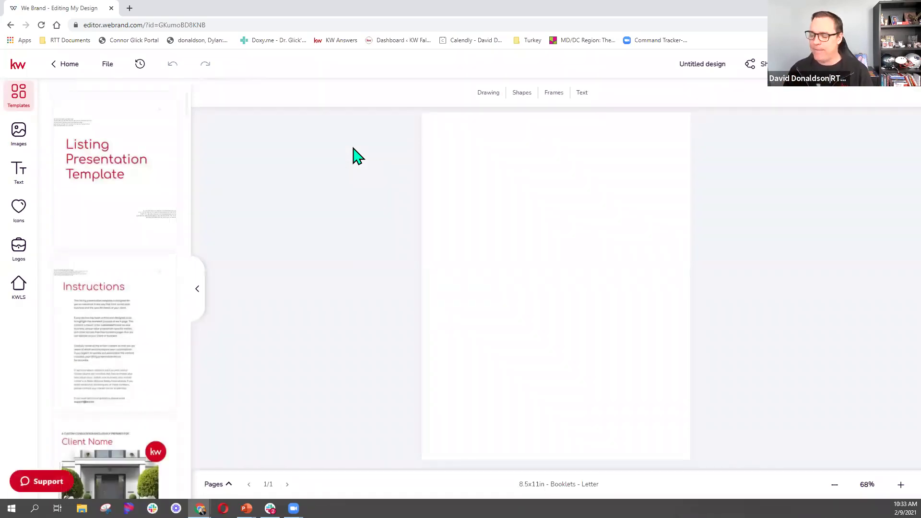
{"action": "mouse_move", "coordinate": [138, 224]}
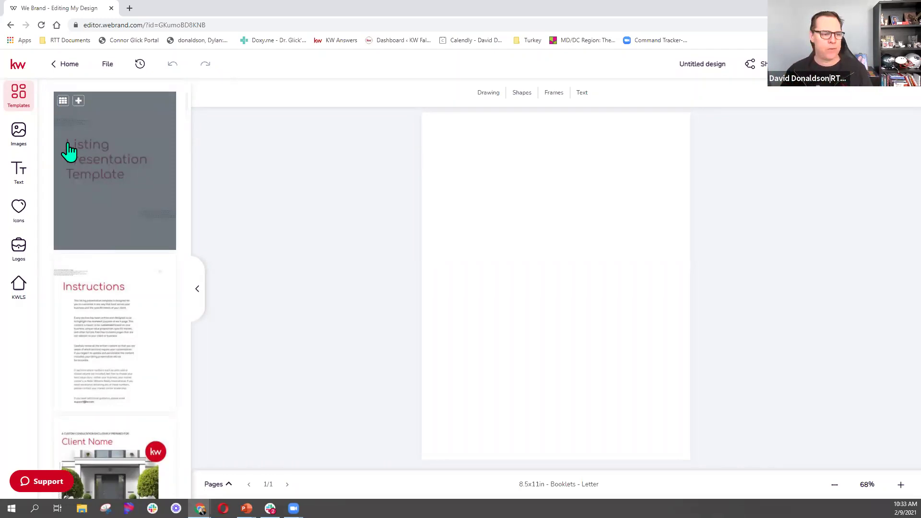
{"action": "scroll", "coordinate": [133, 243], "scroll_direction": "down", "scroll_amount": 6}
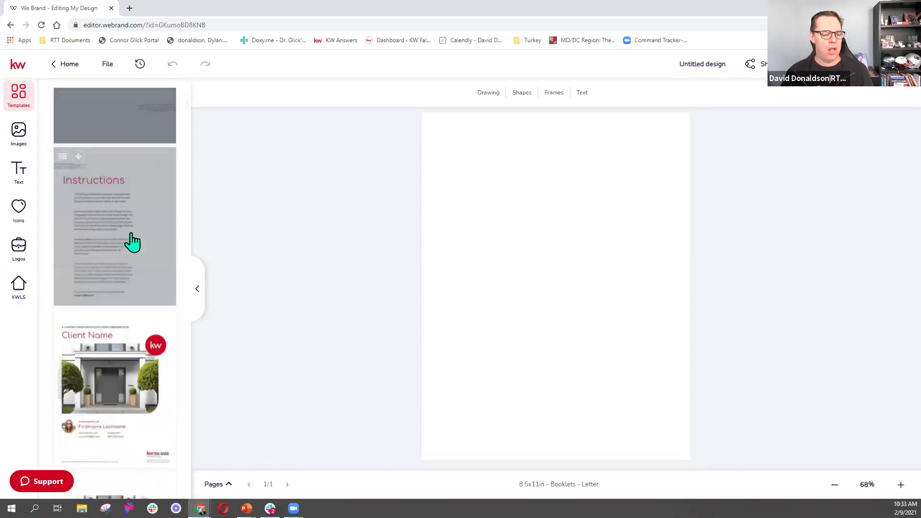
{"action": "scroll", "coordinate": [133, 242], "scroll_direction": "down", "scroll_amount": 20}
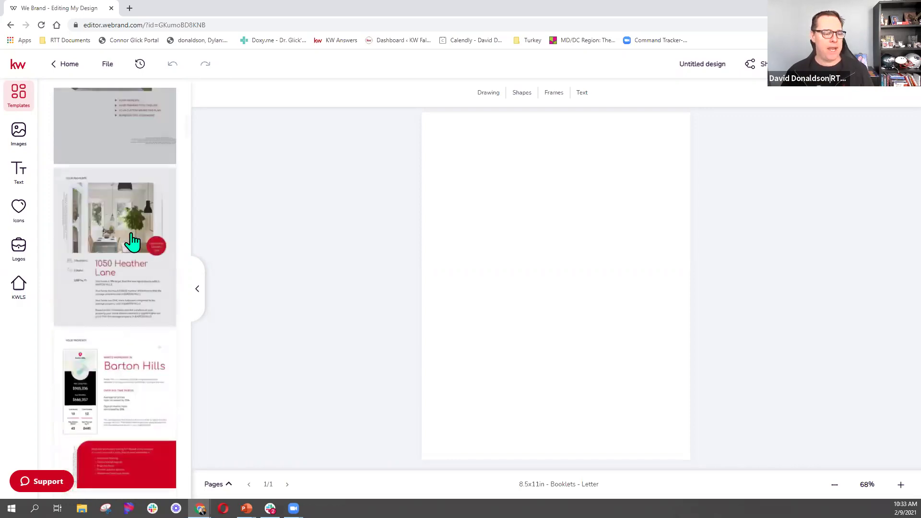
{"action": "scroll", "coordinate": [133, 242], "scroll_direction": "down", "scroll_amount": 20}
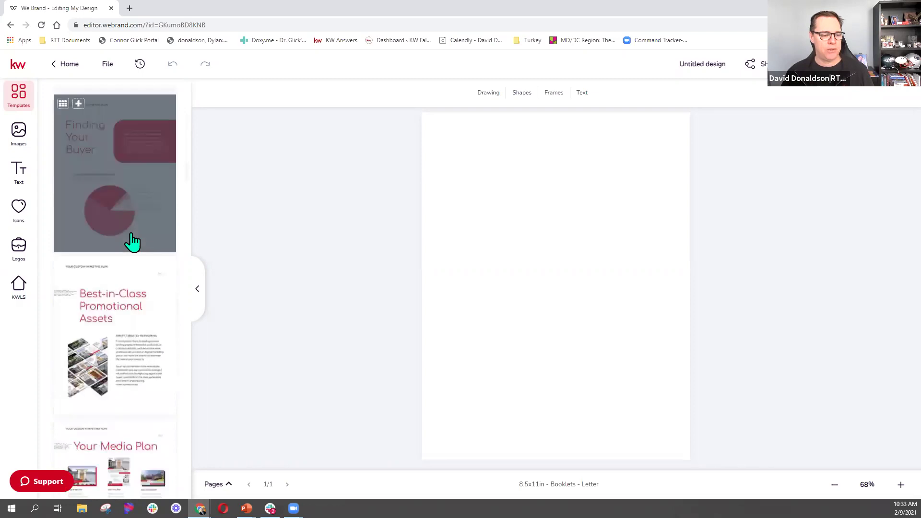
{"action": "scroll", "coordinate": [133, 242], "scroll_direction": "up", "scroll_amount": 20}
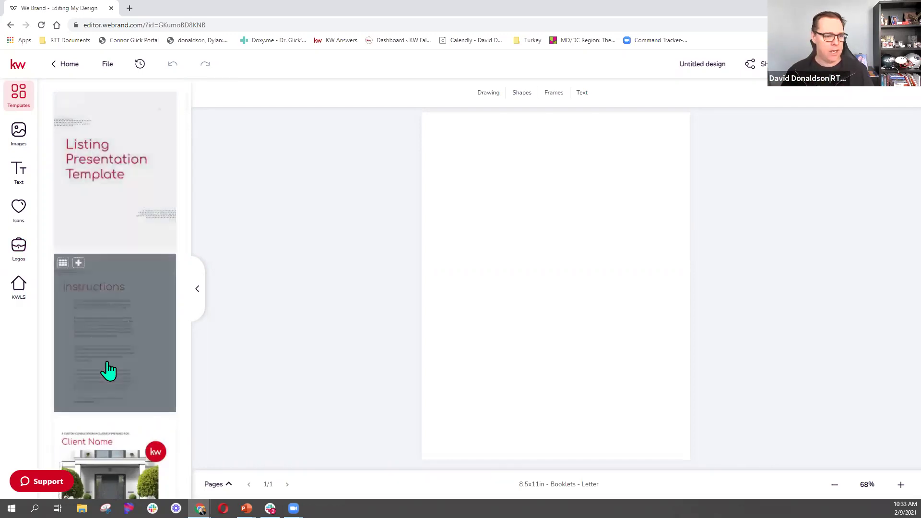
Load the Instructions template, then add the Listing Presentation Template and Client Name pages.
{"action": "left_click", "coordinate": [109, 370]}
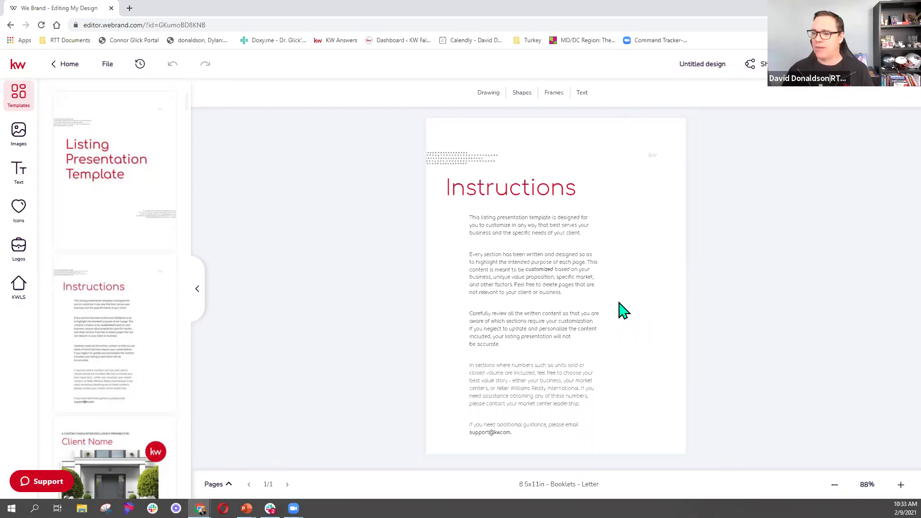
{"action": "mouse_move", "coordinate": [107, 202]}
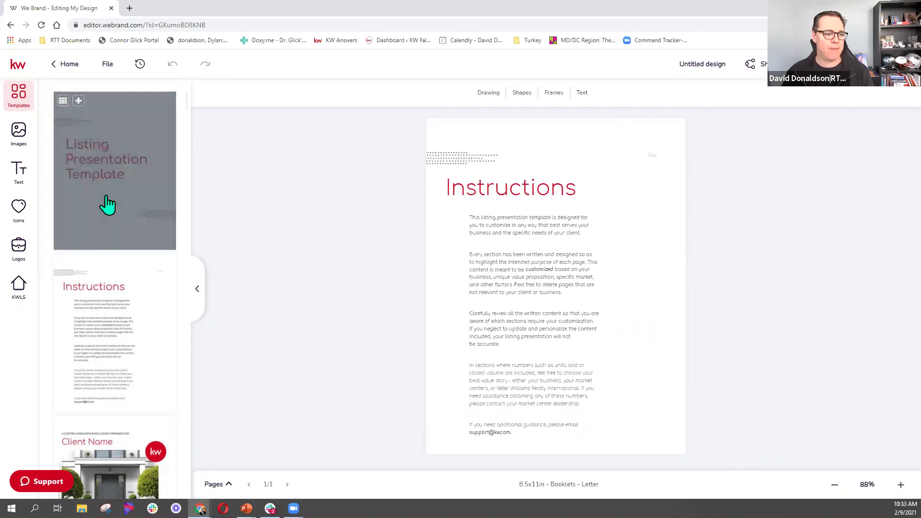
{"action": "left_click", "coordinate": [74, 100]}
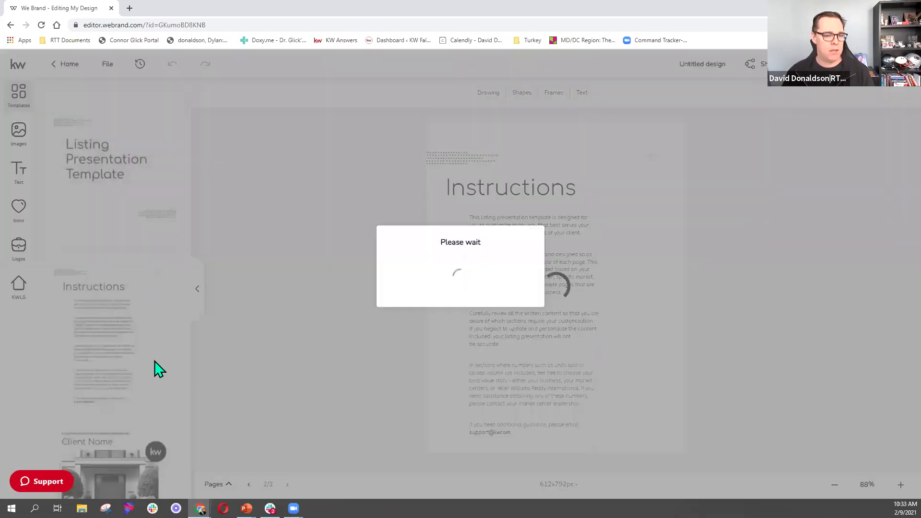
{"action": "scroll", "coordinate": [144, 278], "scroll_direction": "down", "scroll_amount": 5}
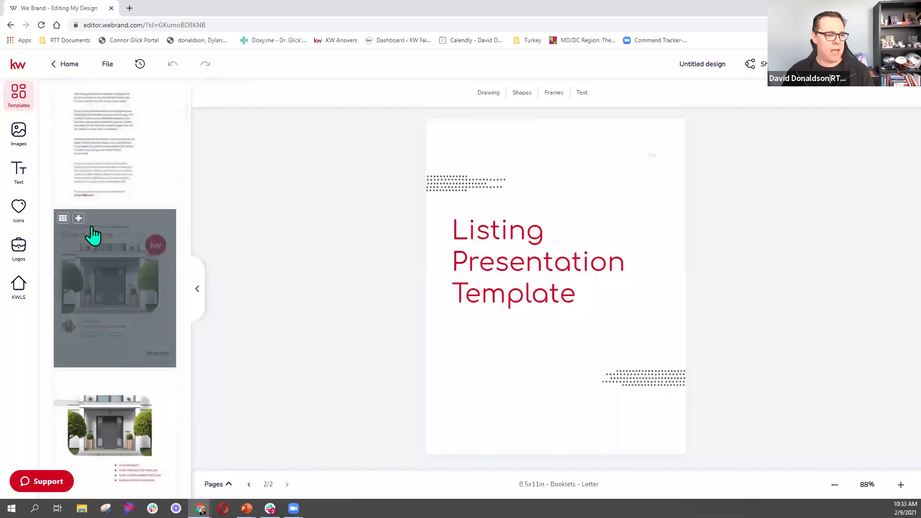
{"action": "left_click", "coordinate": [78, 218]}
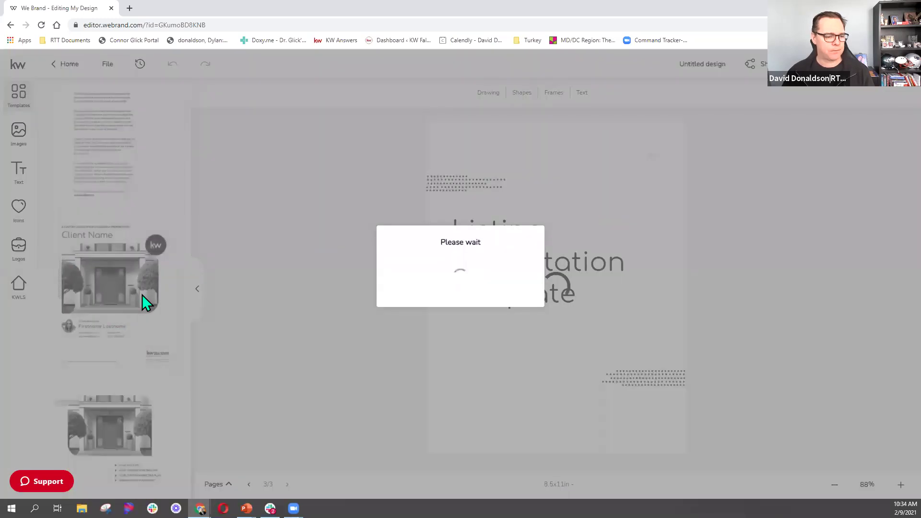
Add 'The Process' transaction timeline as the booklet's fourth page and view the page overview.
{"action": "scroll", "coordinate": [134, 423], "scroll_direction": "down", "scroll_amount": 10}
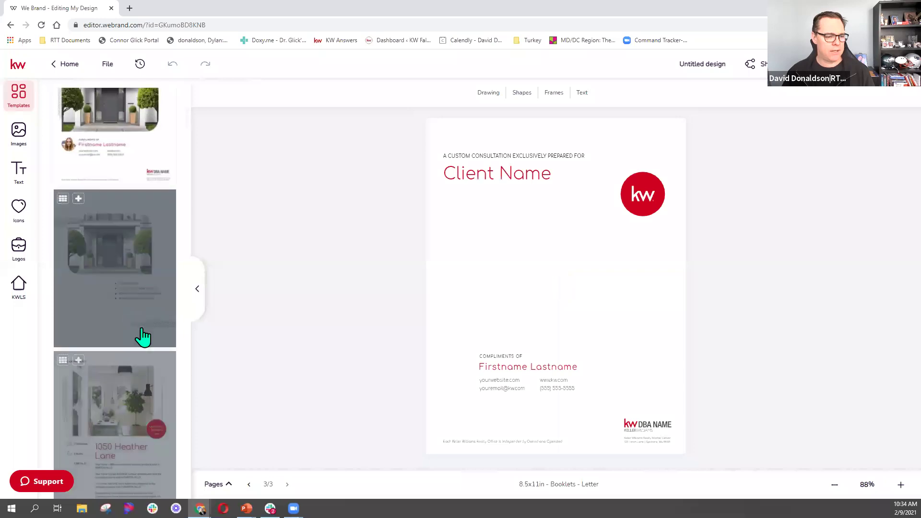
{"action": "scroll", "coordinate": [144, 360], "scroll_direction": "down", "scroll_amount": 5}
{"action": "scroll", "coordinate": [86, 214], "scroll_direction": "up", "scroll_amount": 1}
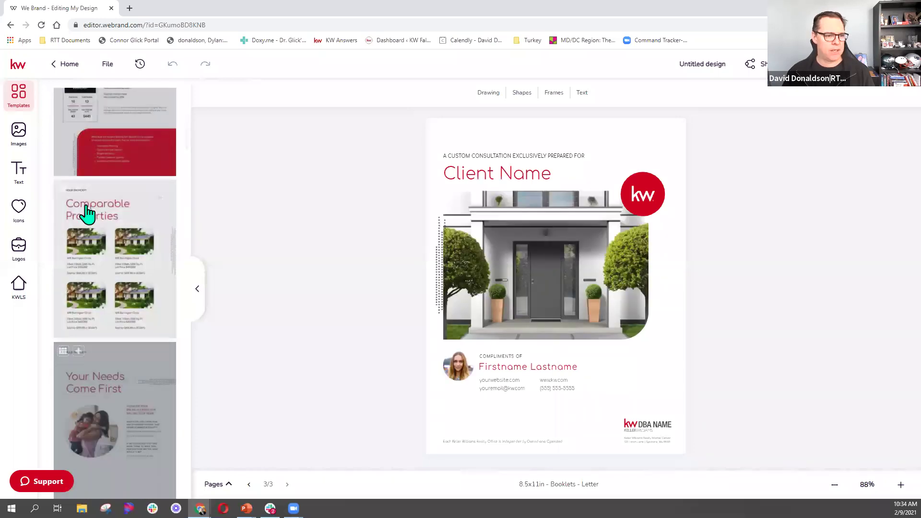
{"action": "scroll", "coordinate": [131, 359], "scroll_direction": "down", "scroll_amount": 5}
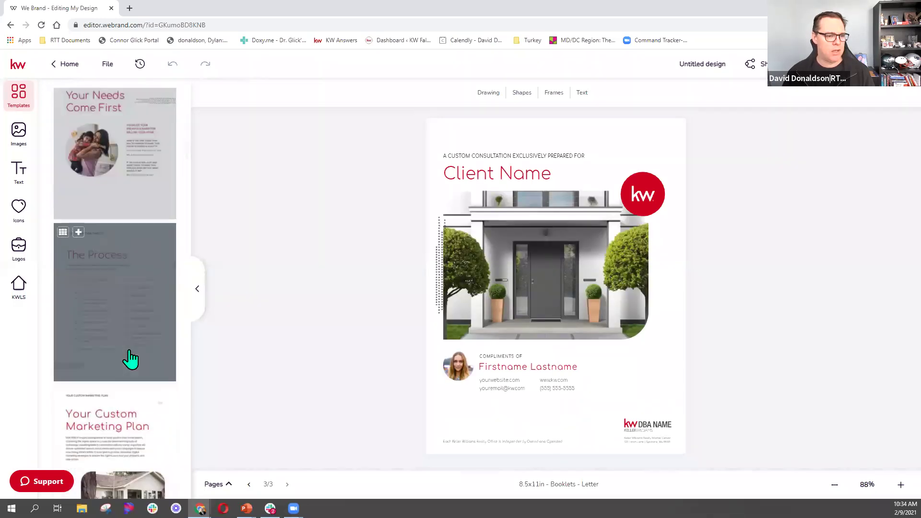
{"action": "left_click", "coordinate": [78, 232]}
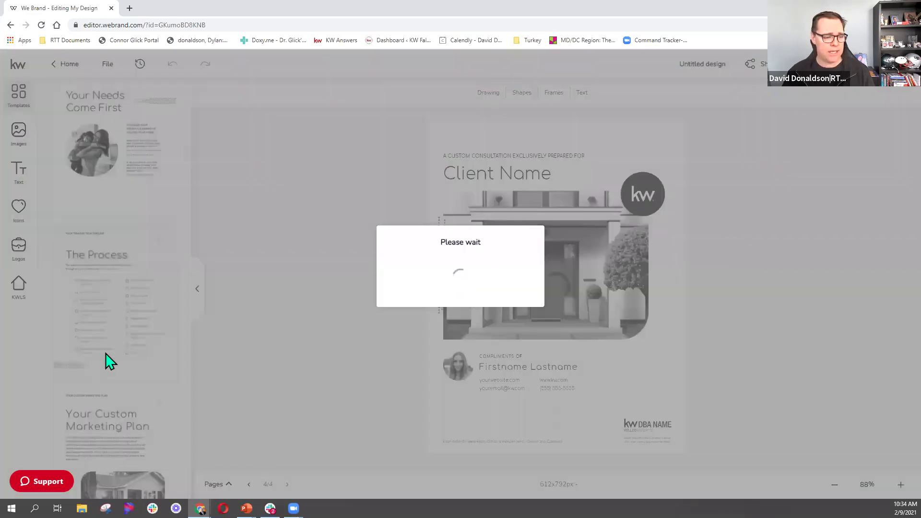
{"action": "scroll", "coordinate": [136, 457], "scroll_direction": "down", "scroll_amount": 3}
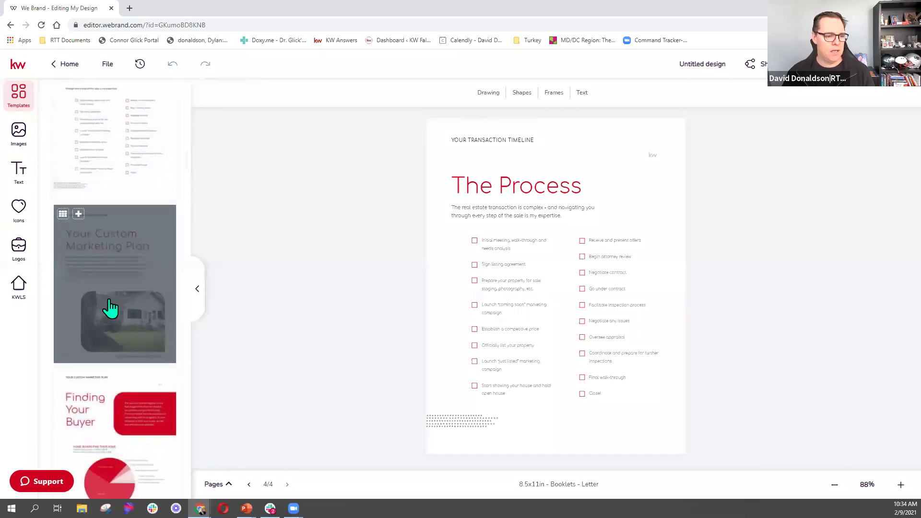
{"action": "scroll", "coordinate": [113, 311], "scroll_direction": "down", "scroll_amount": 10}
{"action": "scroll", "coordinate": [110, 309], "scroll_direction": "down", "scroll_amount": 7}
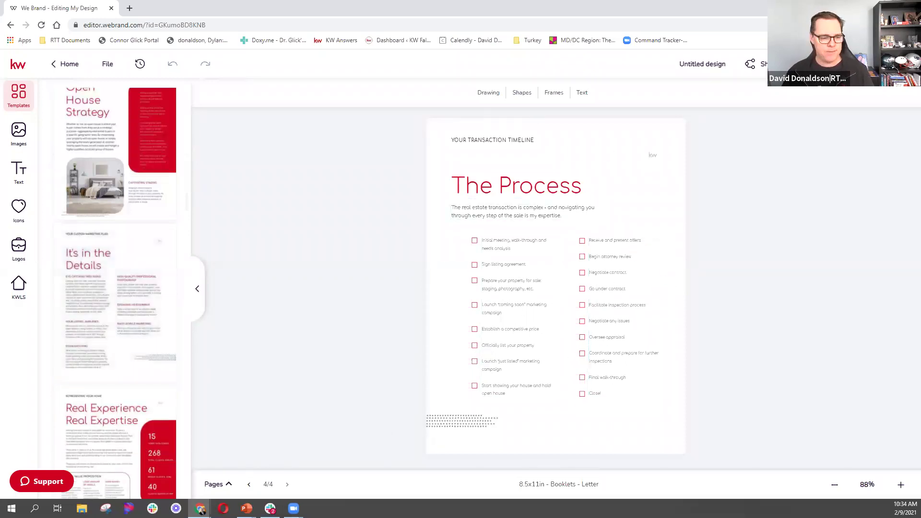
{"action": "left_click", "coordinate": [215, 484]}
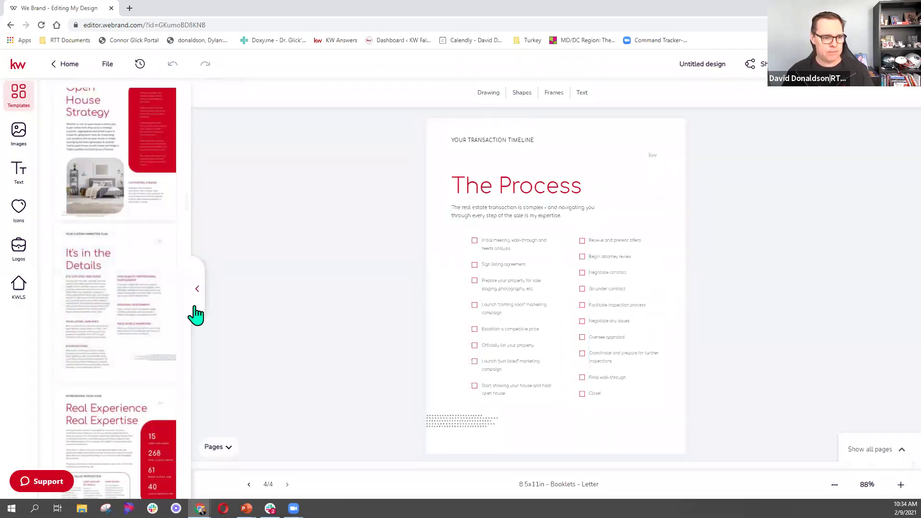
Delete the Instructions page so the Listing Presentation Template cover becomes page 1.
{"action": "left_click", "coordinate": [198, 291]}
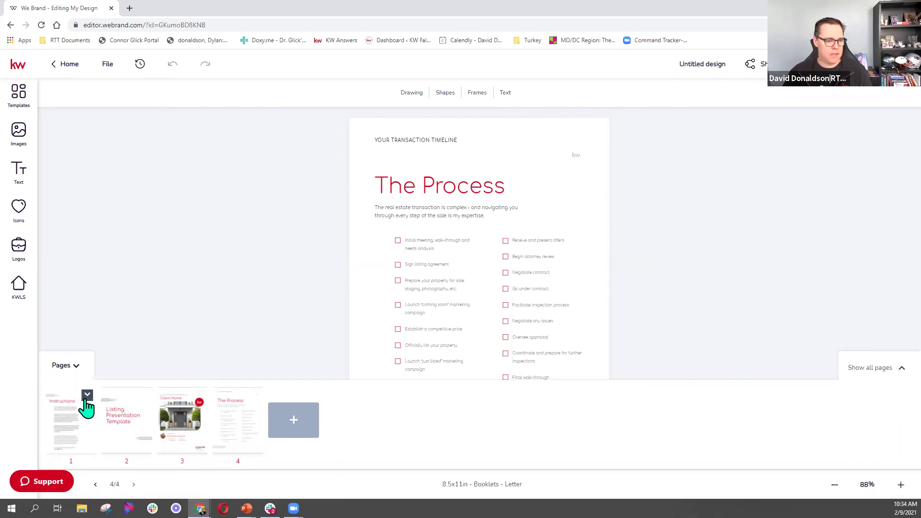
{"action": "left_click", "coordinate": [87, 396]}
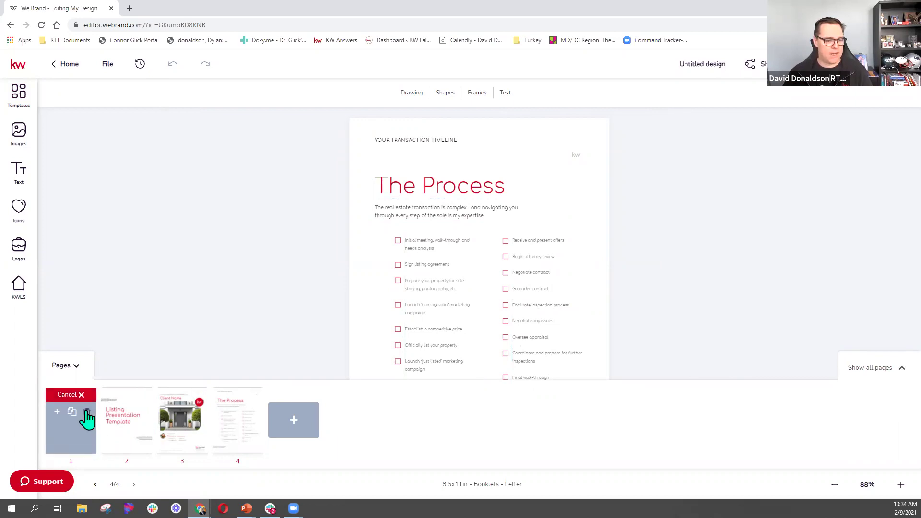
{"action": "left_click", "coordinate": [88, 412]}
{"action": "left_click", "coordinate": [423, 289]}
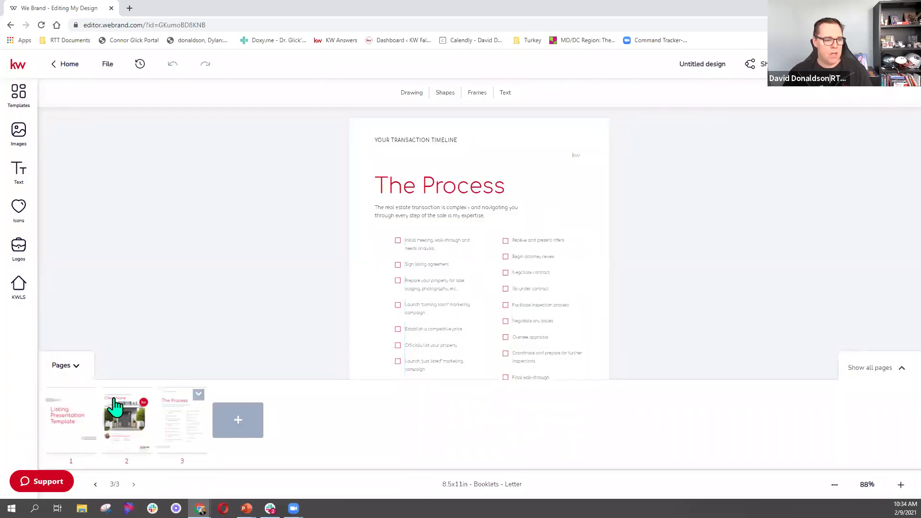
{"action": "left_click", "coordinate": [72, 421]}
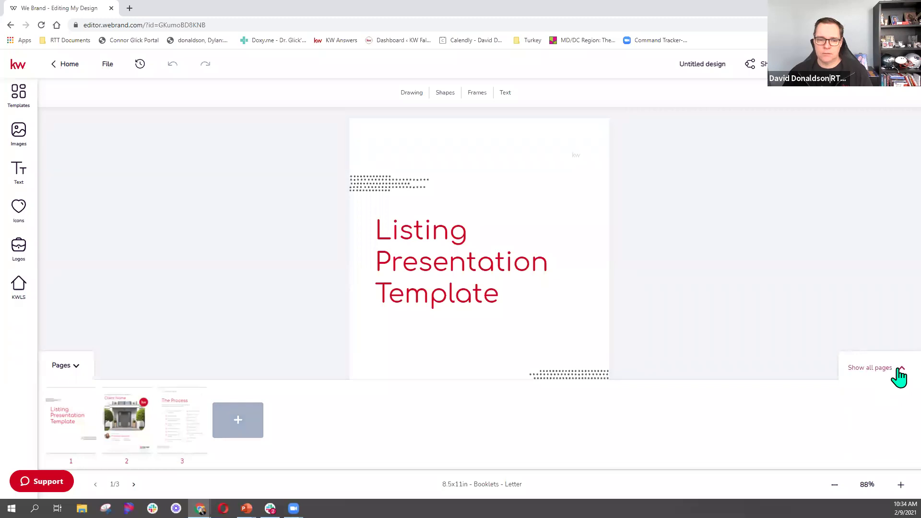
{"action": "left_click", "coordinate": [899, 371]}
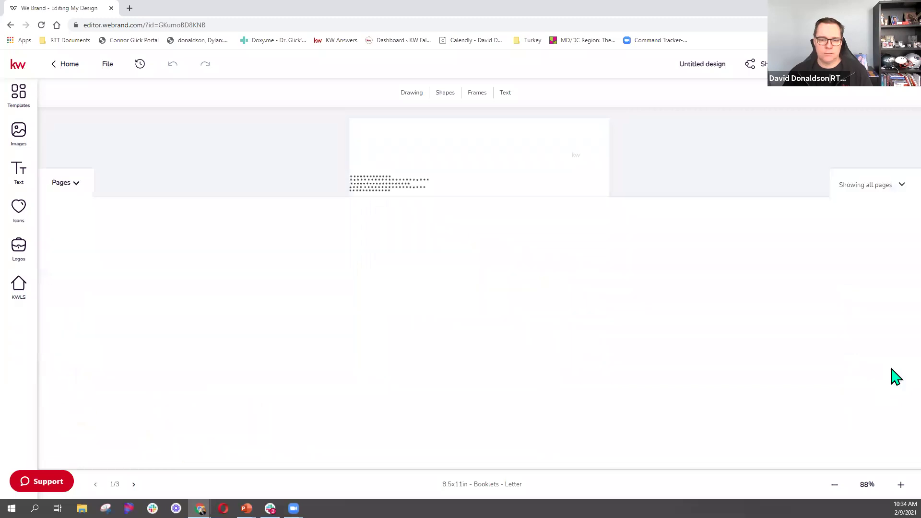
Collapse the page overview and select the 'Listing Presentation Template' title, set in Comfortaa 62.
{"action": "left_click", "coordinate": [891, 154]}
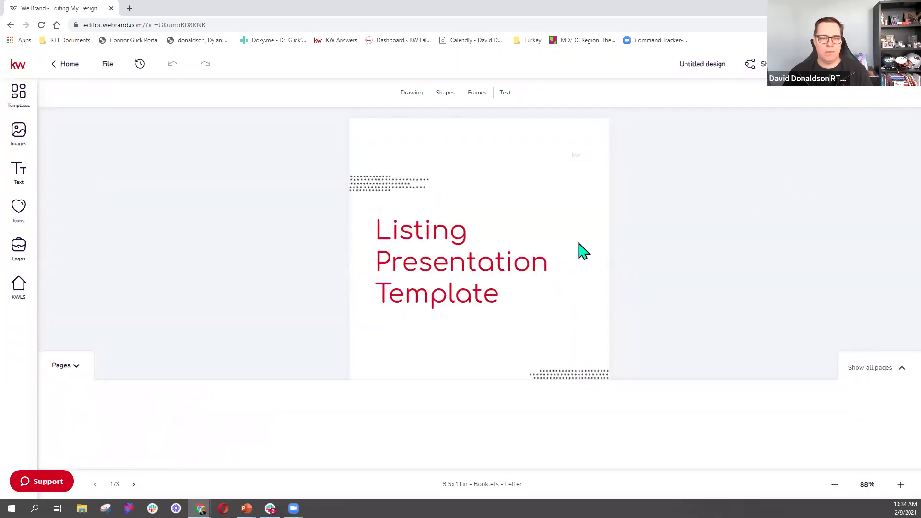
{"action": "left_click", "coordinate": [67, 367]}
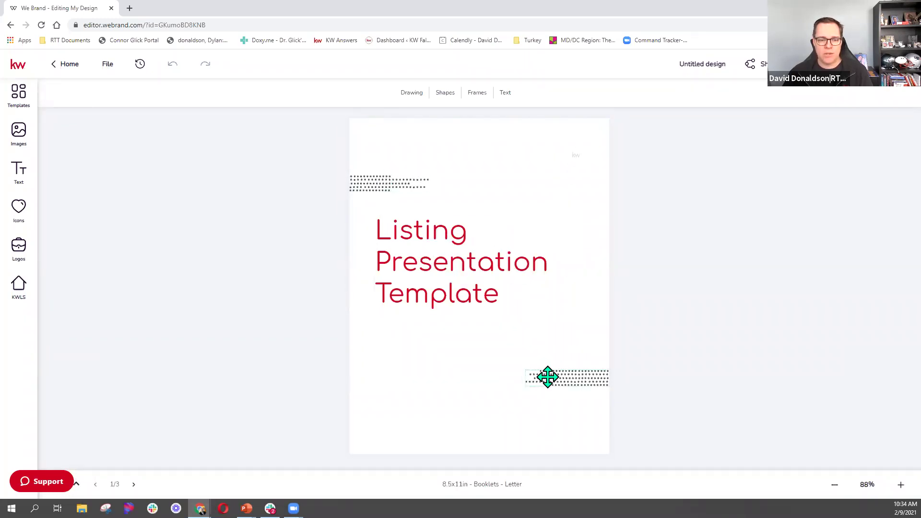
{"action": "left_click", "coordinate": [457, 279]}
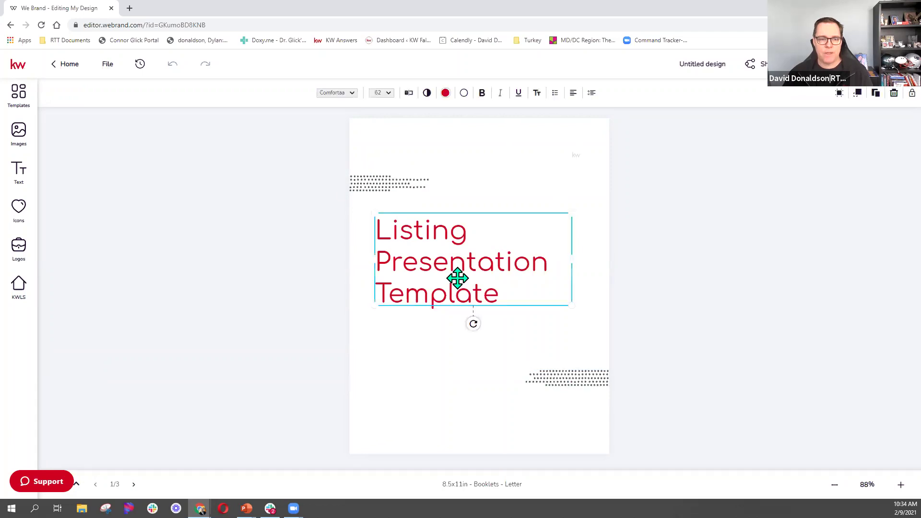
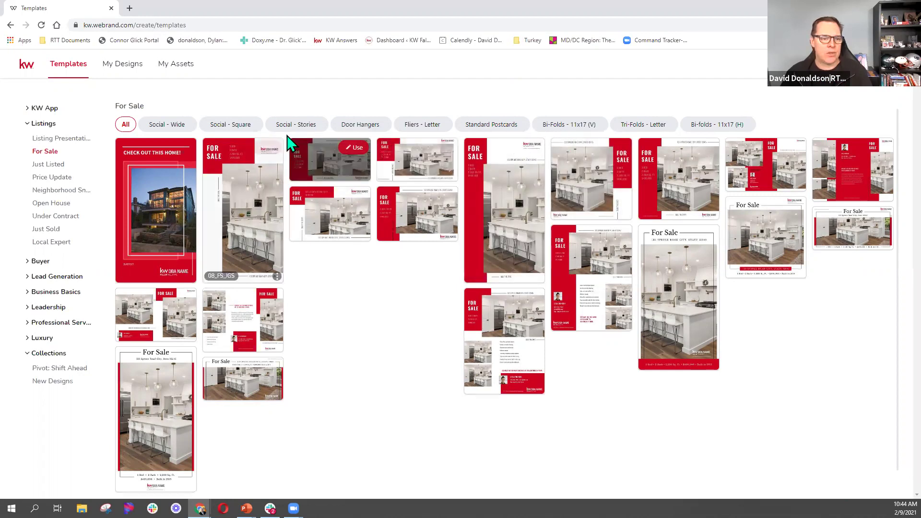
Filter templates to Social - Square and start a design from 07_FS_IG.
{"action": "left_click", "coordinate": [238, 125]}
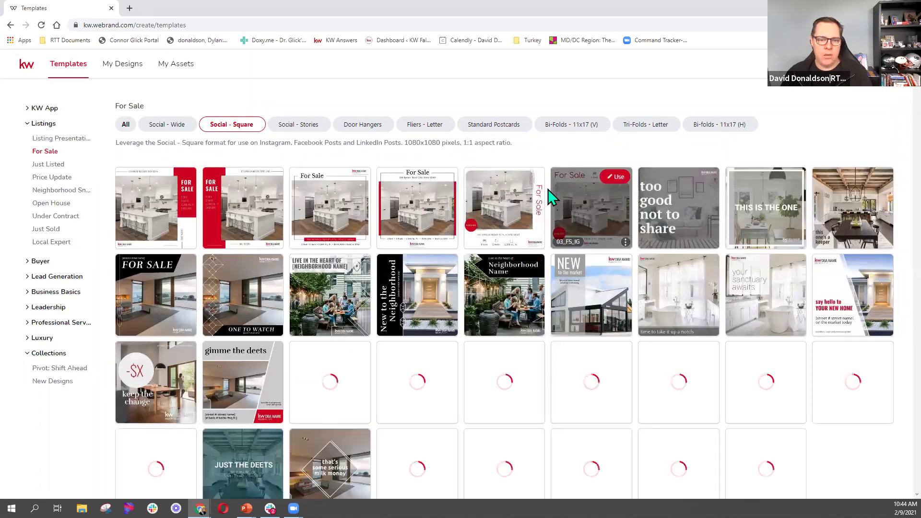
{"action": "mouse_move", "coordinate": [623, 187]}
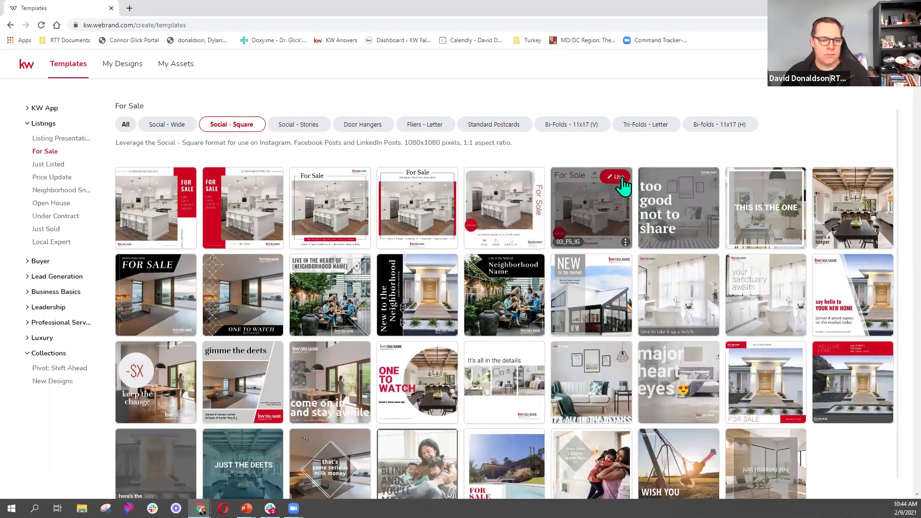
{"action": "mouse_move", "coordinate": [211, 275]}
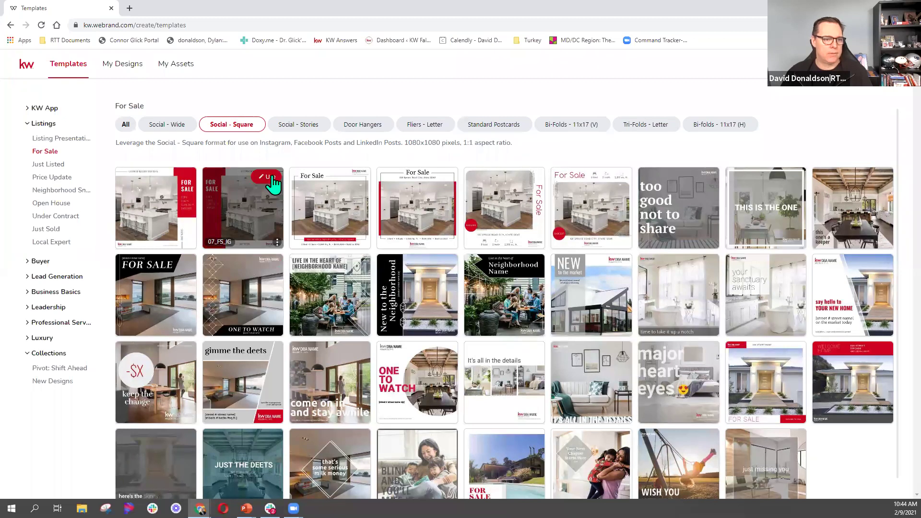
{"action": "left_click", "coordinate": [268, 177]}
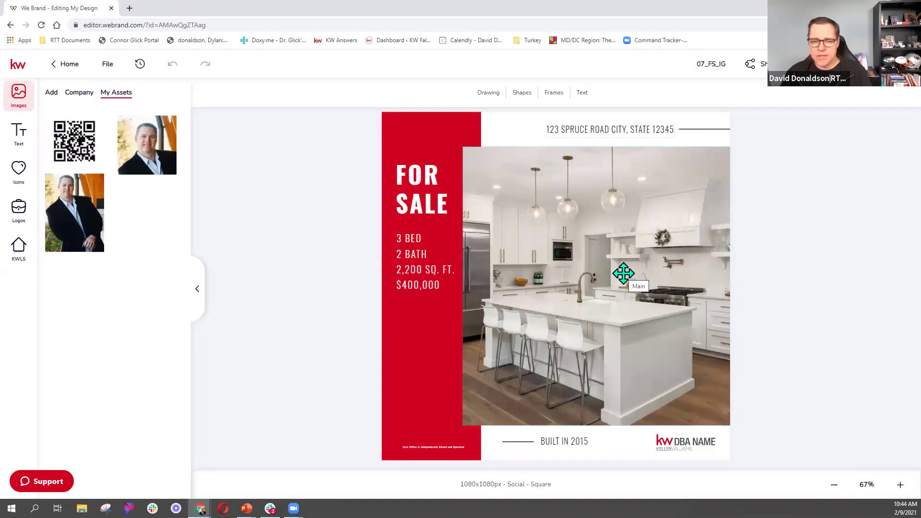
Replace the kitchen photo with the dining-kitchen photo from the KW listing found by address.
{"action": "left_click", "coordinate": [630, 237]}
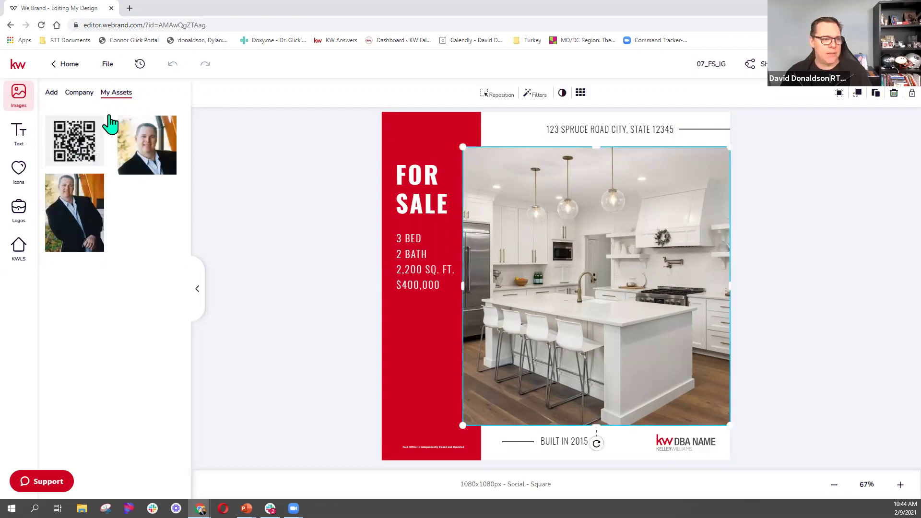
{"action": "left_click", "coordinate": [19, 248]}
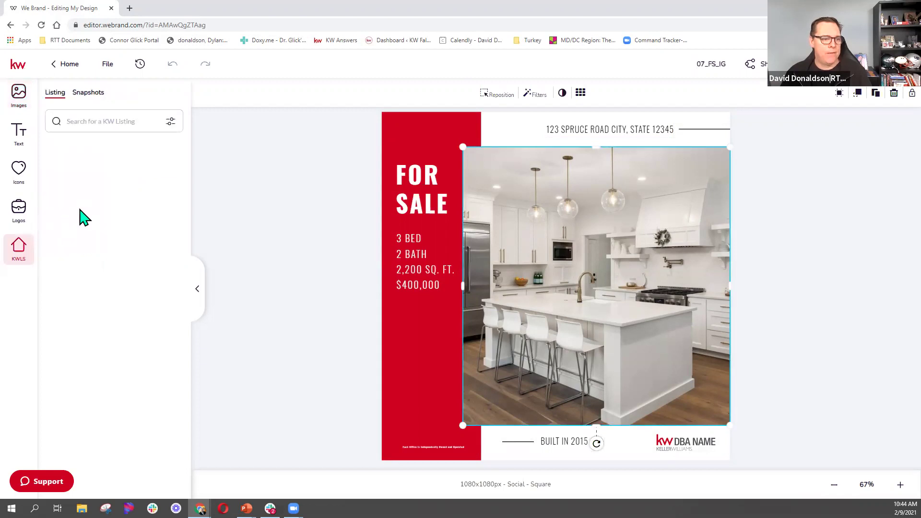
{"action": "left_click", "coordinate": [110, 123]}
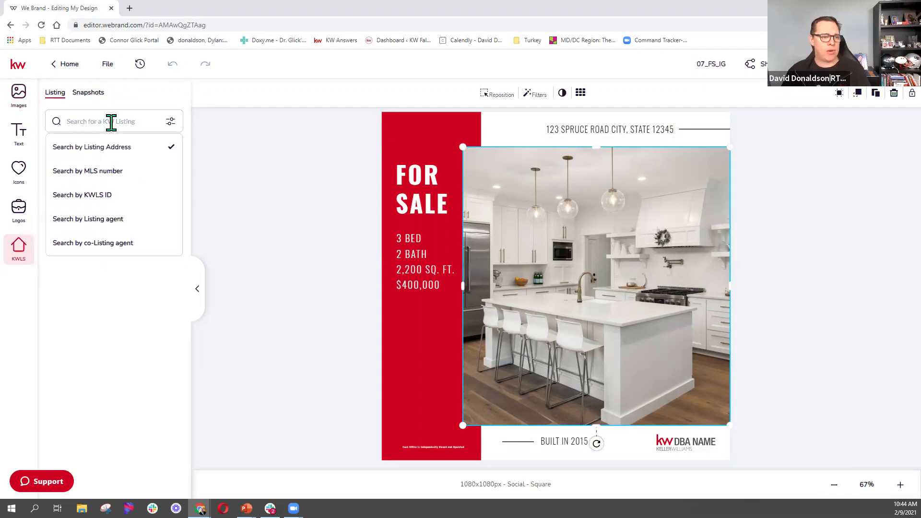
{"action": "left_click", "coordinate": [126, 149]}
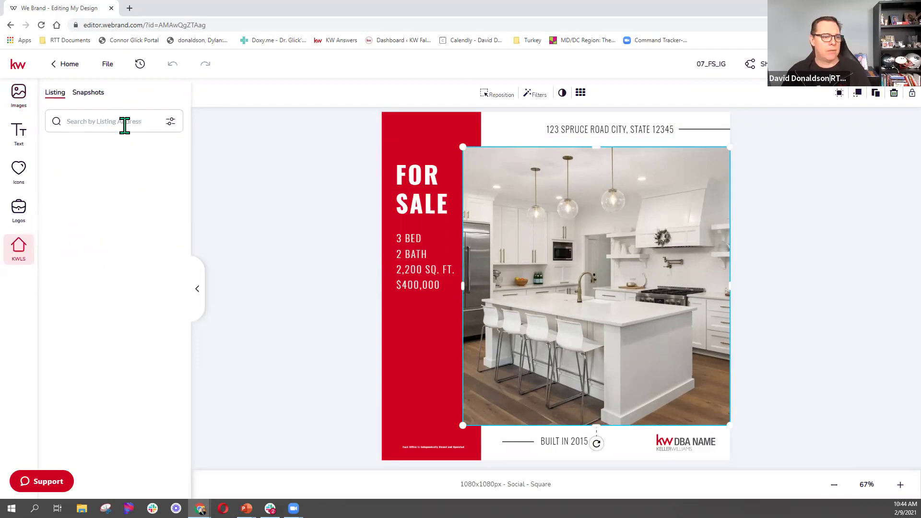
{"action": "left_click", "coordinate": [124, 124]}
{"action": "type", "text": "612 sun"}
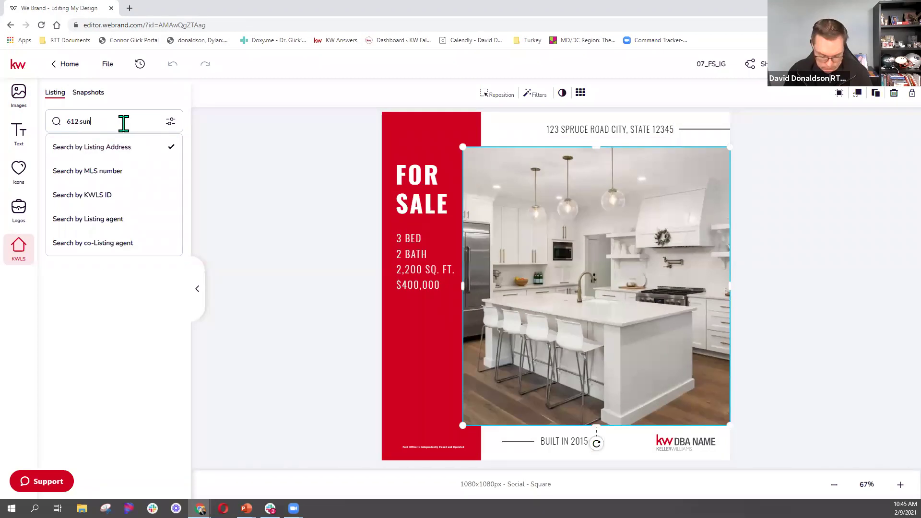
{"action": "key", "text": "Return"}
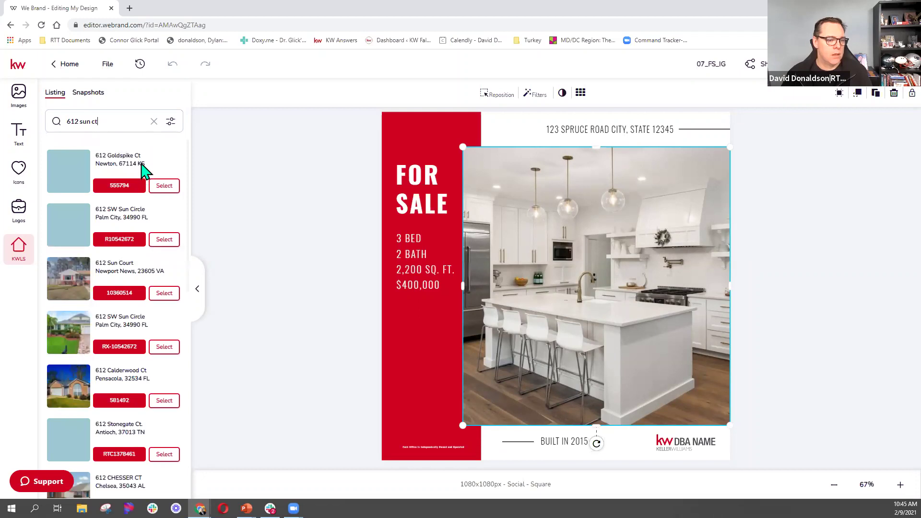
{"action": "left_click", "coordinate": [164, 293]}
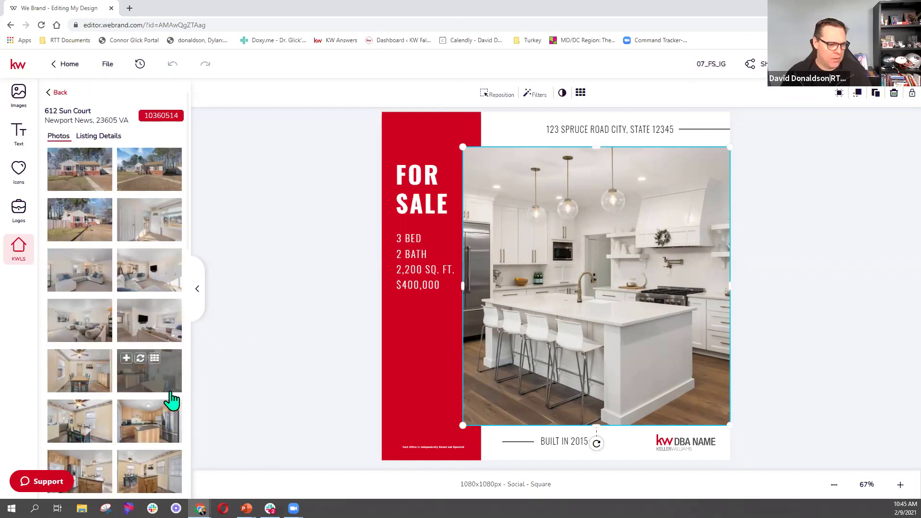
{"action": "left_click", "coordinate": [139, 358]}
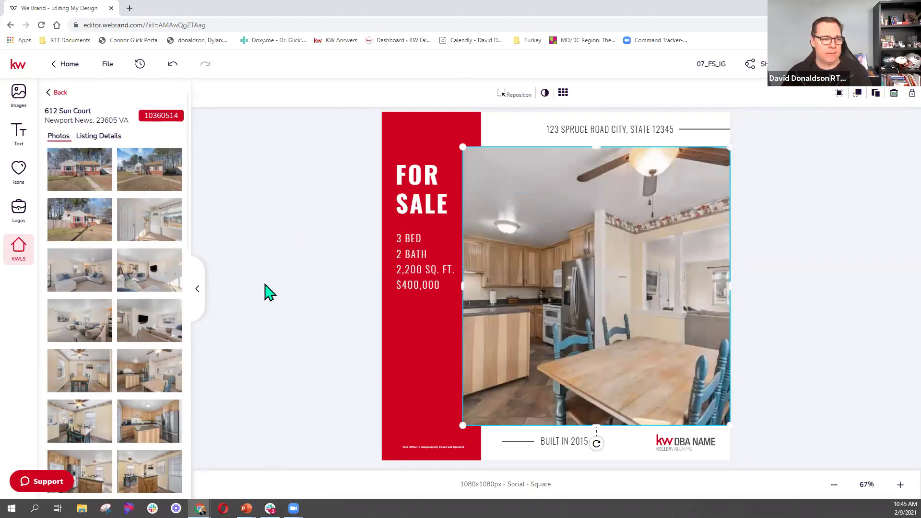
Show the listing's details such as price and bedrooms in the Listing Details tab.
{"action": "left_click", "coordinate": [110, 137]}
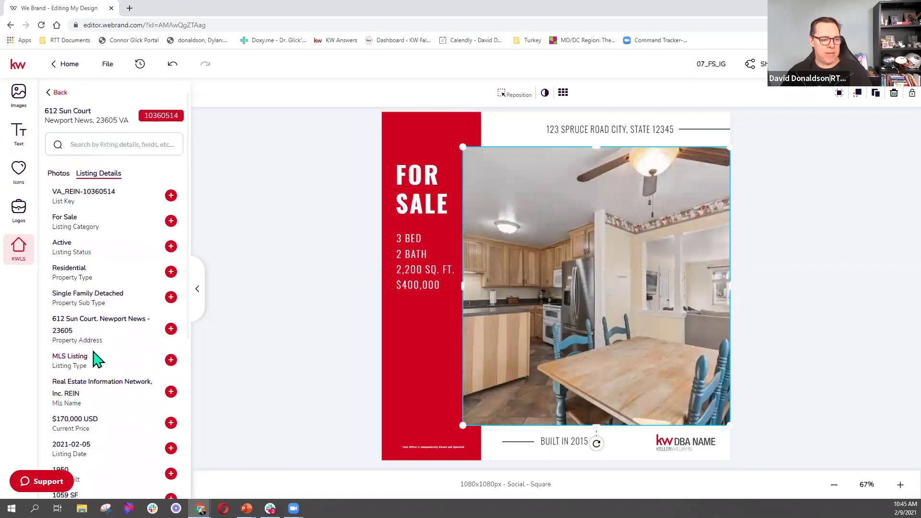
{"action": "scroll", "coordinate": [96, 359], "scroll_direction": "down", "scroll_amount": 6}
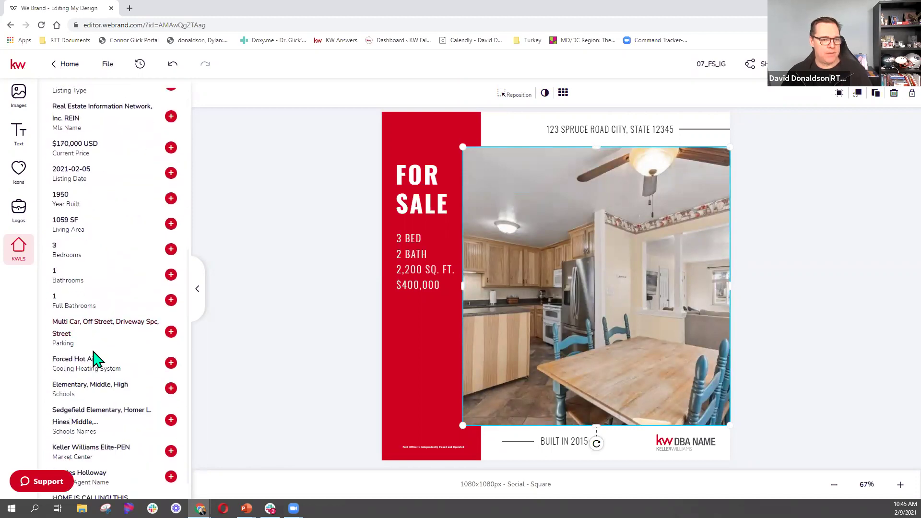
{"action": "scroll", "coordinate": [96, 359], "scroll_direction": "up", "scroll_amount": 6}
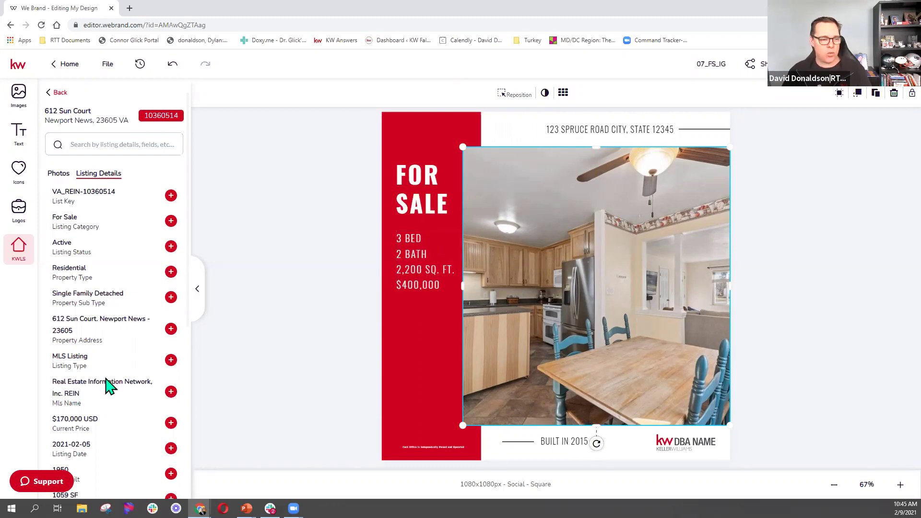
Edit the details text to read 1,689 SQ. FT. and $170,000 and save it.
{"action": "left_click", "coordinate": [426, 260]}
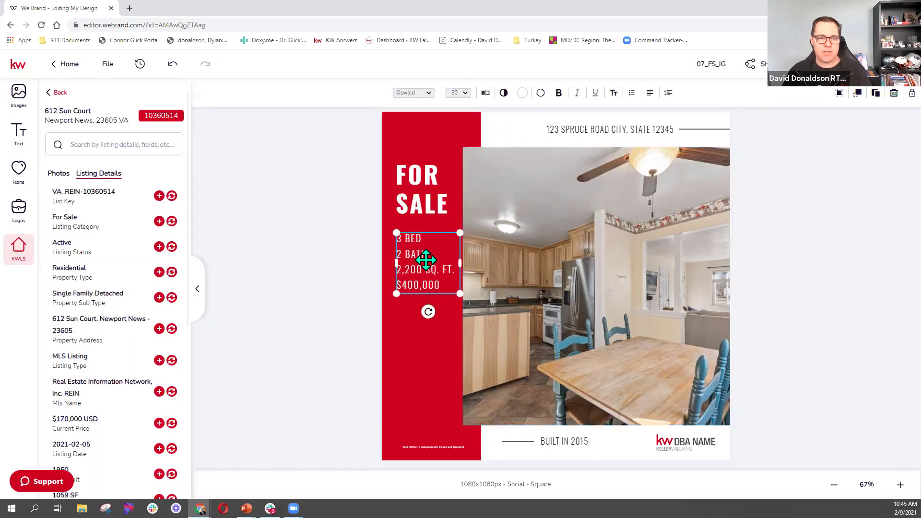
{"action": "left_click", "coordinate": [486, 92]}
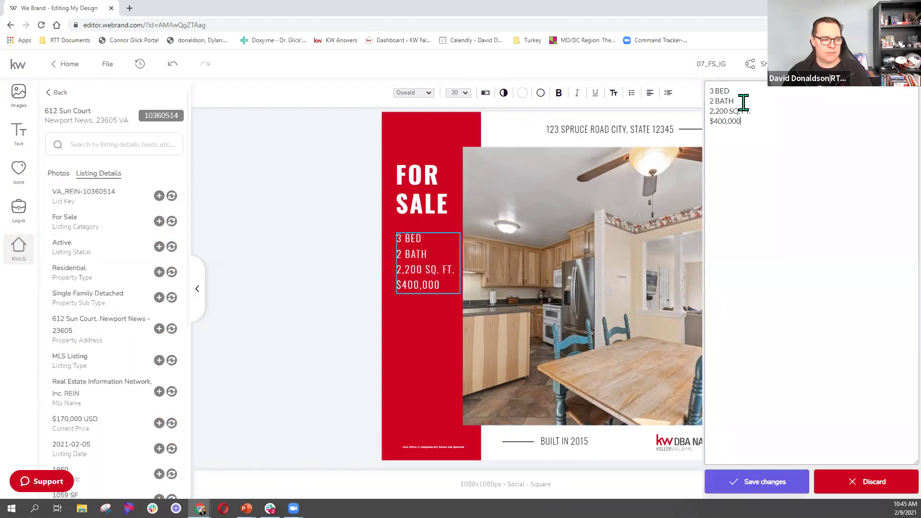
{"action": "left_click_drag", "start_coordinate": [754, 123], "coordinate": [712, 128]}
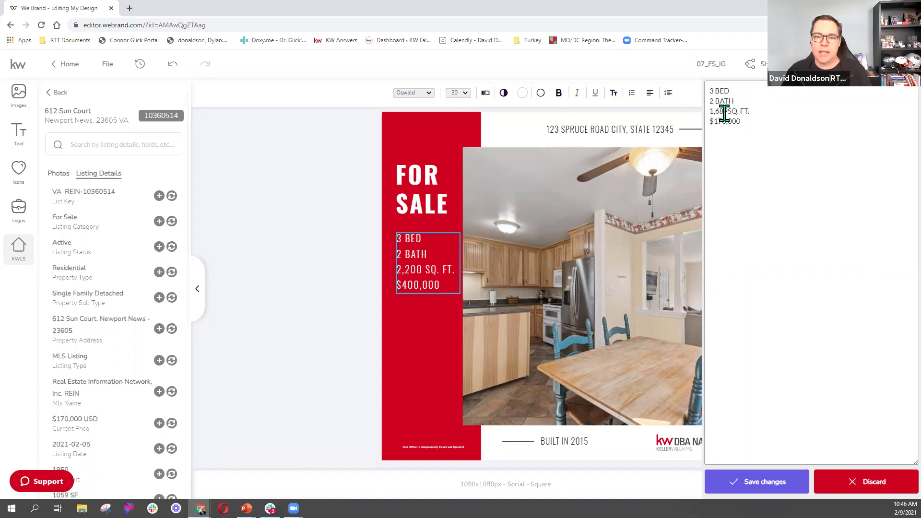
{"action": "left_click", "coordinate": [761, 490]}
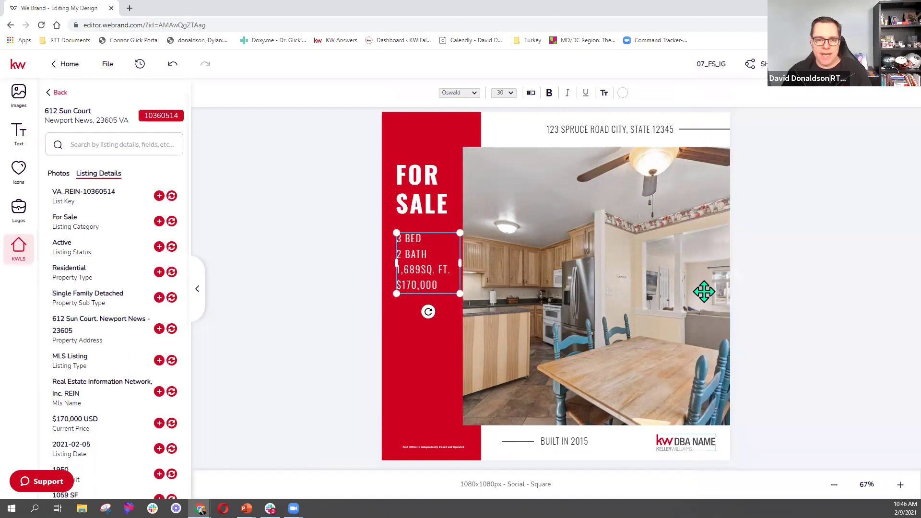
{"action": "left_click", "coordinate": [686, 440]}
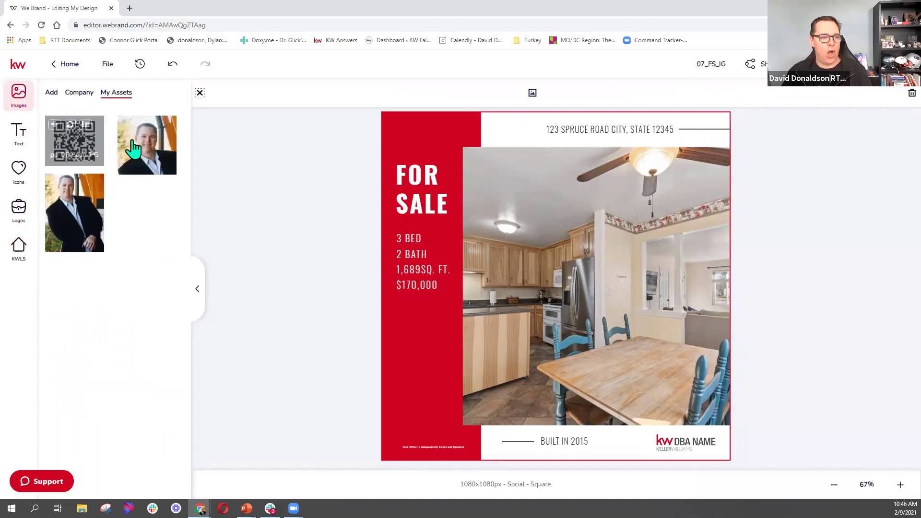
Browse Logos in My Assets, try adding the KW United logo, then undo it.
{"action": "left_click", "coordinate": [86, 100]}
{"action": "left_click", "coordinate": [52, 95]}
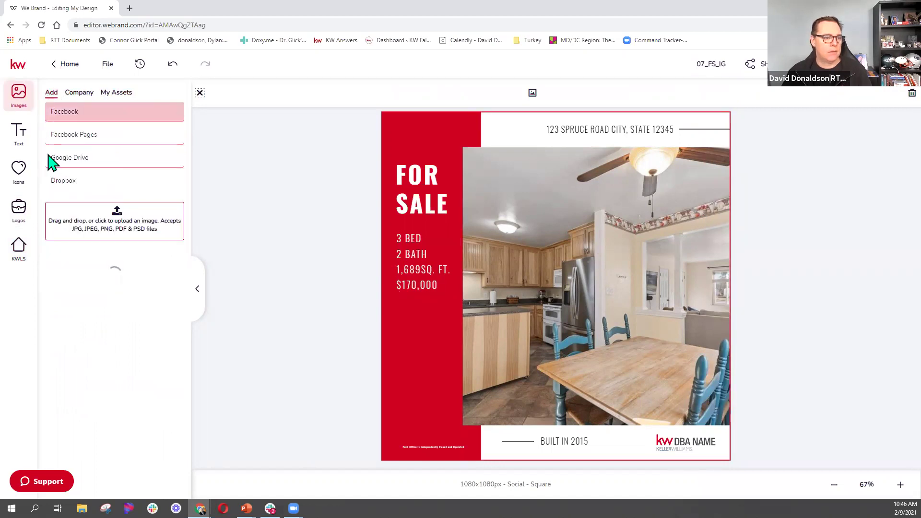
{"action": "left_click", "coordinate": [22, 211]}
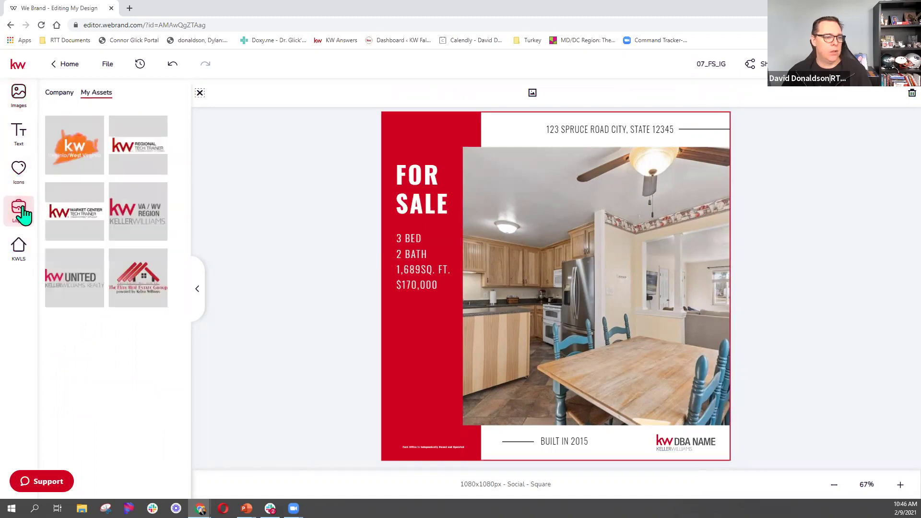
{"action": "left_click", "coordinate": [78, 278]}
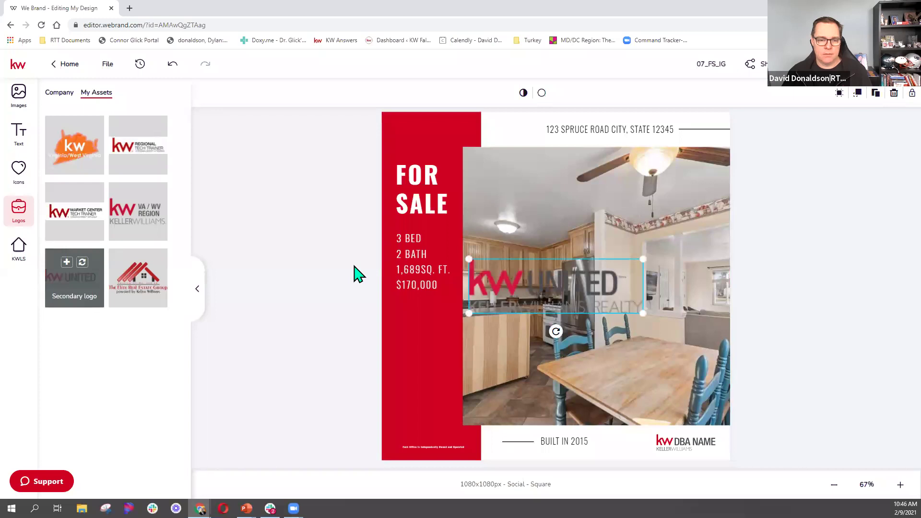
{"action": "key", "text": "ctrl+z"}
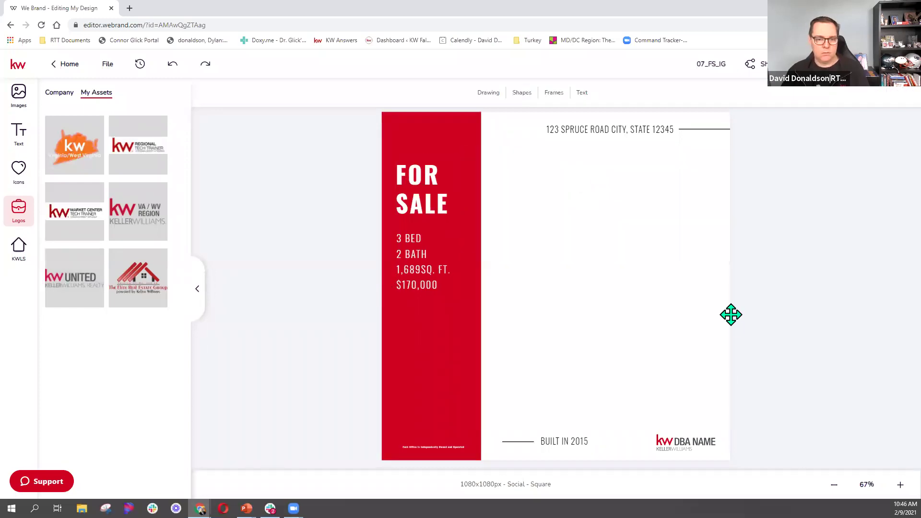
{"action": "left_click", "coordinate": [696, 452]}
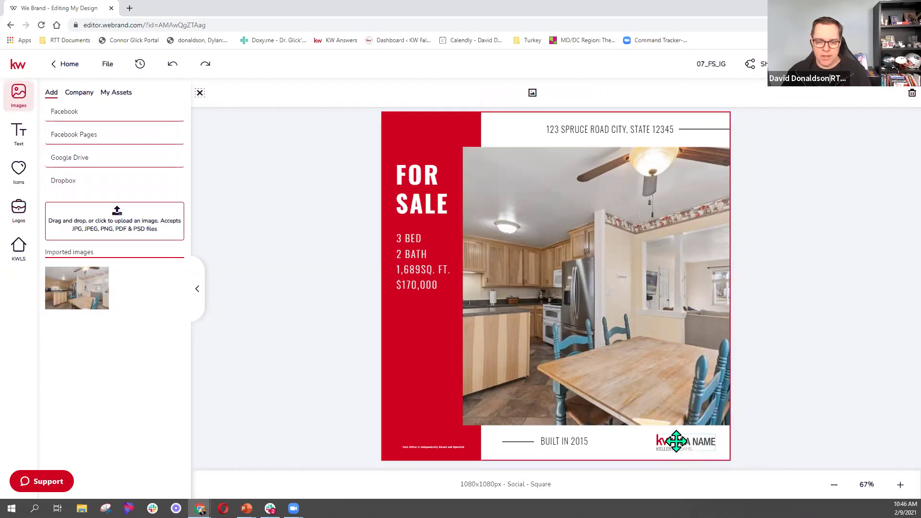
{"action": "left_click", "coordinate": [676, 442]}
Swap the KW DBA NAME logo for a smaller KW United logo beside BUILT IN 2015.
{"action": "left_click_drag", "start_coordinate": [92, 271], "coordinate": [498, 340]}
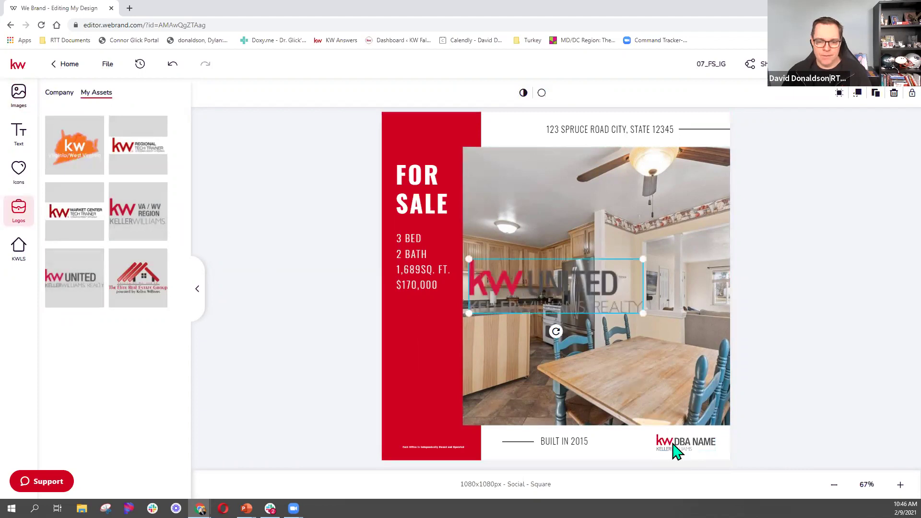
{"action": "left_click", "coordinate": [697, 443]}
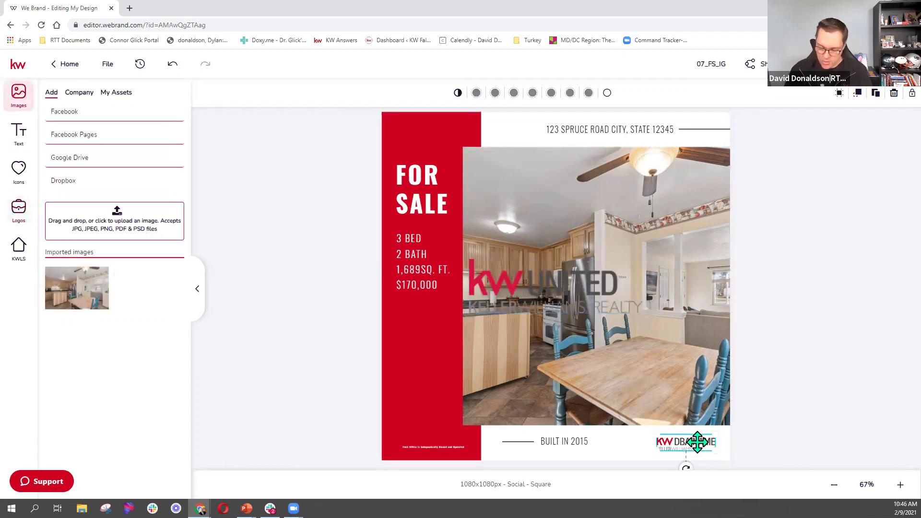
{"action": "key", "text": "Delete"}
{"action": "left_click_drag", "start_coordinate": [571, 312], "coordinate": [649, 429]}
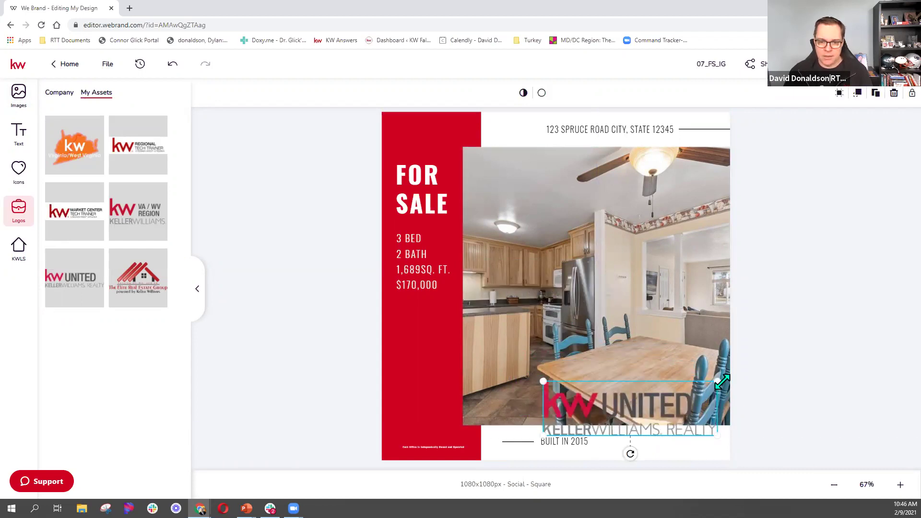
{"action": "left_click_drag", "start_coordinate": [720, 381], "coordinate": [631, 468]}
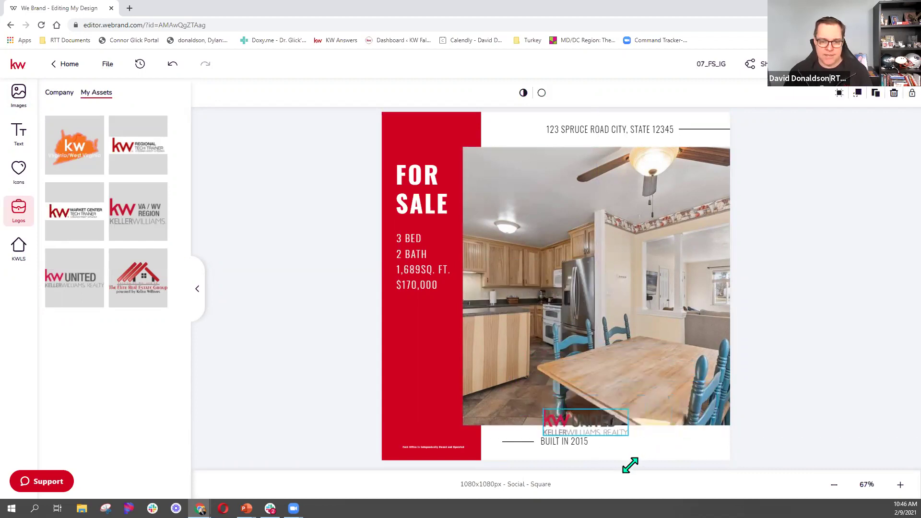
{"action": "left_click_drag", "start_coordinate": [616, 413], "coordinate": [710, 429]}
Change the year text to BUILT IN 1989 and save it.
{"action": "left_click", "coordinate": [576, 441]}
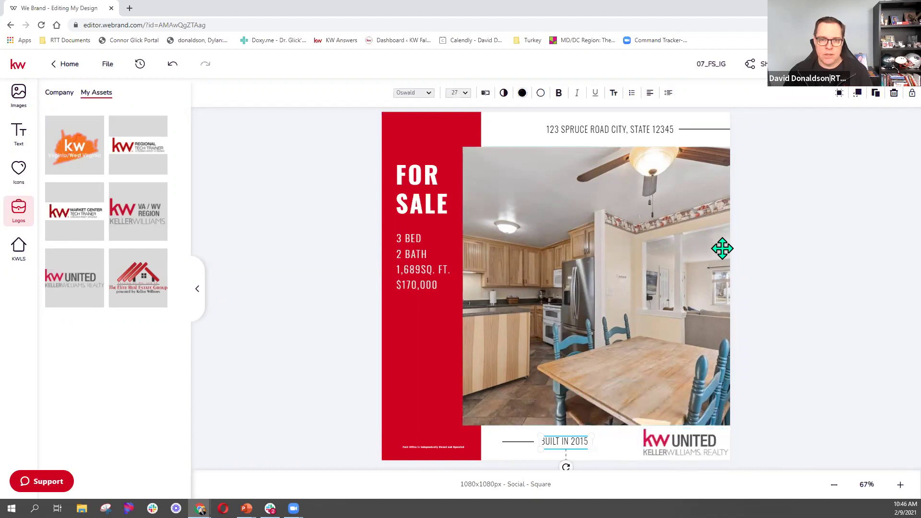
{"action": "left_click", "coordinate": [487, 94]}
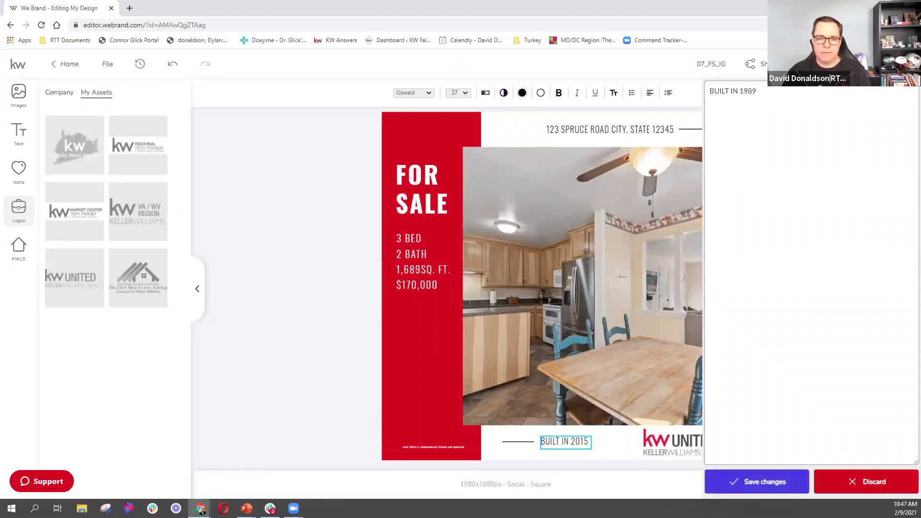
{"action": "left_click", "coordinate": [763, 482]}
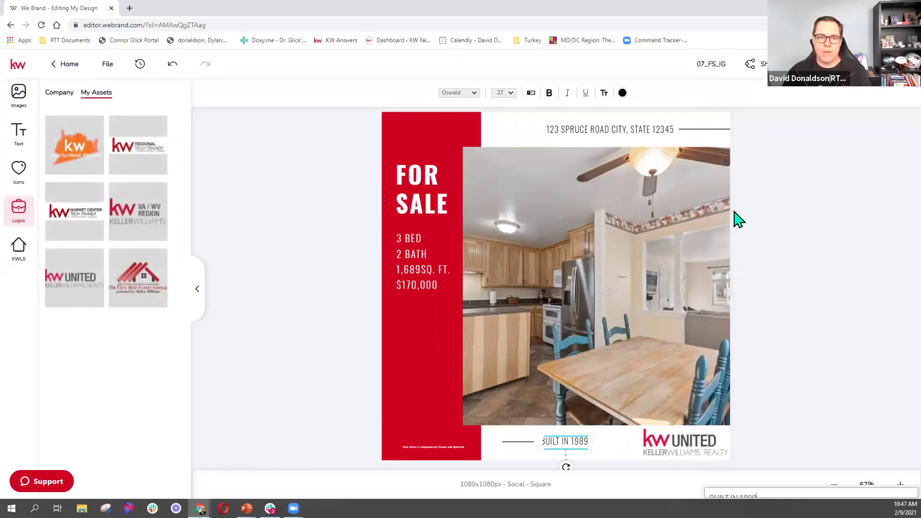
Fill the red side panel with blue 6EA1BA sampled from the photo, leaving the photo's position unchanged.
{"action": "left_click", "coordinate": [440, 349]}
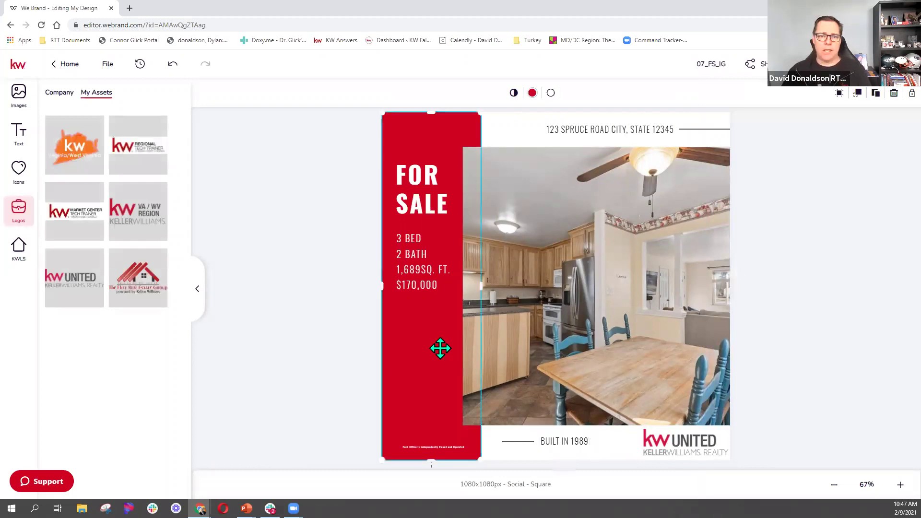
{"action": "left_click", "coordinate": [533, 93]}
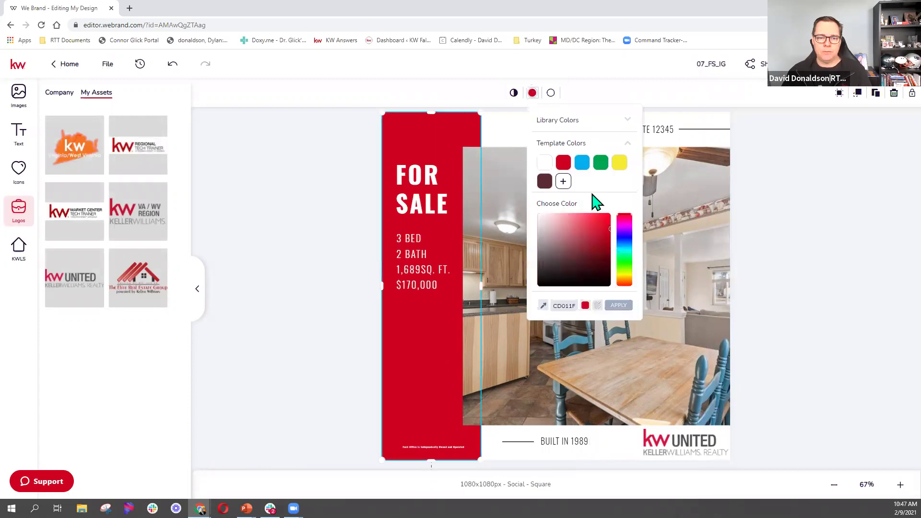
{"action": "left_click", "coordinate": [575, 127]}
{"action": "left_click", "coordinate": [575, 126]}
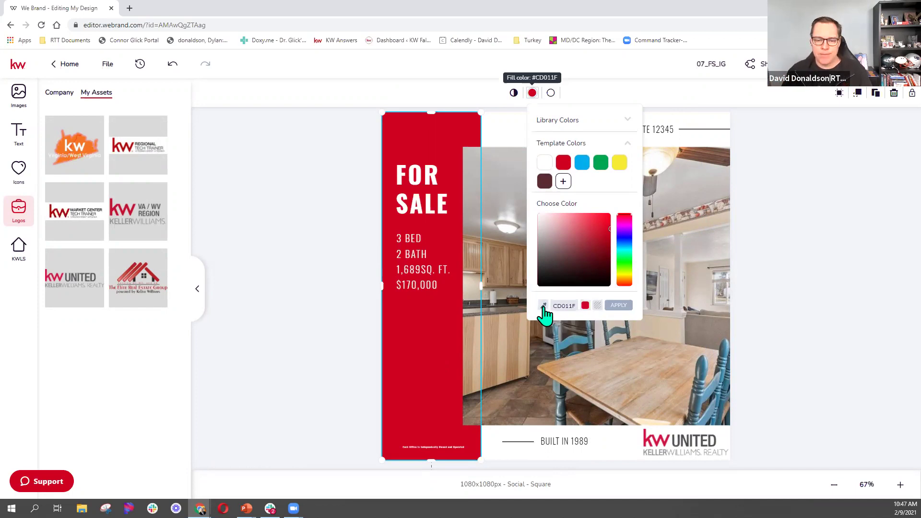
{"action": "left_click", "coordinate": [544, 306]}
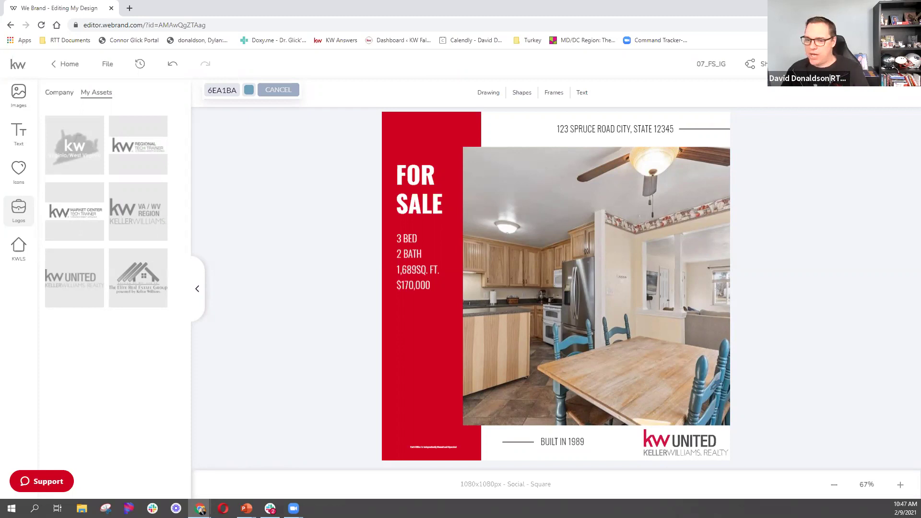
{"action": "key", "text": "Return"}
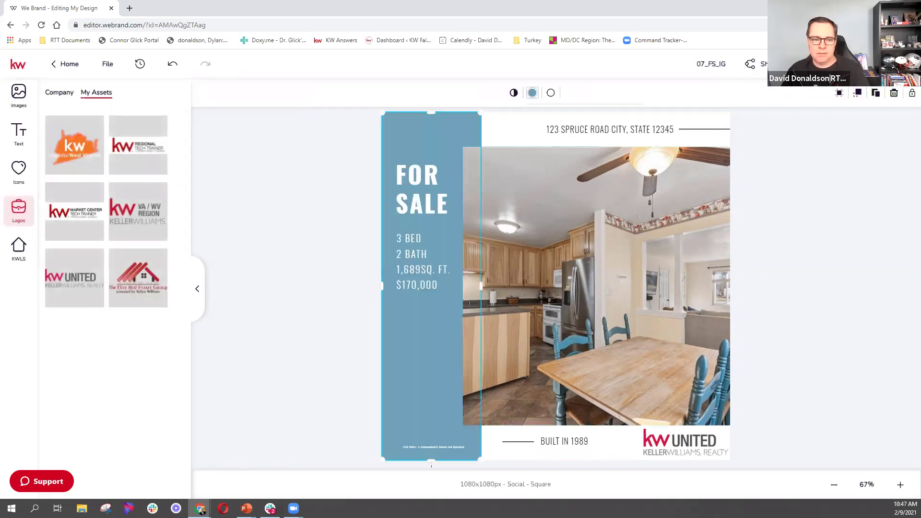
{"action": "left_click", "coordinate": [595, 288]}
{"action": "left_click", "coordinate": [494, 93]}
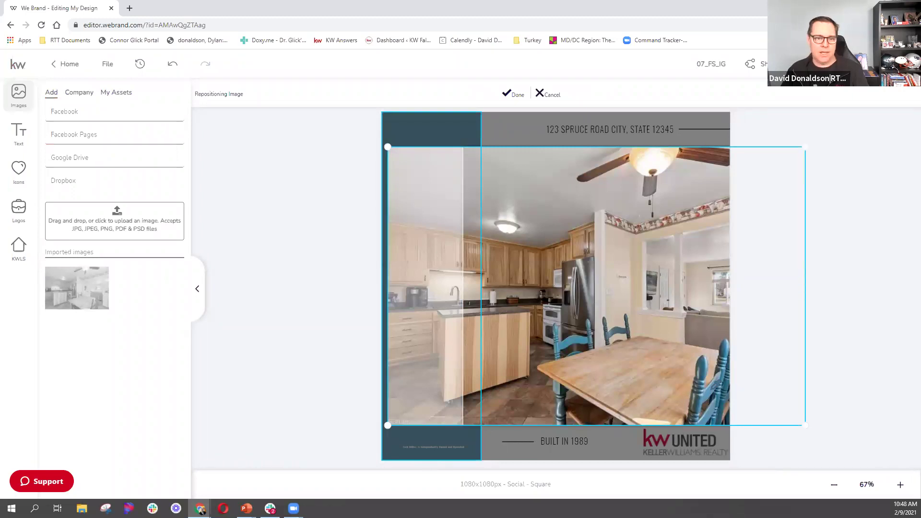
{"action": "left_click", "coordinate": [513, 97]}
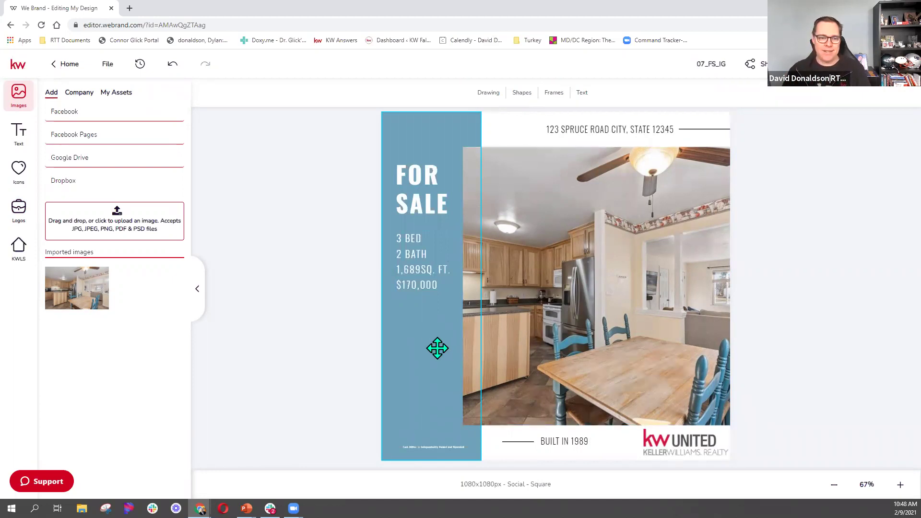
Try a sampled grey on the side panel, then restore the recent blue swatch.
{"action": "left_click", "coordinate": [549, 291]}
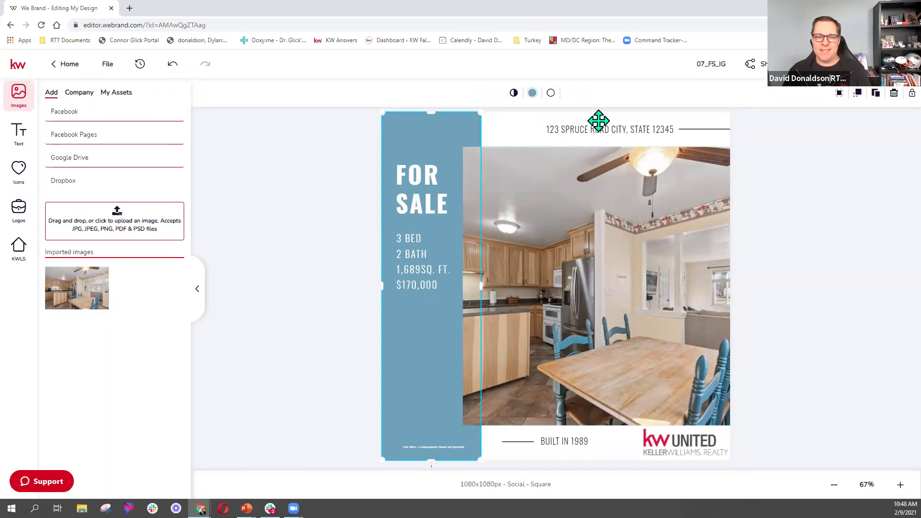
{"action": "left_click", "coordinate": [533, 94]}
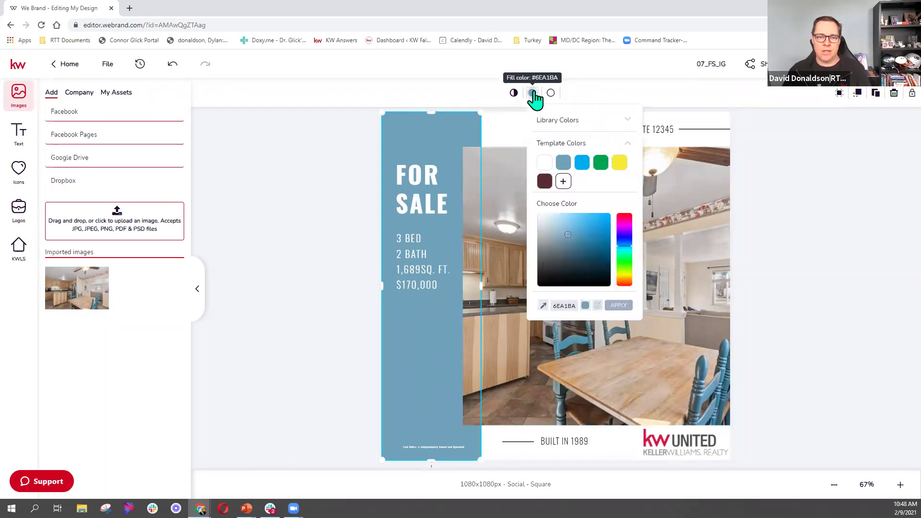
{"action": "left_click", "coordinate": [543, 307]}
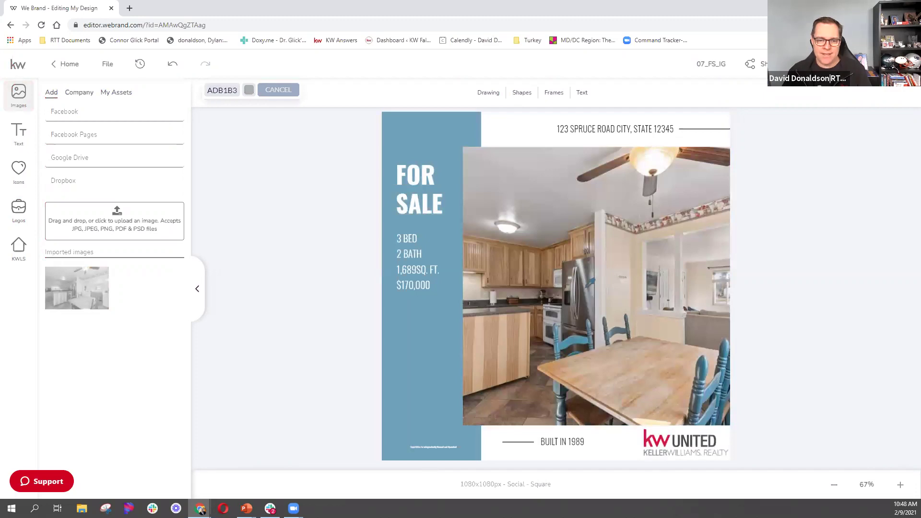
{"action": "left_click", "coordinate": [588, 285]}
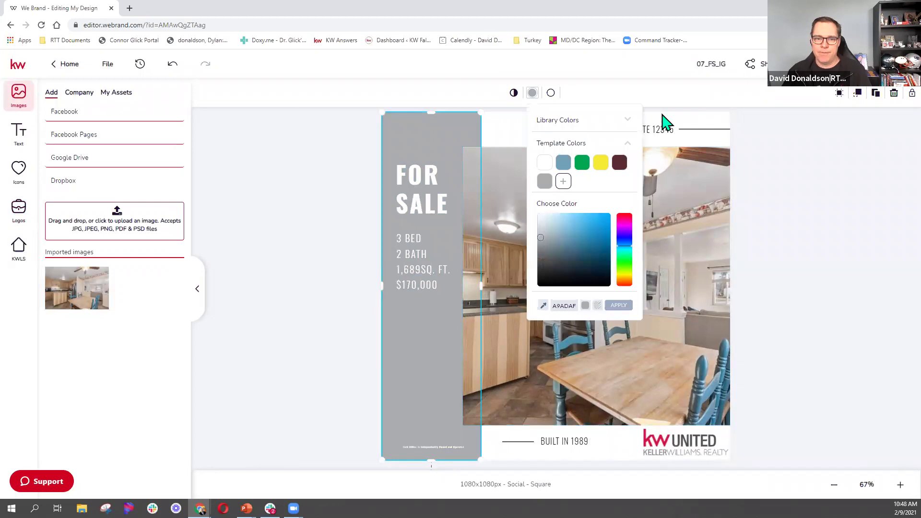
{"action": "left_click", "coordinate": [624, 307]}
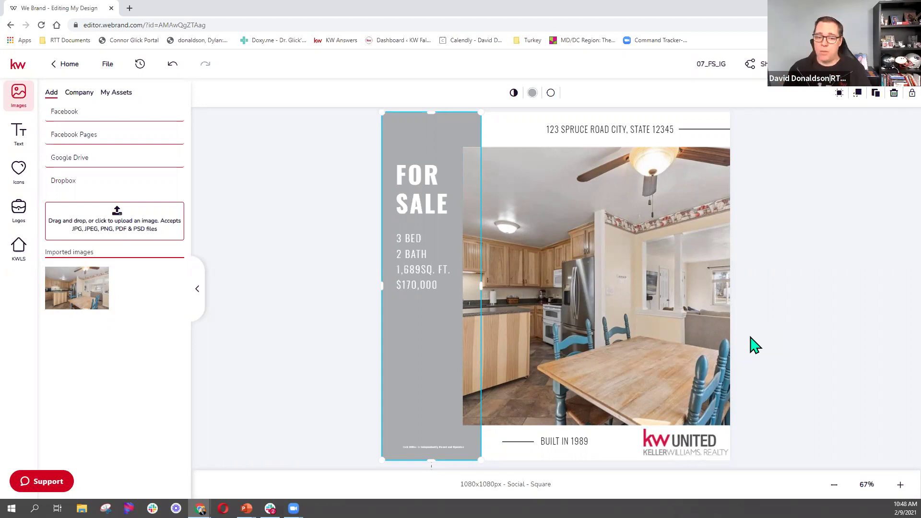
{"action": "left_click", "coordinate": [532, 93]}
{"action": "left_click", "coordinate": [543, 183]}
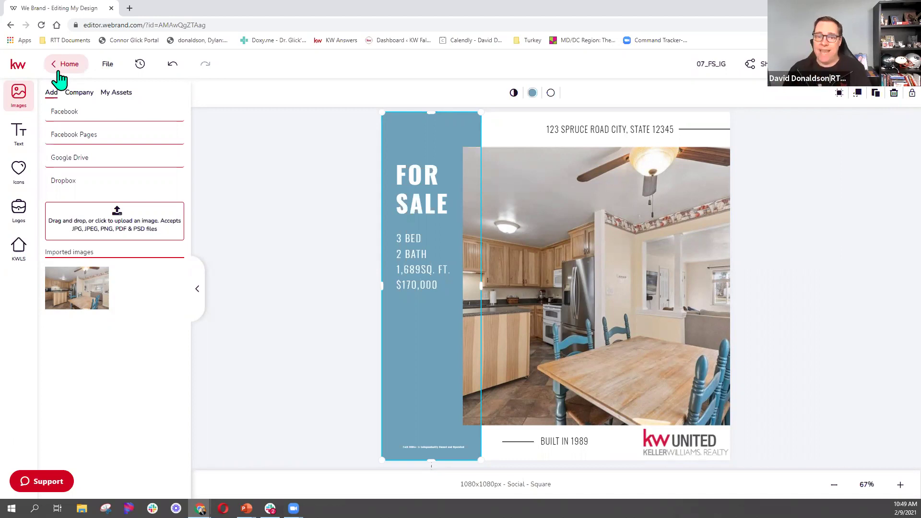
Review the side panel's stroke colour and opacity, then bring up the share-as-image panel.
{"action": "left_click", "coordinate": [551, 93]}
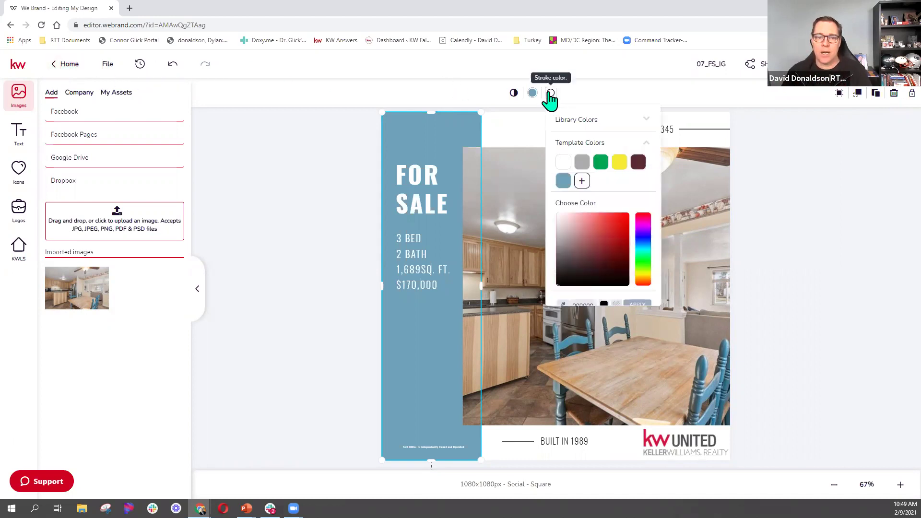
{"action": "left_click", "coordinate": [514, 94]}
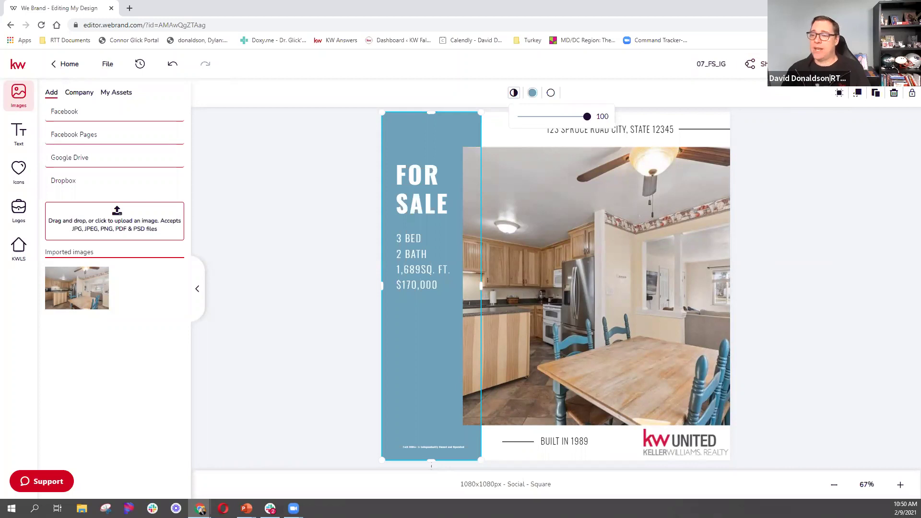
{"action": "left_click", "coordinate": [754, 64]}
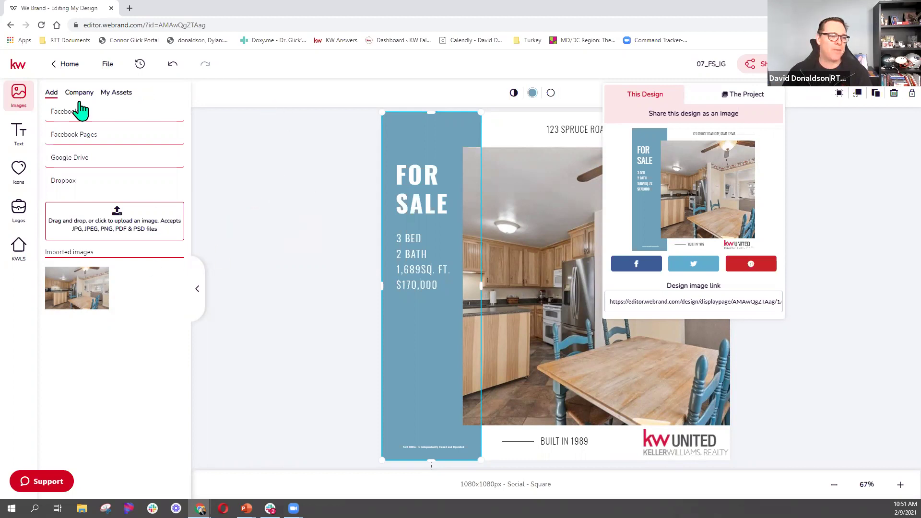
Exit the editor via Home, choosing Don't save at the unsaved-changes prompt.
{"action": "left_click", "coordinate": [864, 232]}
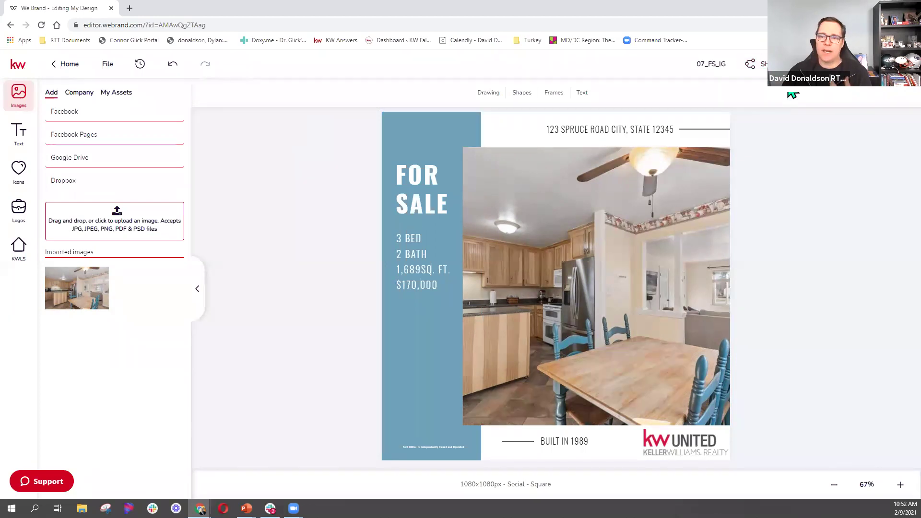
{"action": "left_click", "coordinate": [905, 64]}
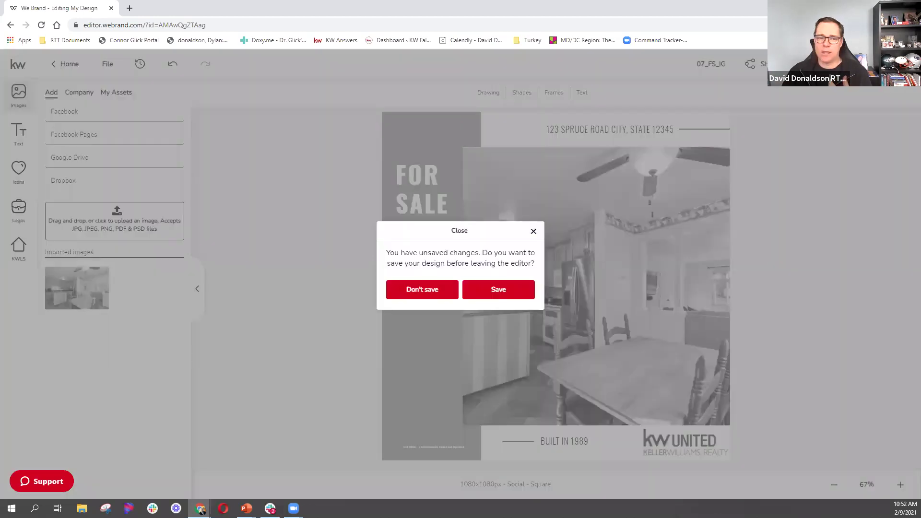
{"action": "left_click", "coordinate": [533, 232]}
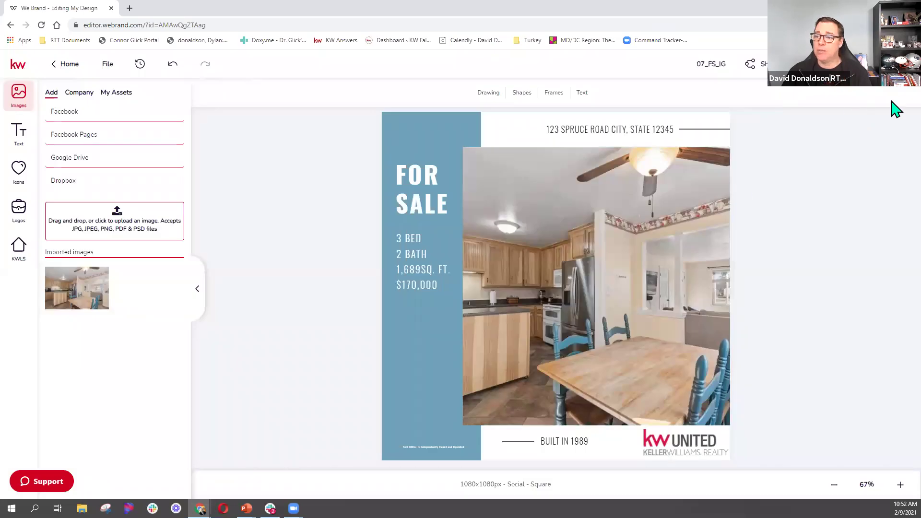
{"action": "left_click", "coordinate": [904, 64]}
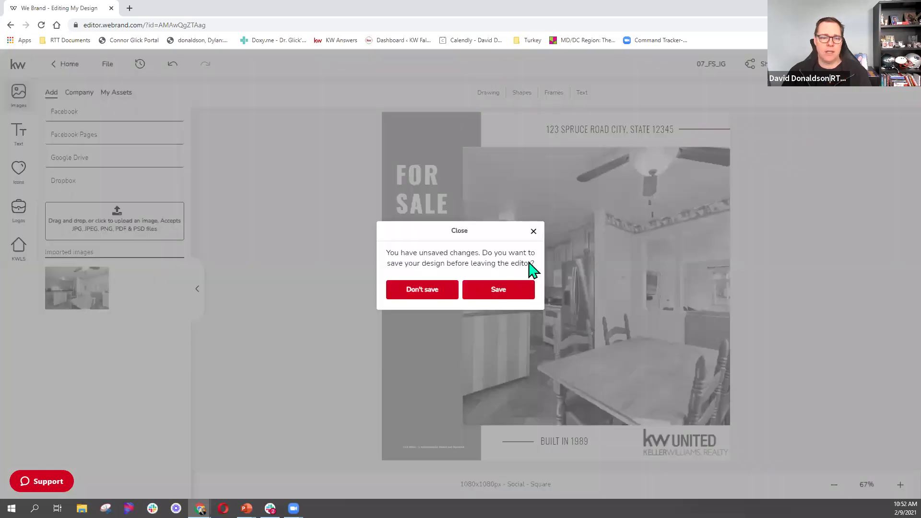
{"action": "left_click", "coordinate": [440, 294]}
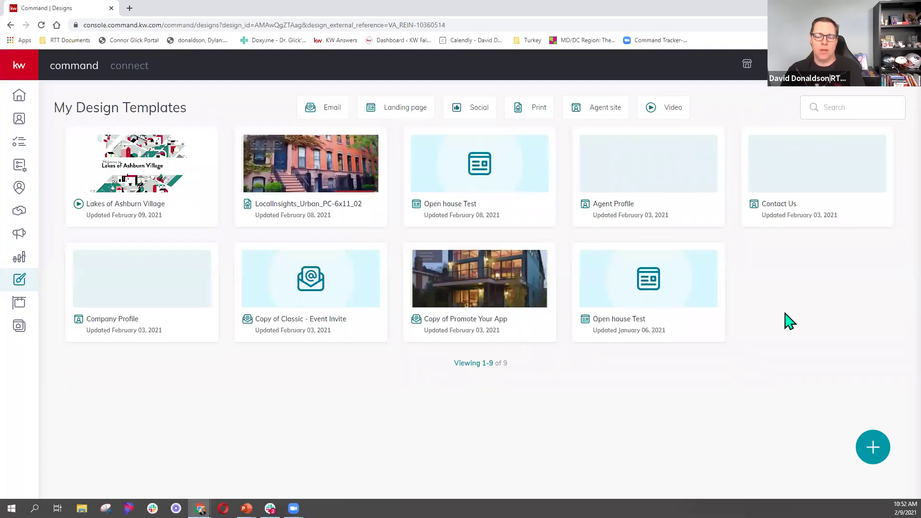
Create a new email design, load more templates and open Classic - Event Invite.
{"action": "left_click", "coordinate": [875, 451]}
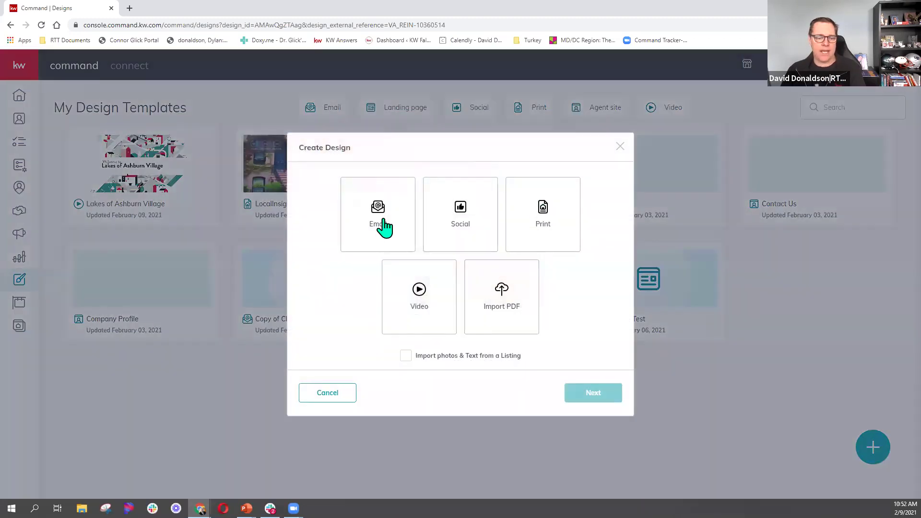
{"action": "left_click", "coordinate": [385, 227]}
{"action": "left_click", "coordinate": [591, 403]}
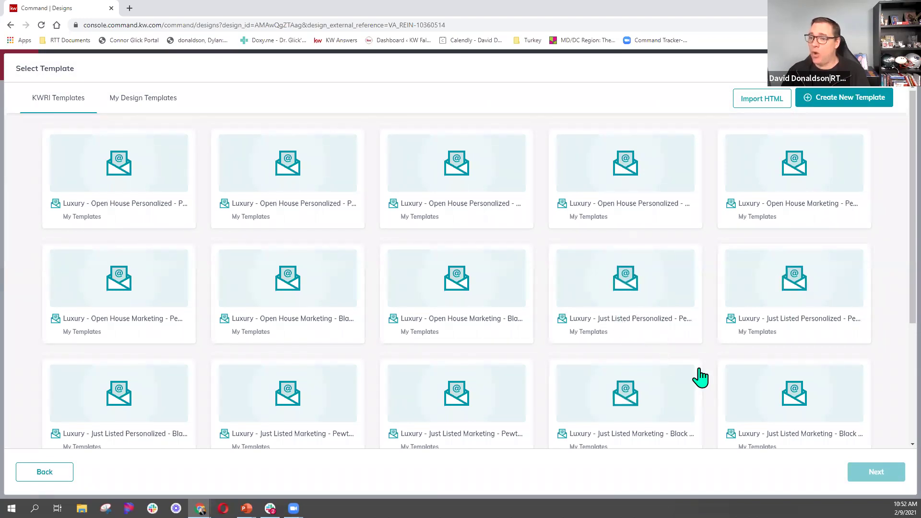
{"action": "scroll", "coordinate": [700, 378], "scroll_direction": "down", "scroll_amount": 4}
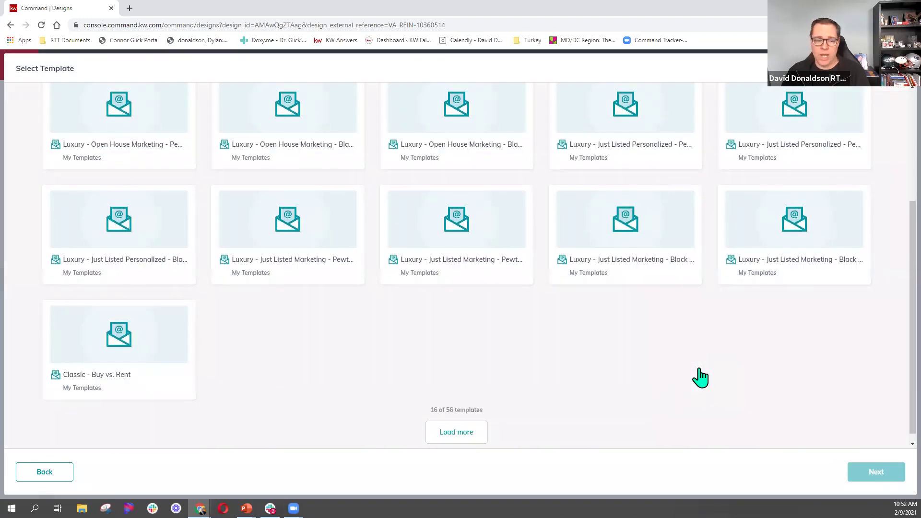
{"action": "scroll", "coordinate": [566, 382], "scroll_direction": "up", "scroll_amount": 3}
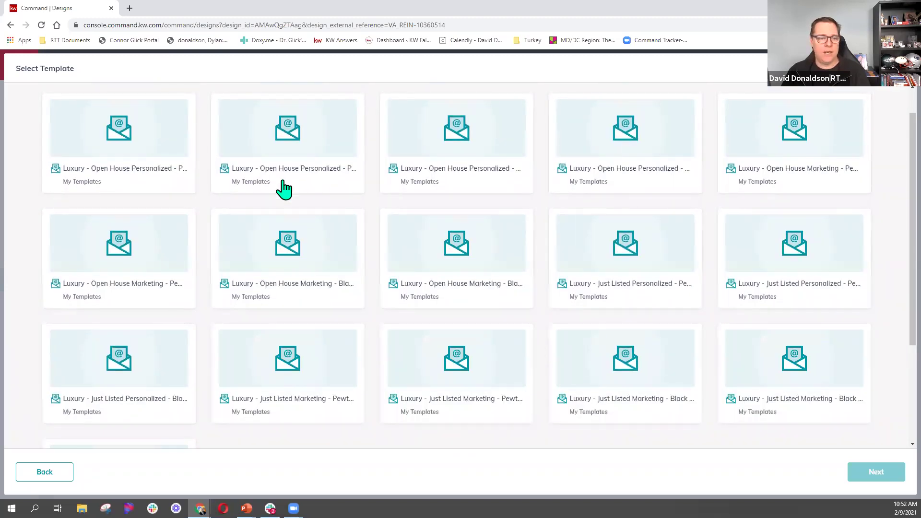
{"action": "scroll", "coordinate": [310, 273], "scroll_direction": "down", "scroll_amount": 2}
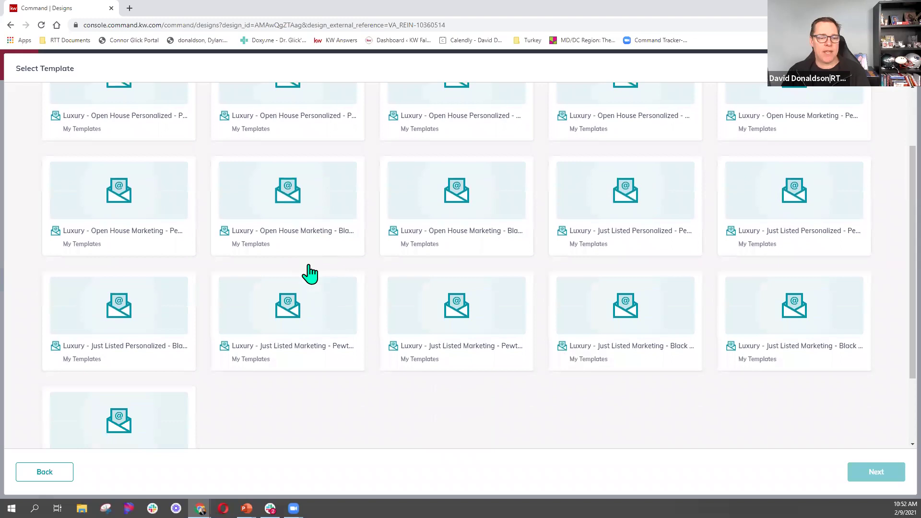
{"action": "scroll", "coordinate": [526, 346], "scroll_direction": "down", "scroll_amount": 2}
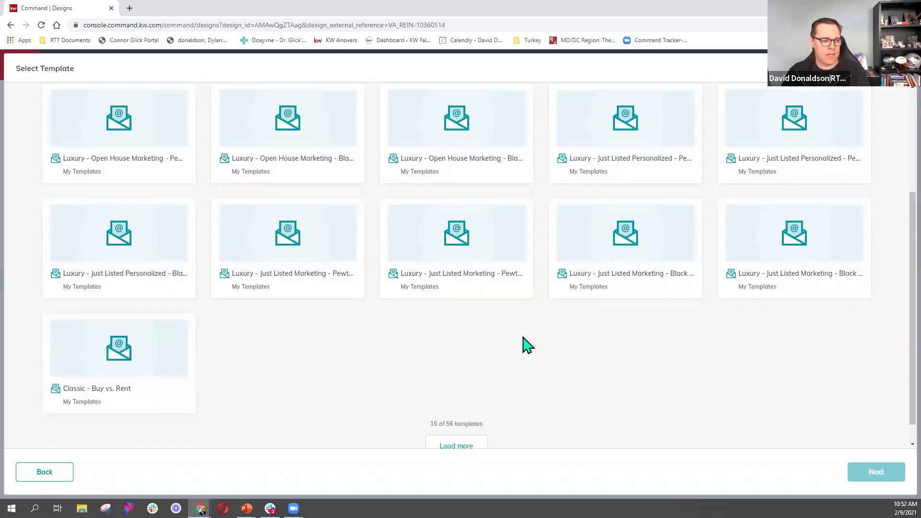
{"action": "left_click", "coordinate": [458, 422]}
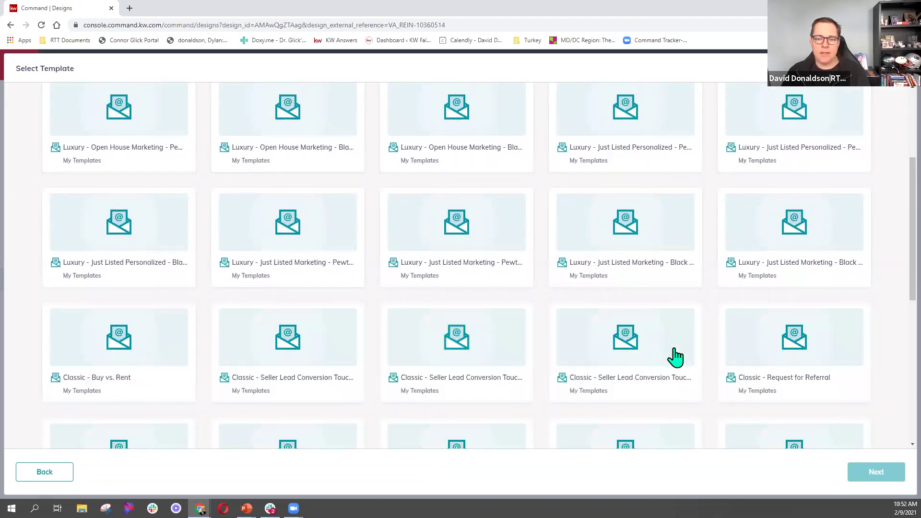
{"action": "scroll", "coordinate": [692, 305], "scroll_direction": "down", "scroll_amount": 5}
{"action": "scroll", "coordinate": [693, 304], "scroll_direction": "down", "scroll_amount": 1}
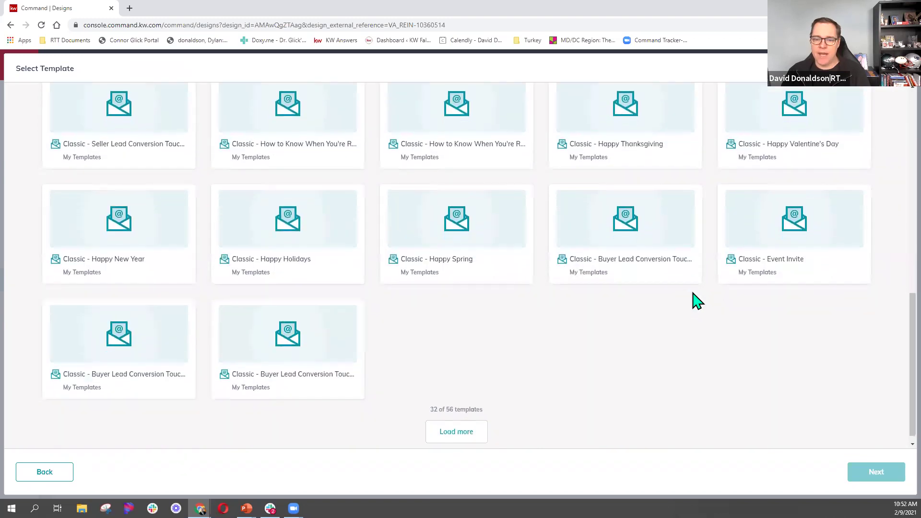
{"action": "left_click", "coordinate": [798, 261]}
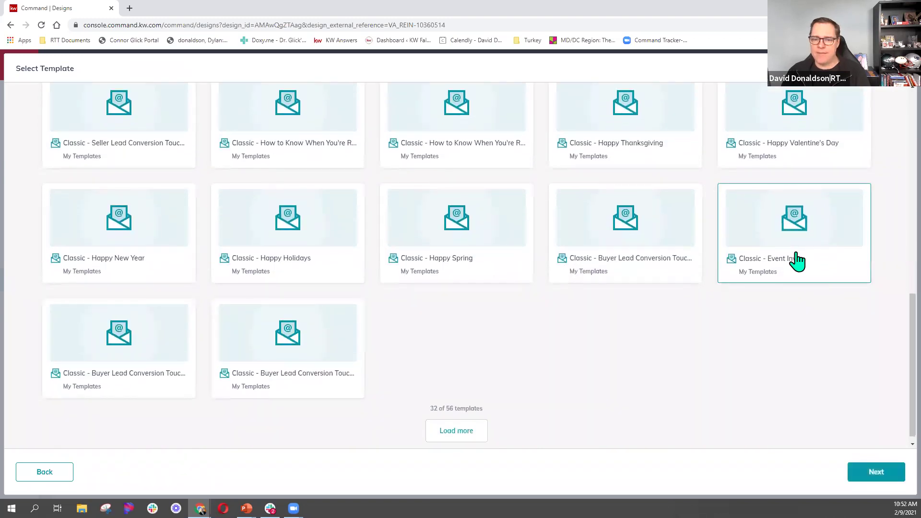
{"action": "left_click", "coordinate": [885, 472]}
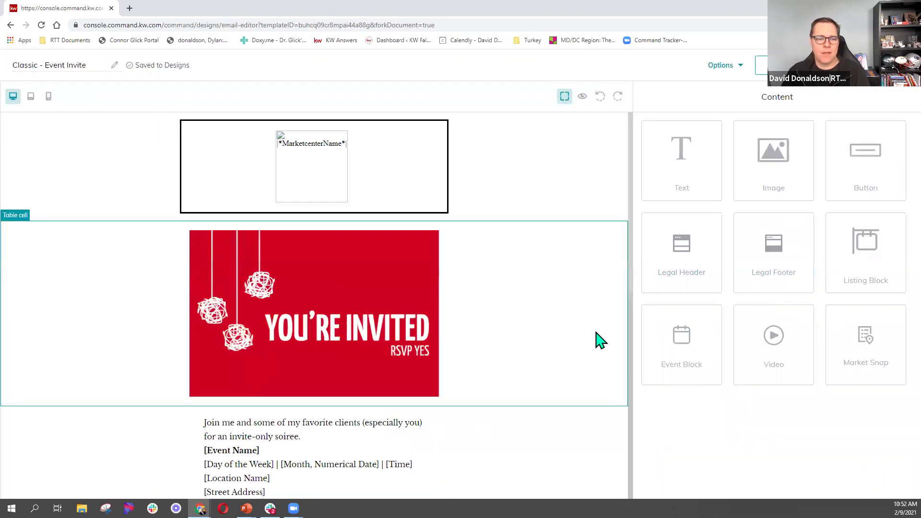
Drop a Video block below the RSVP event text and select the new block.
{"action": "scroll", "coordinate": [530, 333], "scroll_direction": "down", "scroll_amount": 3}
{"action": "scroll", "coordinate": [532, 333], "scroll_direction": "up", "scroll_amount": 2}
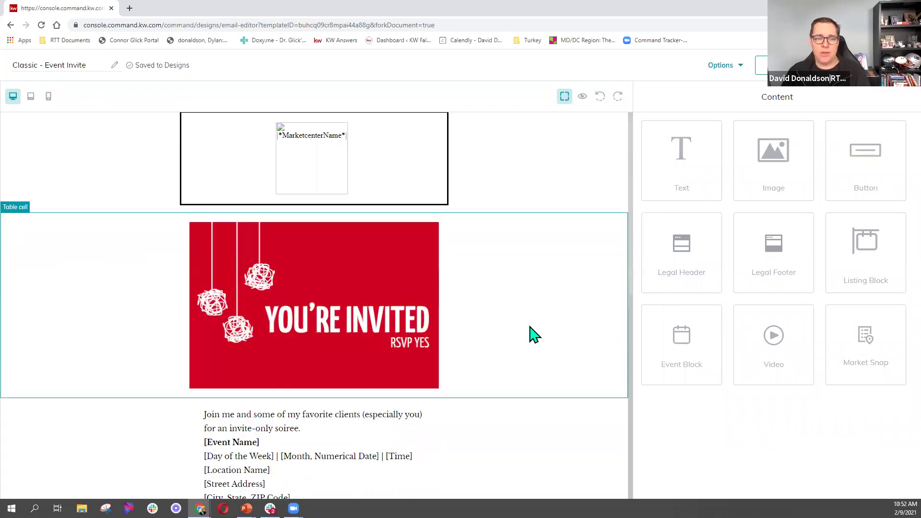
{"action": "scroll", "coordinate": [533, 334], "scroll_direction": "down", "scroll_amount": 1}
{"action": "scroll", "coordinate": [532, 333], "scroll_direction": "down", "scroll_amount": 1}
{"action": "scroll", "coordinate": [531, 333], "scroll_direction": "up", "scroll_amount": 2}
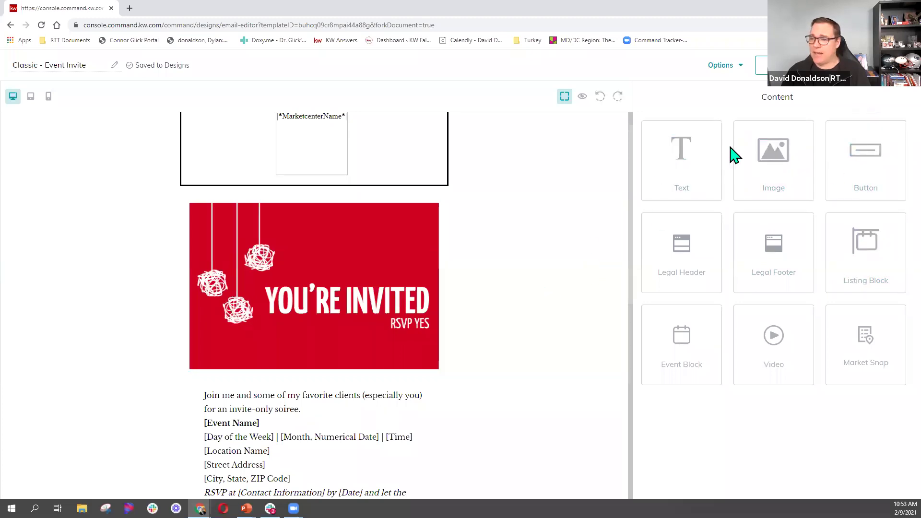
{"action": "scroll", "coordinate": [545, 321], "scroll_direction": "down", "scroll_amount": 5}
{"action": "scroll", "coordinate": [547, 323], "scroll_direction": "down", "scroll_amount": 4}
{"action": "scroll", "coordinate": [545, 323], "scroll_direction": "up", "scroll_amount": 9}
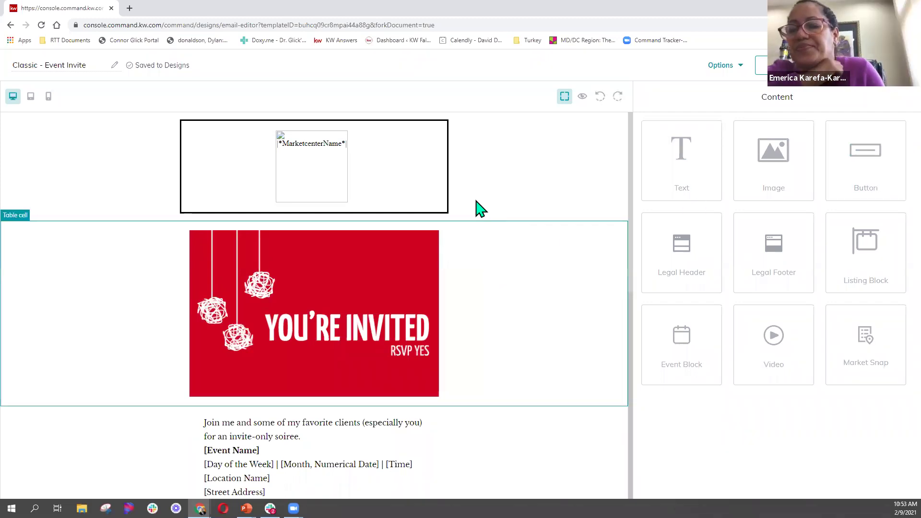
{"action": "scroll", "coordinate": [383, 346], "scroll_direction": "down", "scroll_amount": 4}
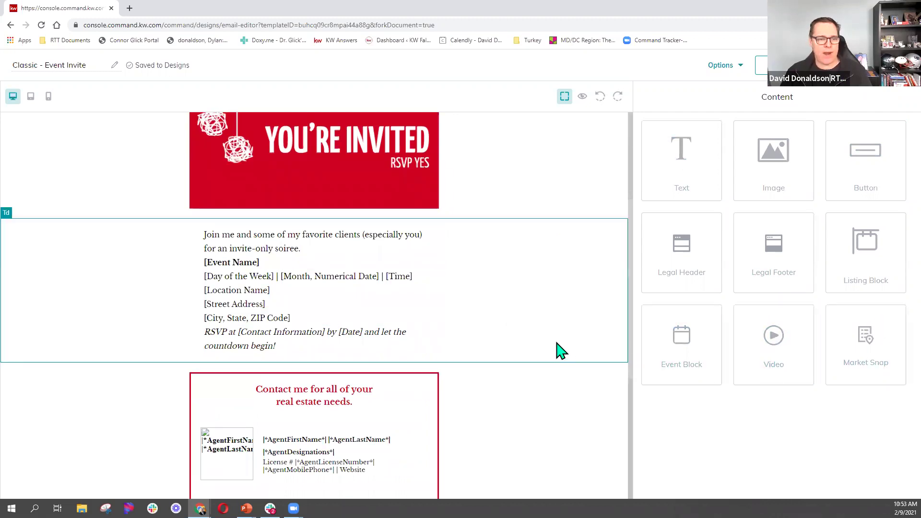
{"action": "left_click_drag", "start_coordinate": [776, 350], "coordinate": [498, 354]}
{"action": "scroll", "coordinate": [497, 354], "scroll_direction": "down", "scroll_amount": 8}
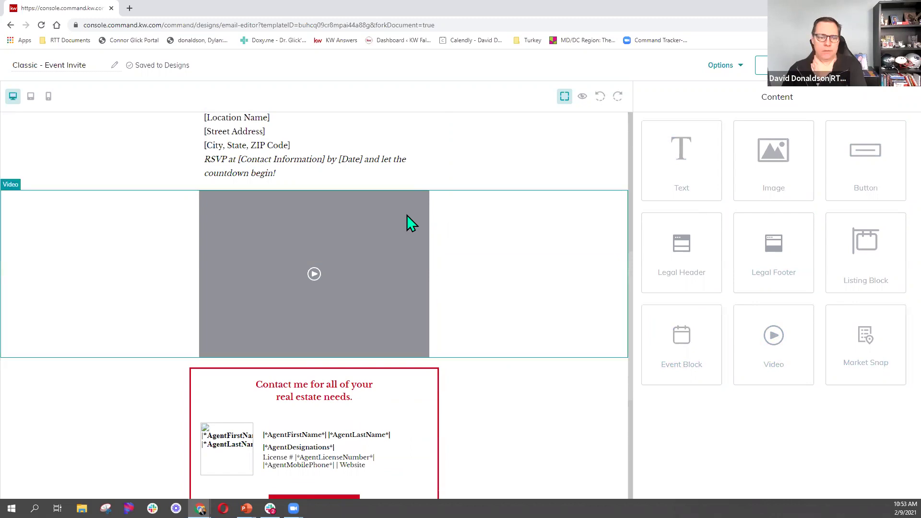
{"action": "left_click", "coordinate": [316, 277]}
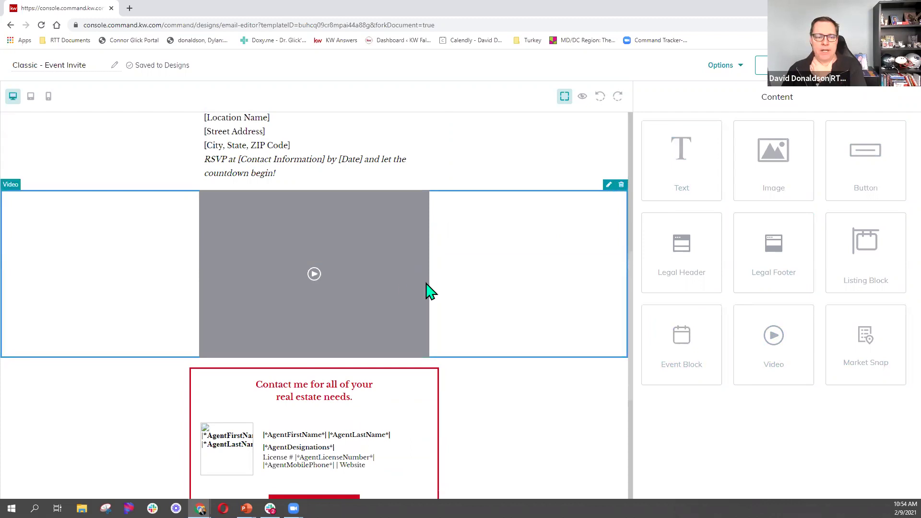
{"action": "left_click", "coordinate": [610, 186]}
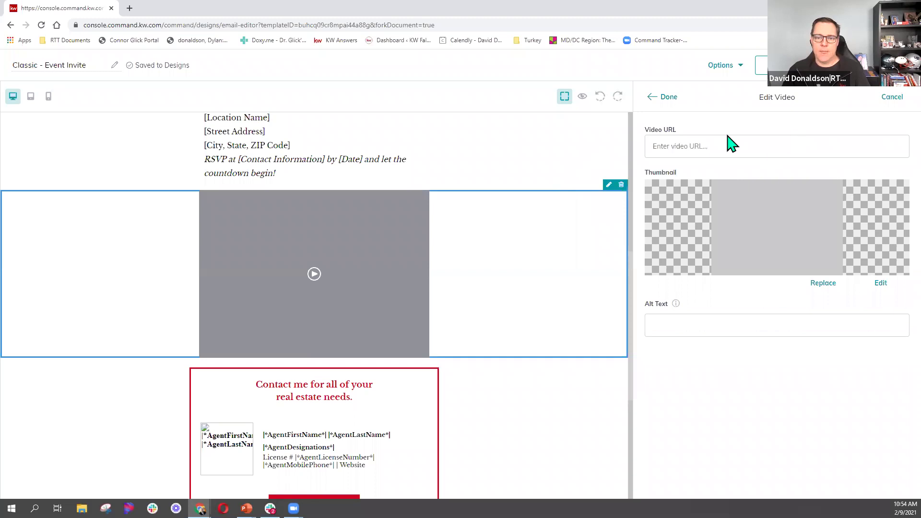
{"action": "left_click", "coordinate": [717, 146]}
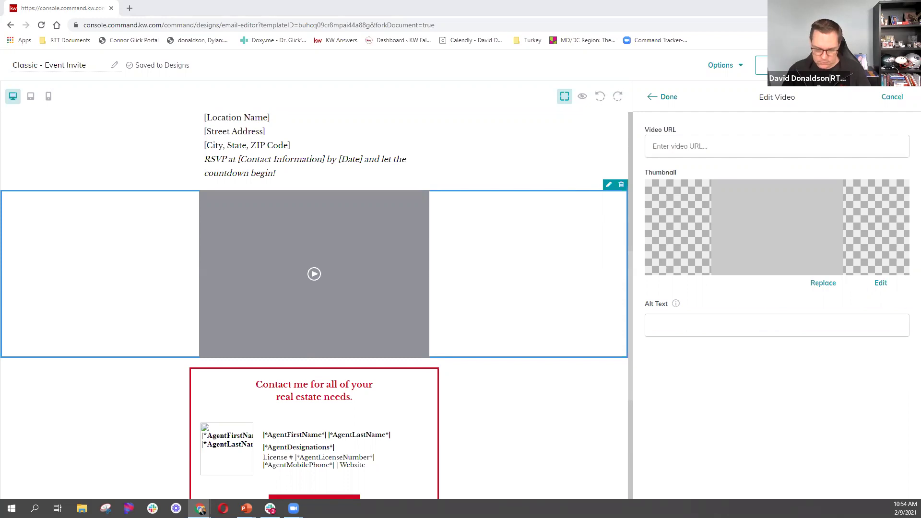
{"action": "left_click", "coordinate": [893, 351]}
{"action": "left_click", "coordinate": [784, 149]}
{"action": "type", "text": "https://youtu.be/Tl5HWry0K0k"}
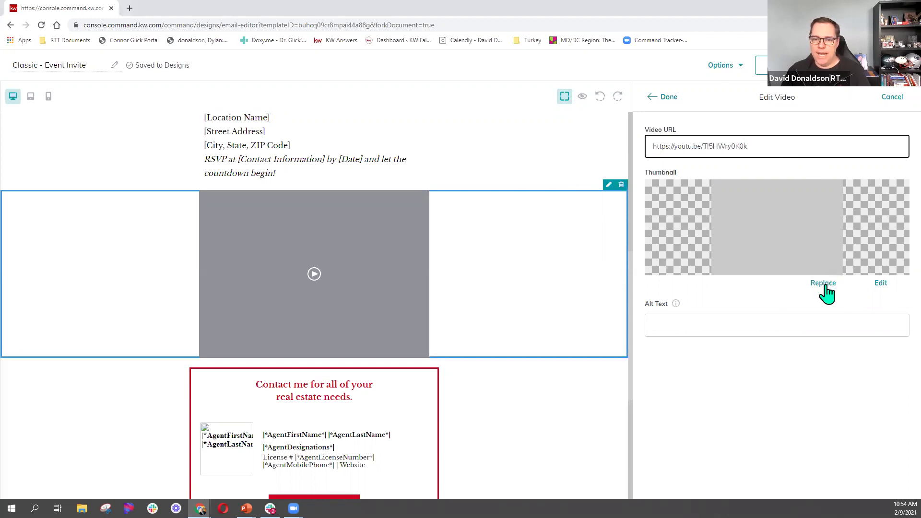
{"action": "left_click", "coordinate": [789, 250]}
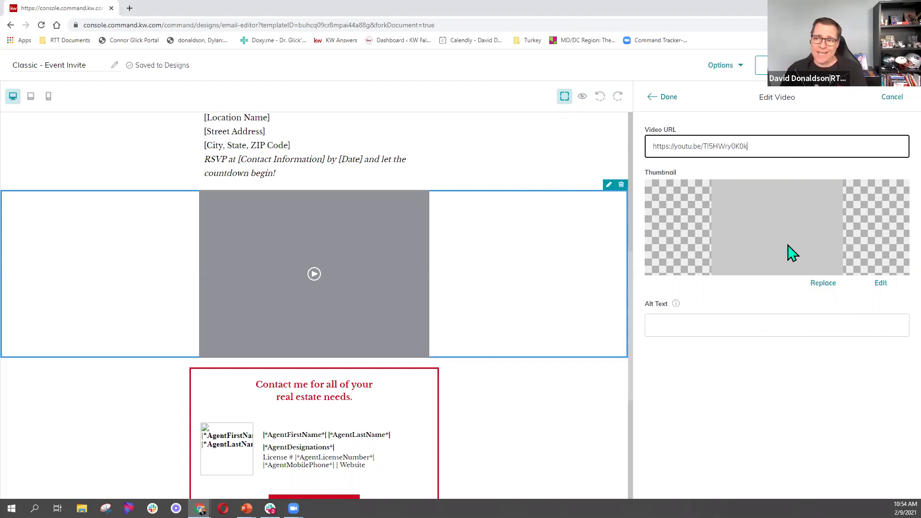
Start replacing the video thumbnail, trying the Desktop > RTT upload, listing images and saved library.
{"action": "left_click", "coordinate": [823, 284]}
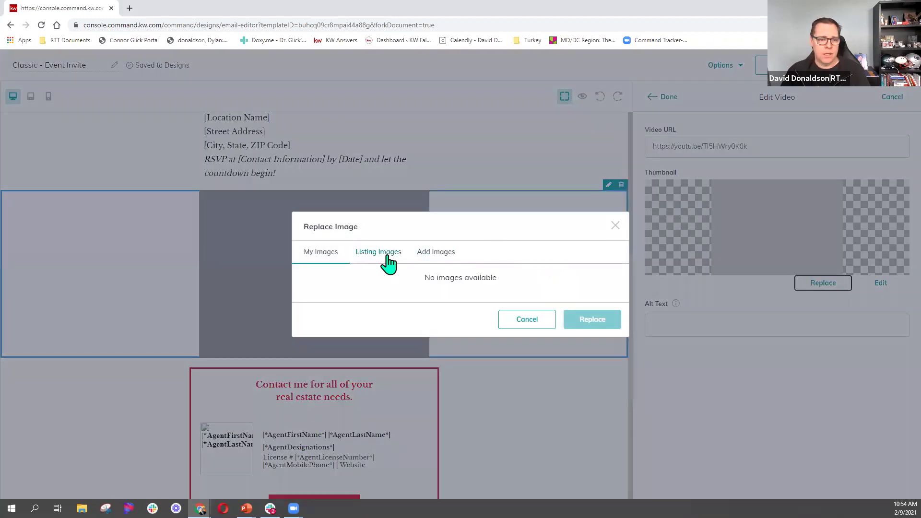
{"action": "left_click", "coordinate": [430, 264]}
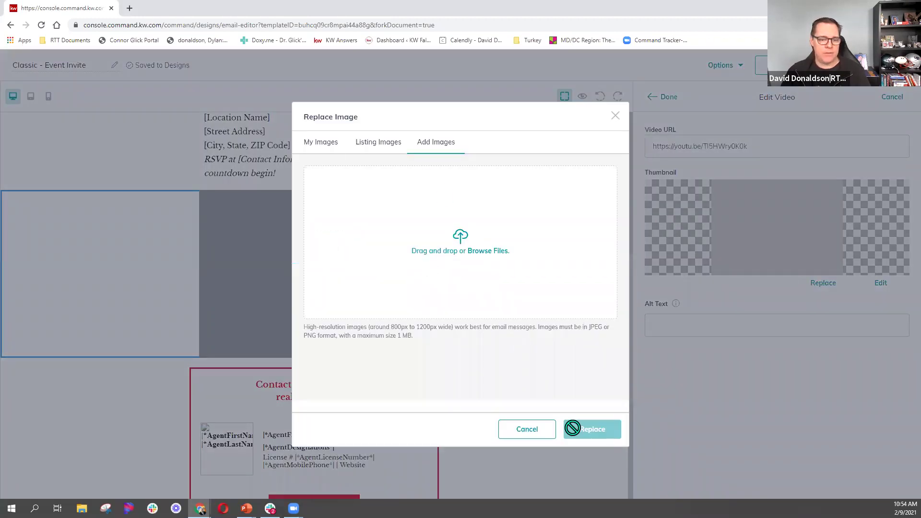
{"action": "left_click", "coordinate": [468, 249]}
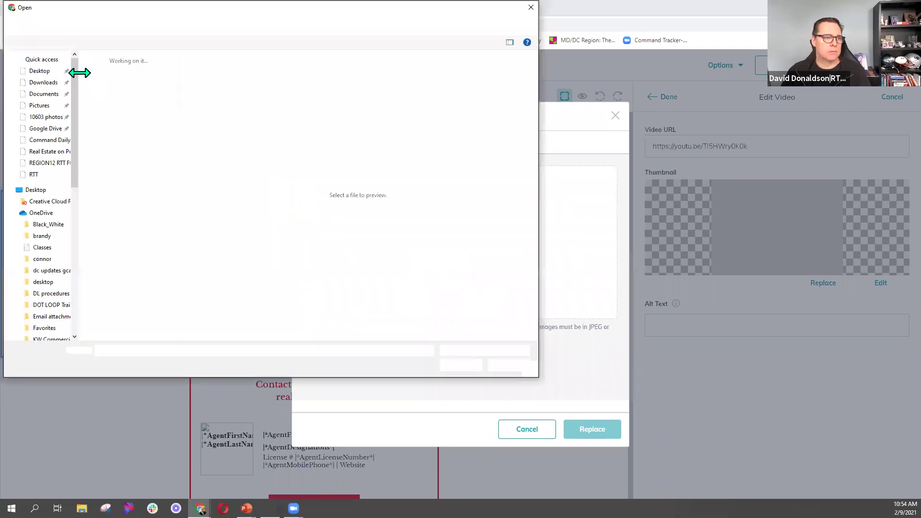
{"action": "left_click", "coordinate": [42, 175]}
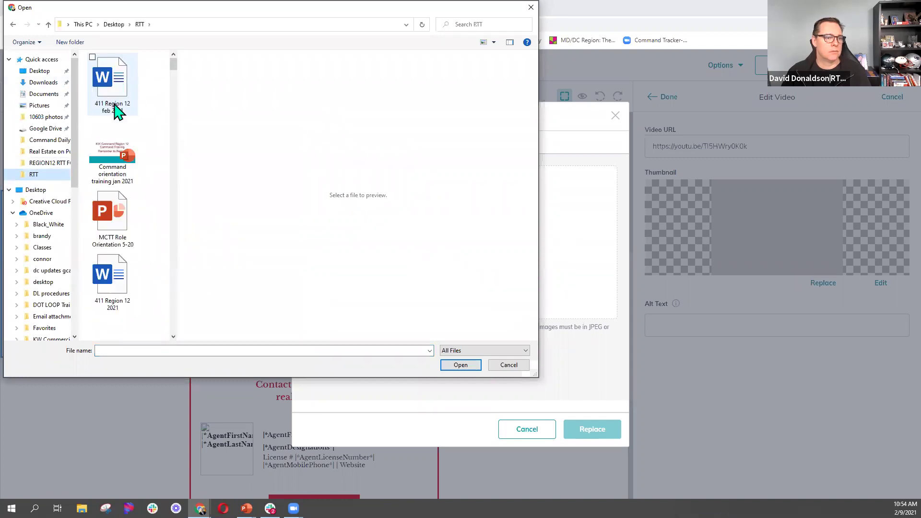
{"action": "left_click", "coordinate": [117, 173]}
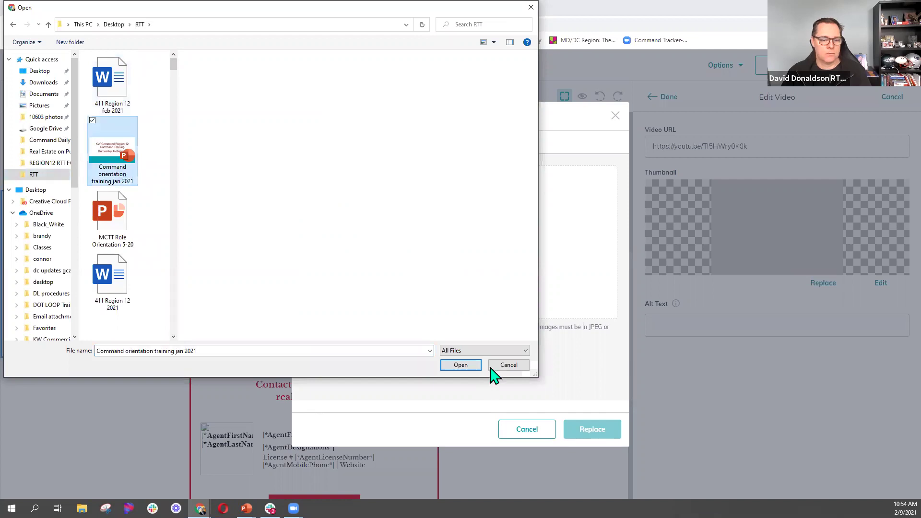
{"action": "left_click", "coordinate": [461, 365]}
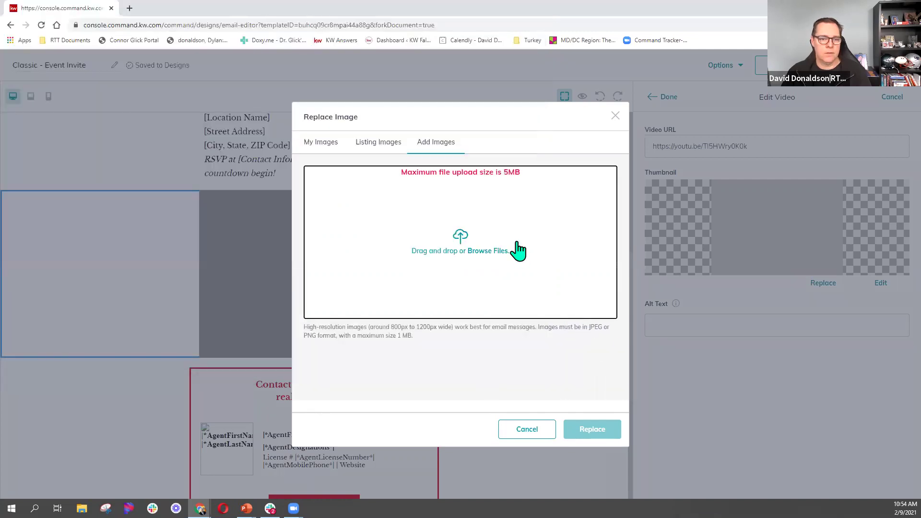
{"action": "left_click", "coordinate": [384, 147]}
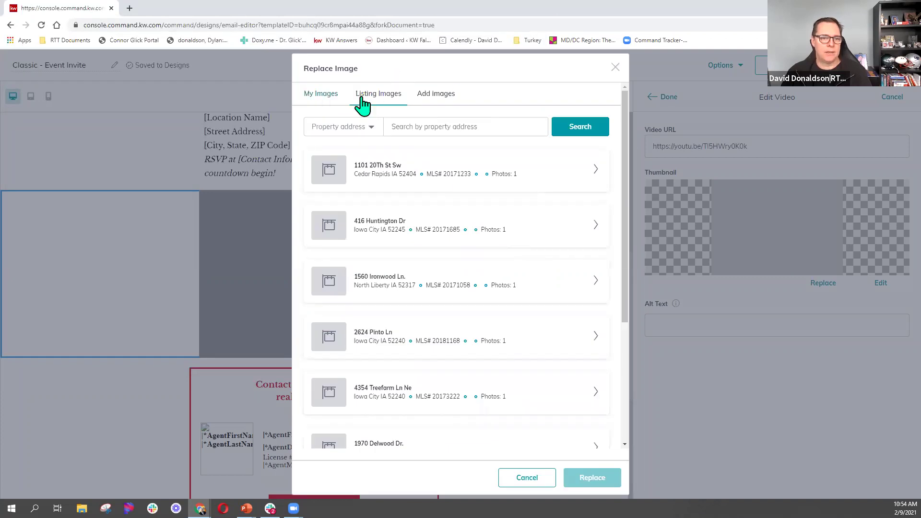
{"action": "left_click", "coordinate": [324, 97]}
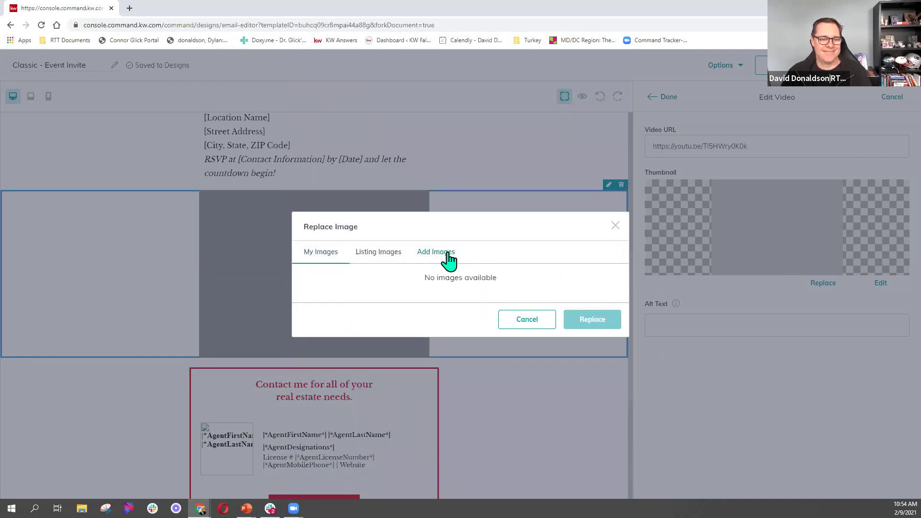
{"action": "left_click", "coordinate": [449, 254]}
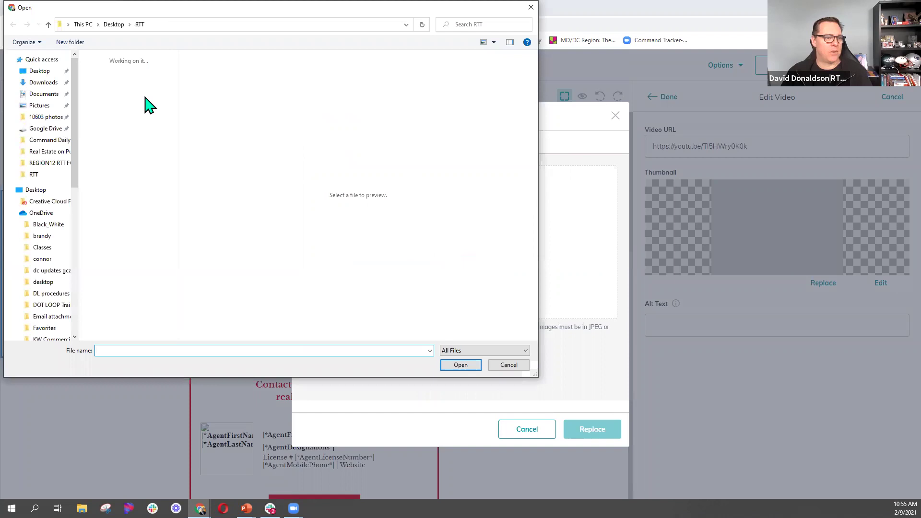
Upload the listhub KW house image and set it as the video's thumbnail.
{"action": "scroll", "coordinate": [164, 221], "scroll_direction": "down", "scroll_amount": 5}
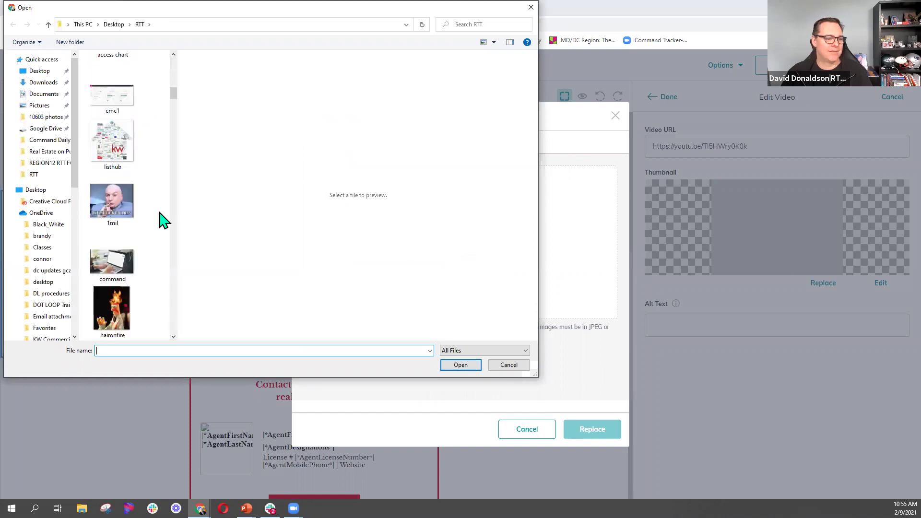
{"action": "left_click", "coordinate": [115, 170]}
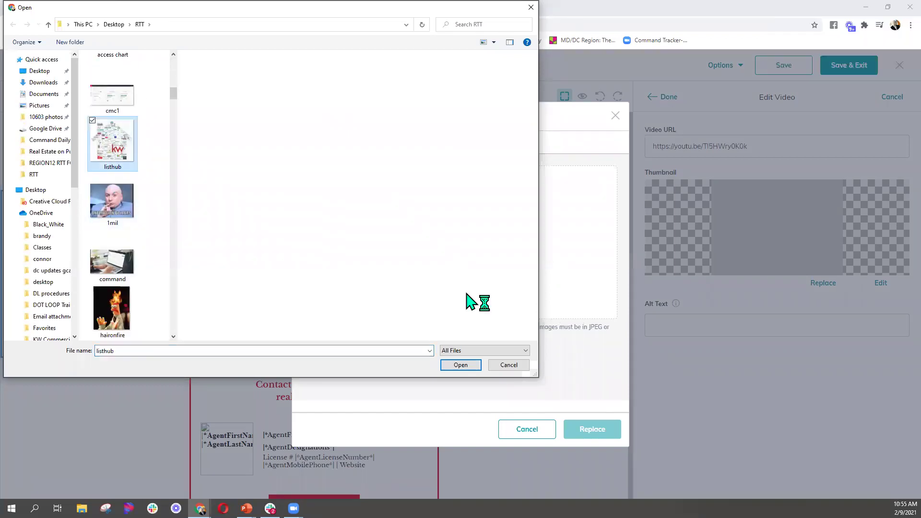
{"action": "left_click", "coordinate": [464, 366]}
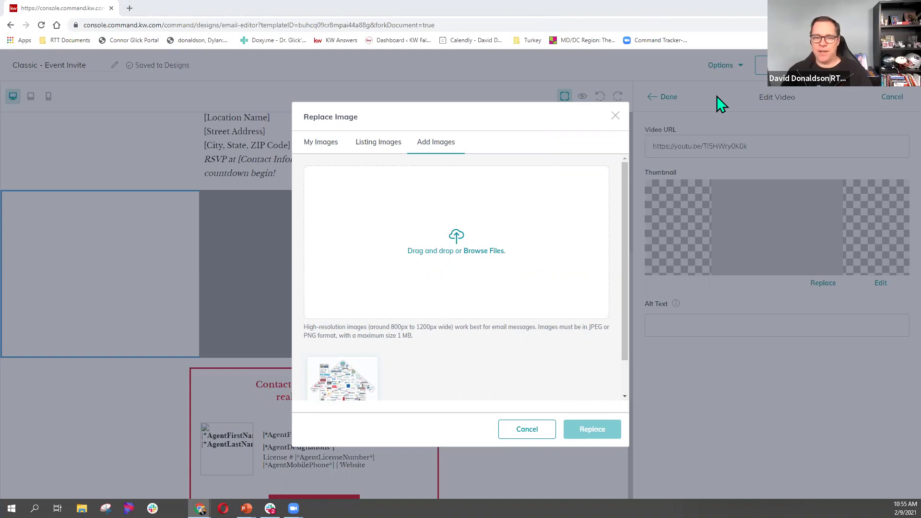
{"action": "left_click", "coordinate": [498, 238]}
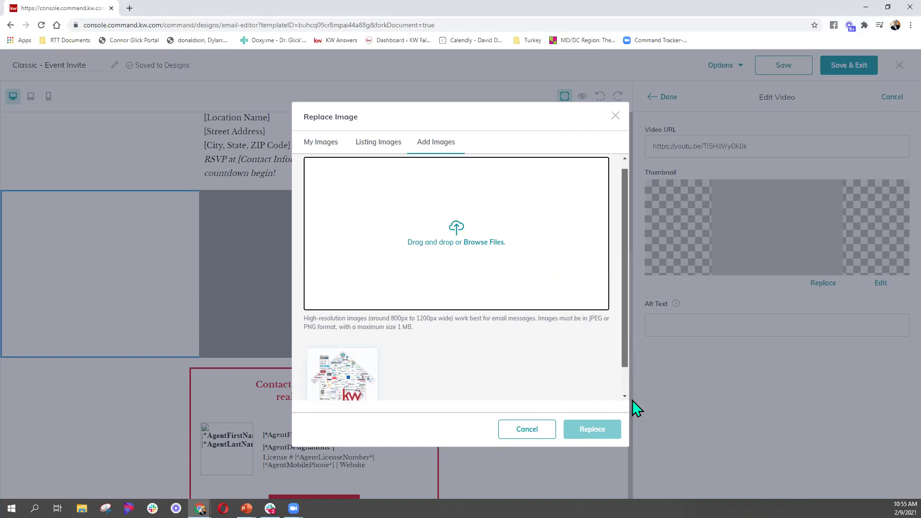
{"action": "scroll", "coordinate": [552, 389], "scroll_direction": "down", "scroll_amount": 1}
{"action": "left_click", "coordinate": [592, 432]}
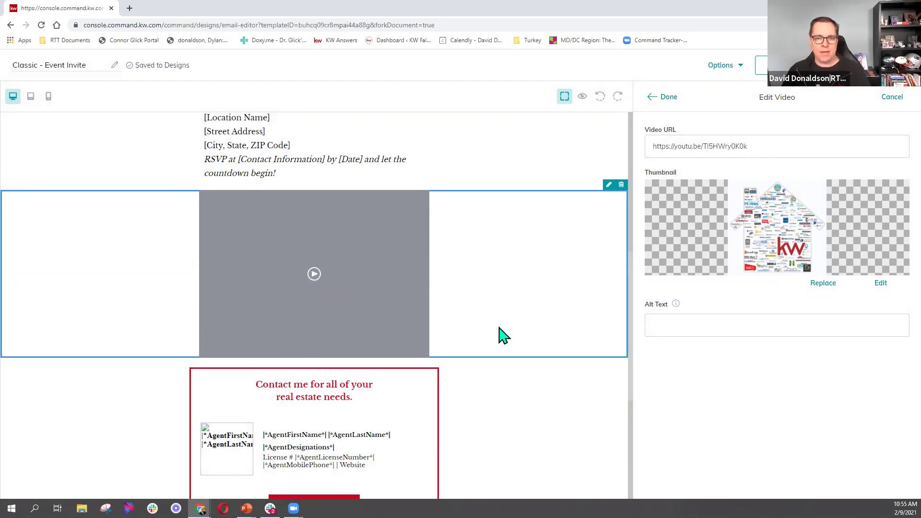
Preview the Event Invite email from Options and scroll through the desktop view.
{"action": "scroll", "coordinate": [440, 224], "scroll_direction": "up", "scroll_amount": 1}
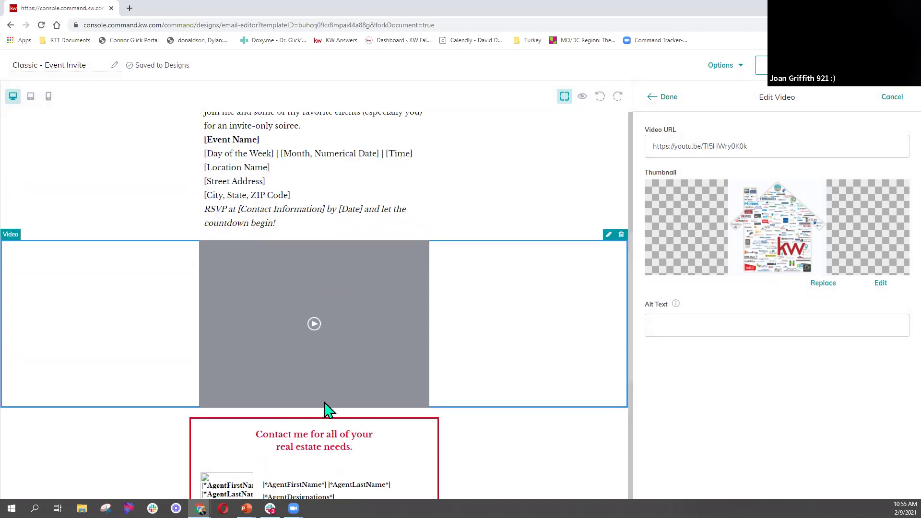
{"action": "scroll", "coordinate": [326, 410], "scroll_direction": "up", "scroll_amount": 5}
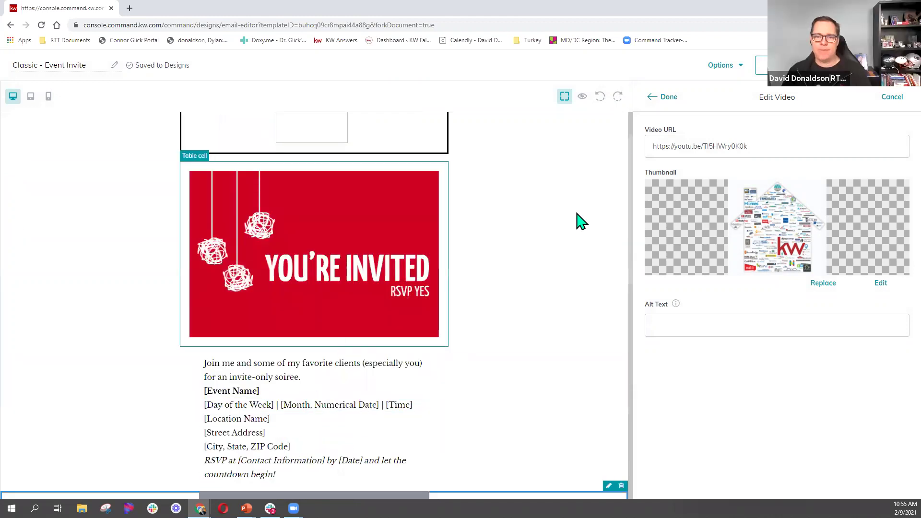
{"action": "left_click", "coordinate": [740, 67]}
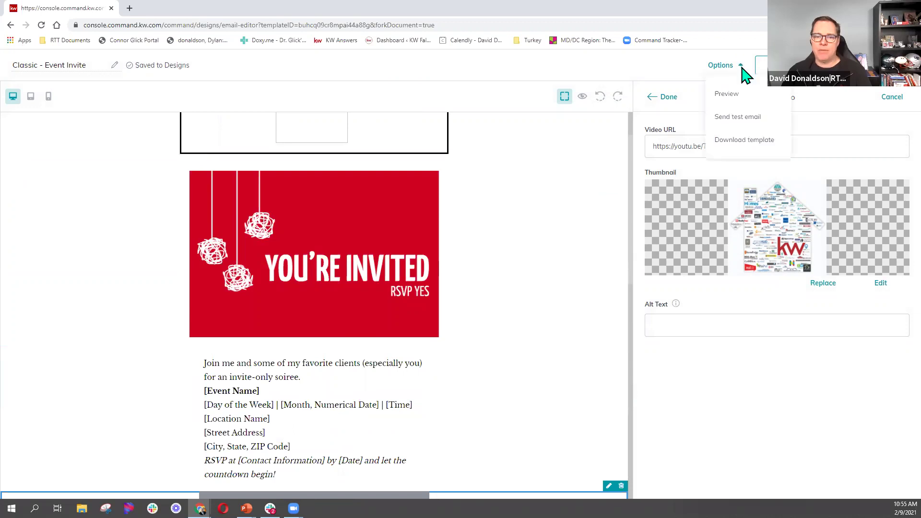
{"action": "left_click", "coordinate": [727, 94]}
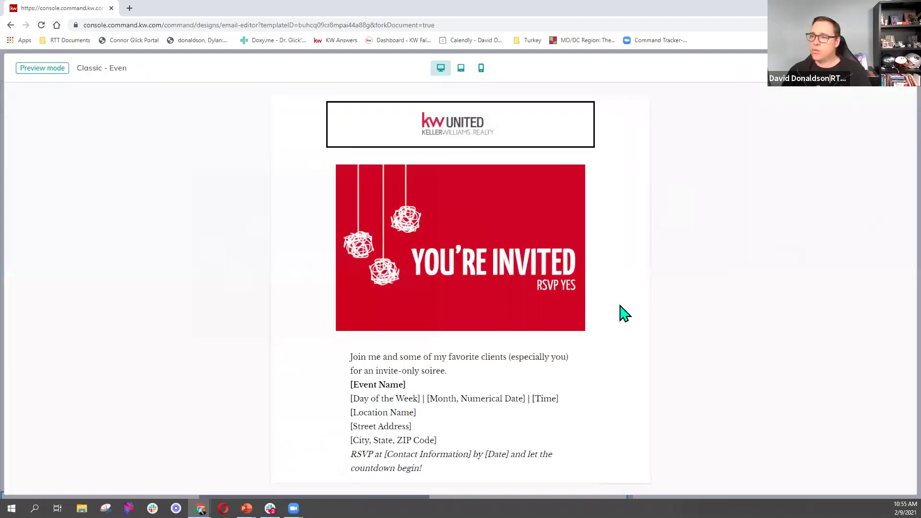
{"action": "scroll", "coordinate": [624, 313], "scroll_direction": "down", "scroll_amount": 5}
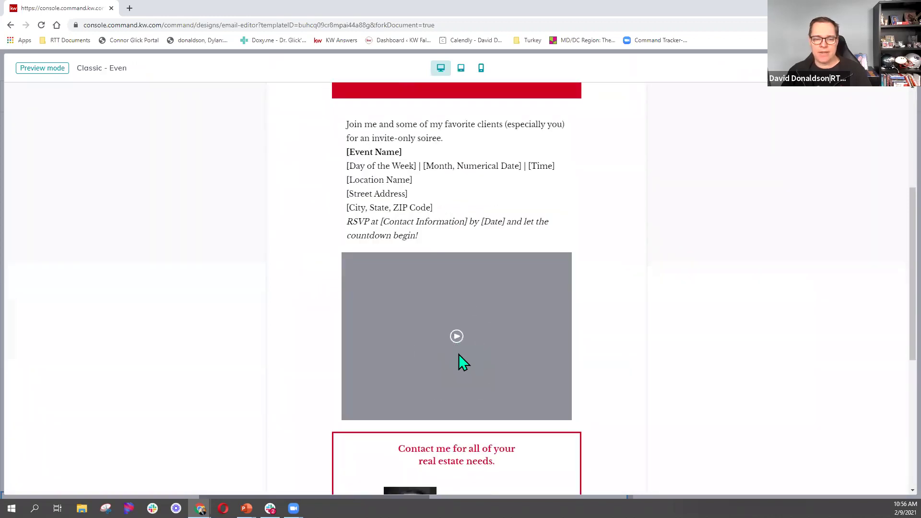
{"action": "scroll", "coordinate": [537, 290], "scroll_direction": "up", "scroll_amount": 5}
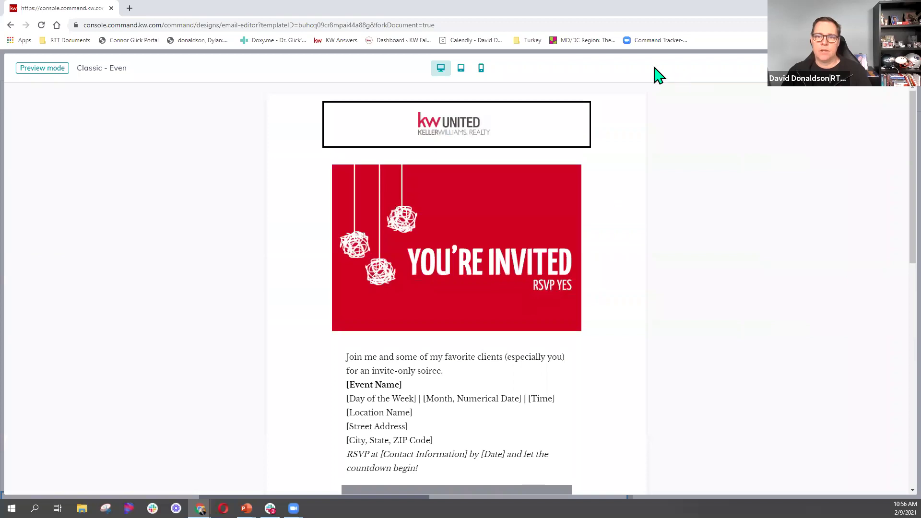
Check the tablet and phone layouts, then exit the preview back to the editor.
{"action": "left_click", "coordinate": [461, 72]}
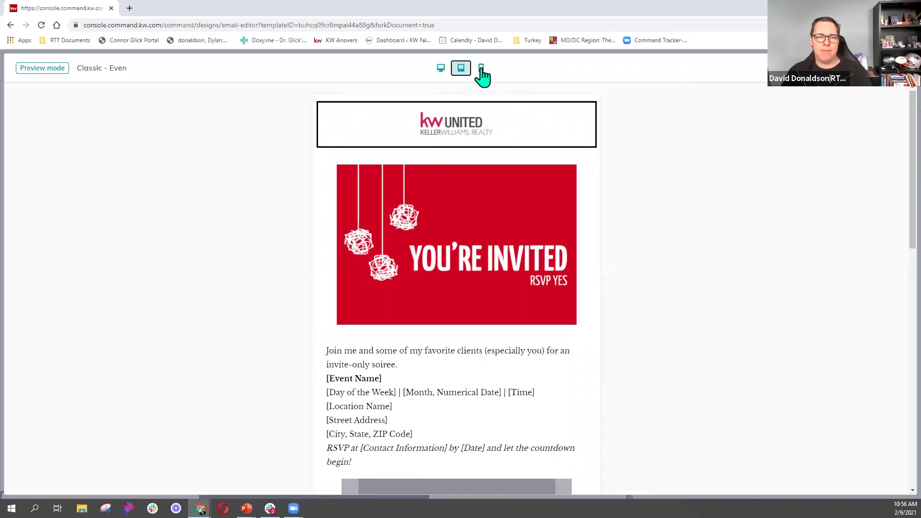
{"action": "left_click", "coordinate": [482, 70]}
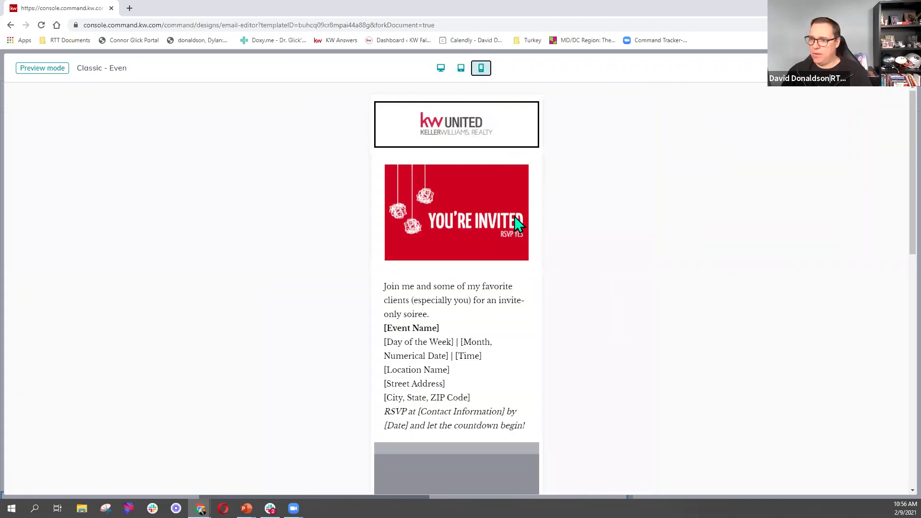
{"action": "scroll", "coordinate": [515, 220], "scroll_direction": "down", "scroll_amount": 2}
{"action": "scroll", "coordinate": [515, 218], "scroll_direction": "down", "scroll_amount": 3}
{"action": "scroll", "coordinate": [515, 218], "scroll_direction": "up", "scroll_amount": 3}
{"action": "scroll", "coordinate": [515, 218], "scroll_direction": "down", "scroll_amount": 8}
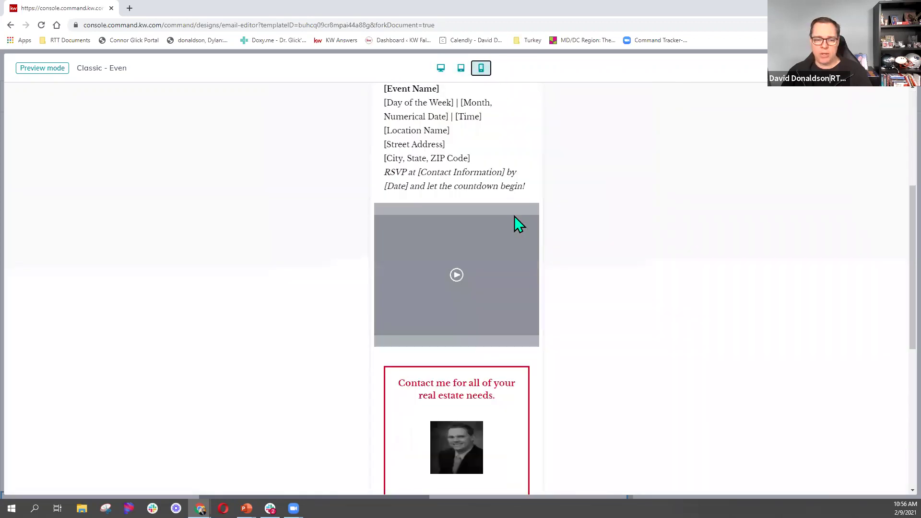
{"action": "scroll", "coordinate": [518, 223], "scroll_direction": "up", "scroll_amount": 10}
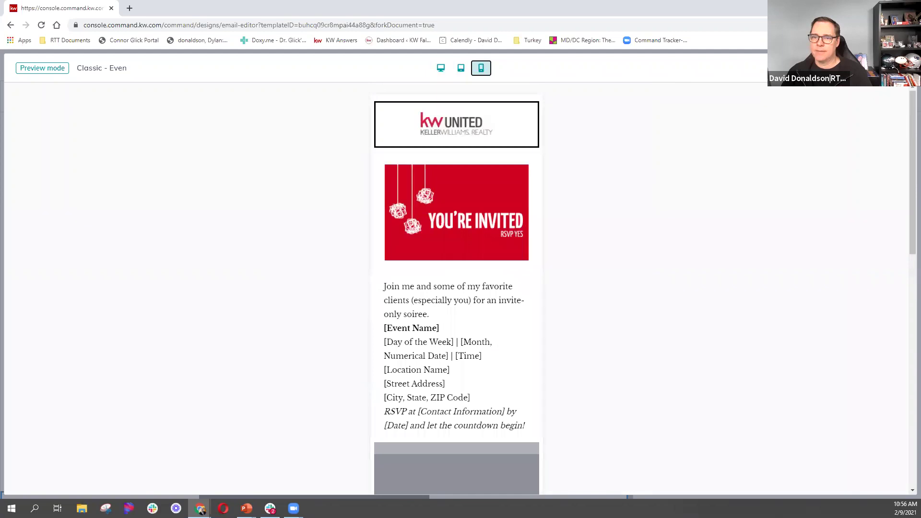
{"action": "key", "text": "Escape"}
Send a test email of the invite to the user's own autofilled e-mail address.
{"action": "left_click", "coordinate": [740, 69]}
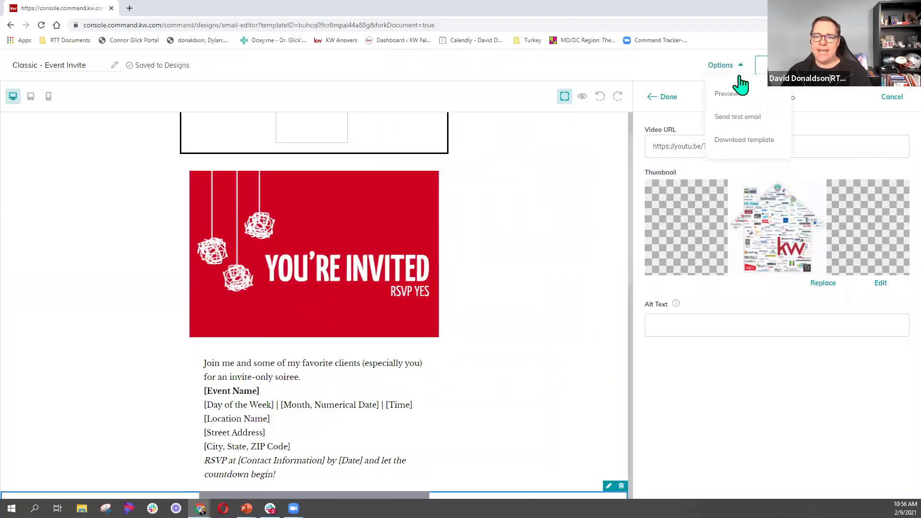
{"action": "left_click", "coordinate": [753, 119]}
{"action": "left_click", "coordinate": [439, 274]}
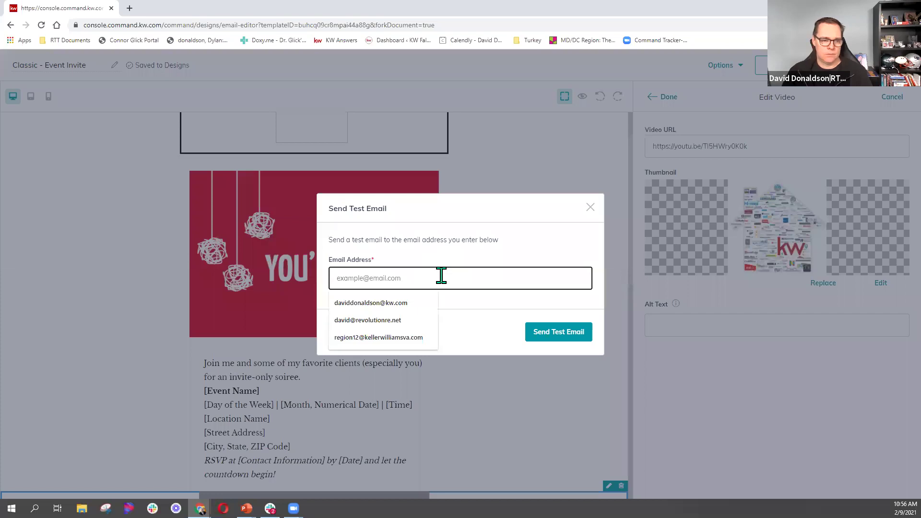
{"action": "left_click", "coordinate": [415, 300]}
{"action": "left_click", "coordinate": [569, 336]}
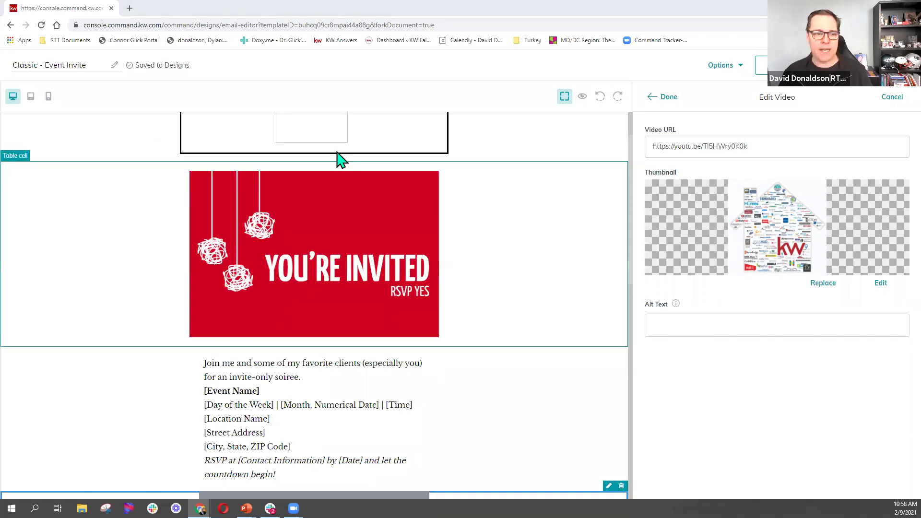
Send another test email to the user's own address, then switch to the Gmail window.
{"action": "scroll", "coordinate": [398, 235], "scroll_direction": "down", "scroll_amount": 4}
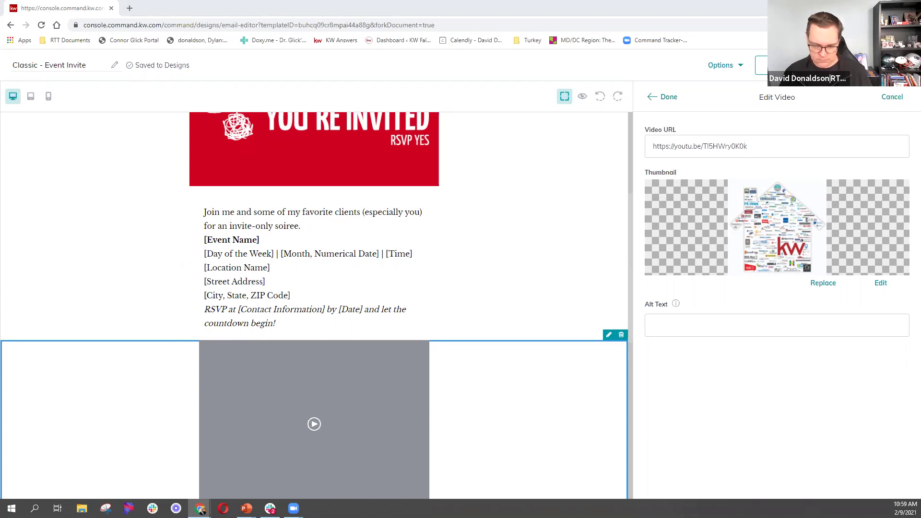
{"action": "left_click", "coordinate": [734, 66]}
{"action": "left_click", "coordinate": [729, 117]}
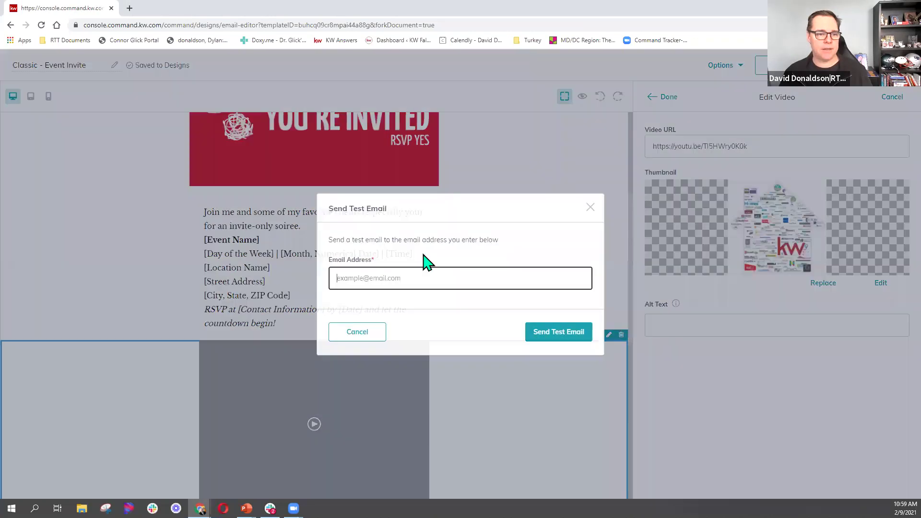
{"action": "left_click", "coordinate": [402, 281]}
{"action": "left_click", "coordinate": [404, 304]}
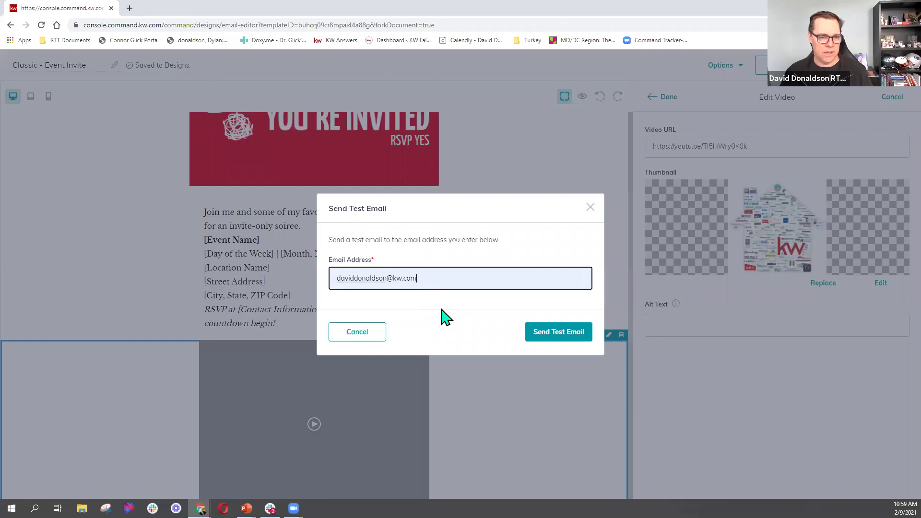
{"action": "left_click", "coordinate": [547, 334]}
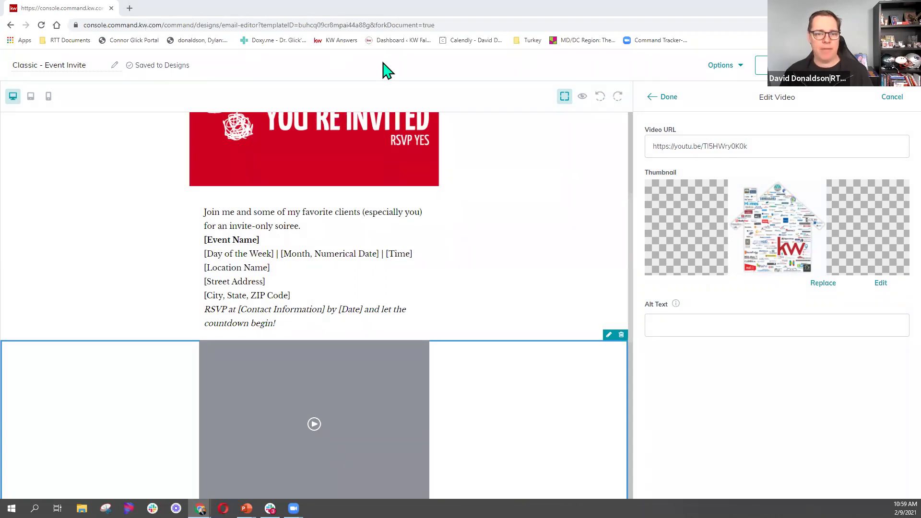
{"action": "key", "text": "alt+Tab"}
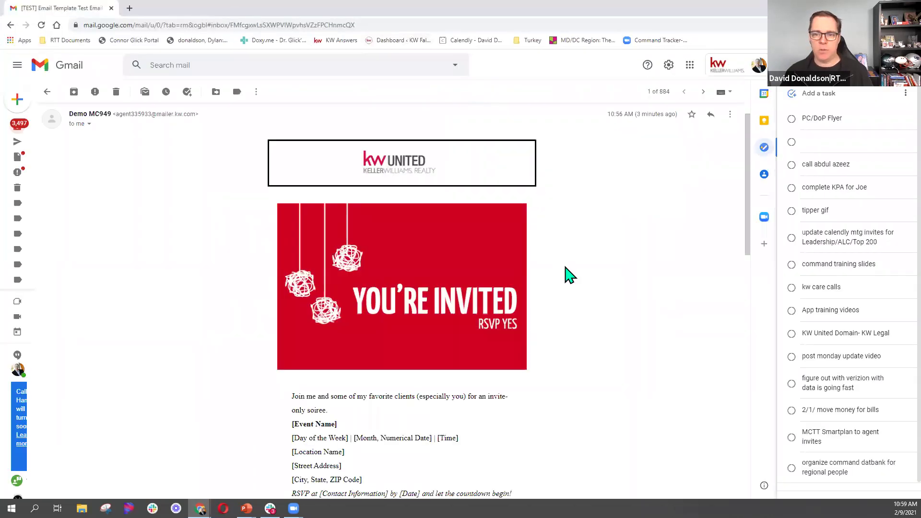
{"action": "scroll", "coordinate": [569, 275], "scroll_direction": "down", "scroll_amount": 1}
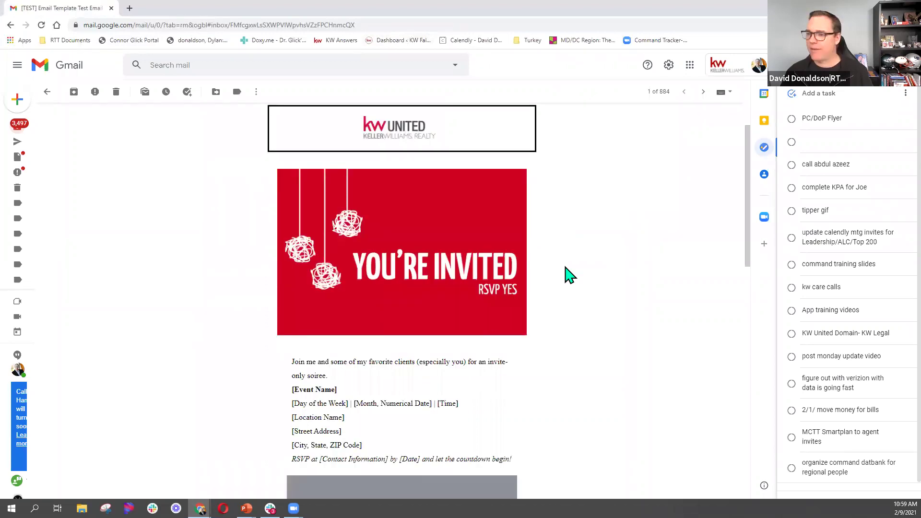
{"action": "scroll", "coordinate": [569, 276], "scroll_direction": "down", "scroll_amount": 1}
{"action": "scroll", "coordinate": [569, 276], "scroll_direction": "down", "scroll_amount": 2}
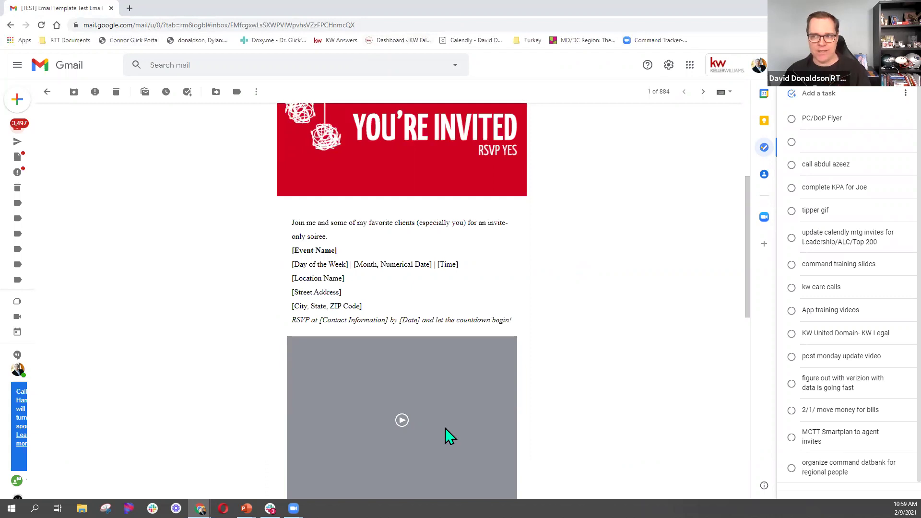
{"action": "scroll", "coordinate": [444, 427], "scroll_direction": "down", "scroll_amount": 3}
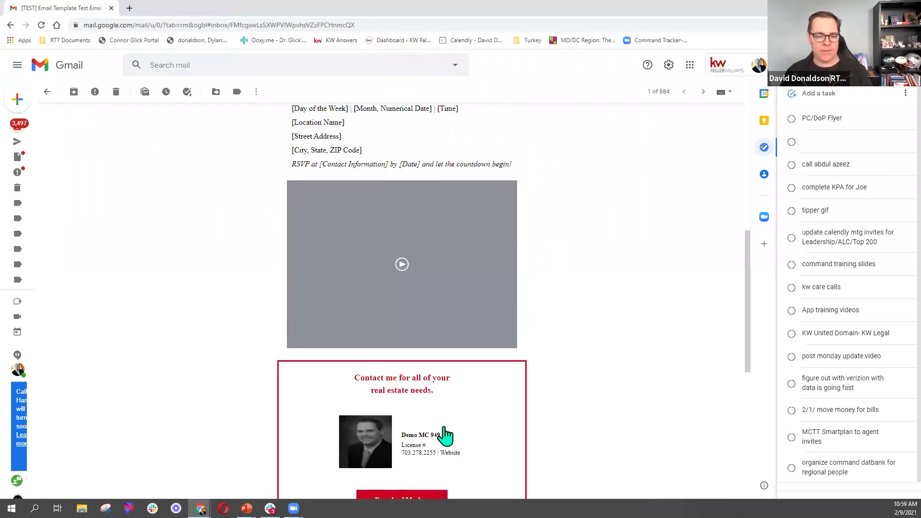
{"action": "scroll", "coordinate": [445, 430], "scroll_direction": "down", "scroll_amount": 4}
{"action": "scroll", "coordinate": [445, 428], "scroll_direction": "up", "scroll_amount": 7}
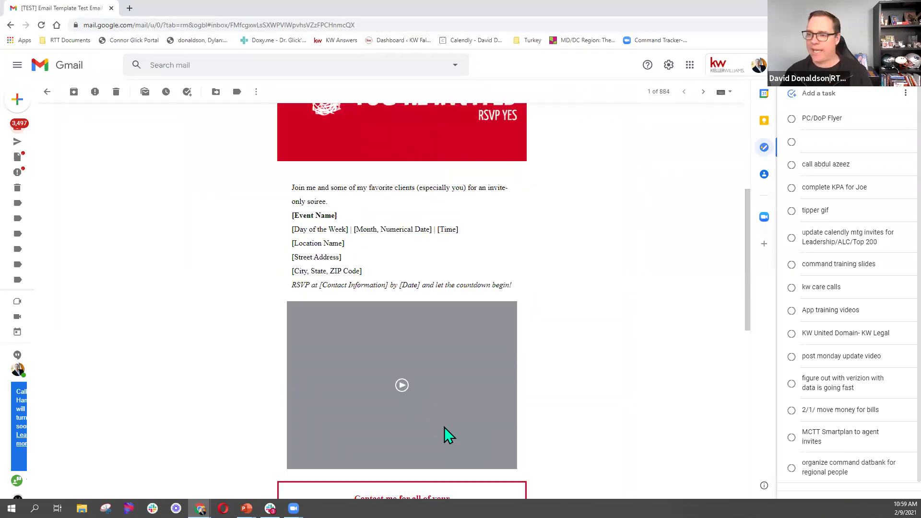
{"action": "scroll", "coordinate": [444, 427], "scroll_direction": "up", "scroll_amount": 5}
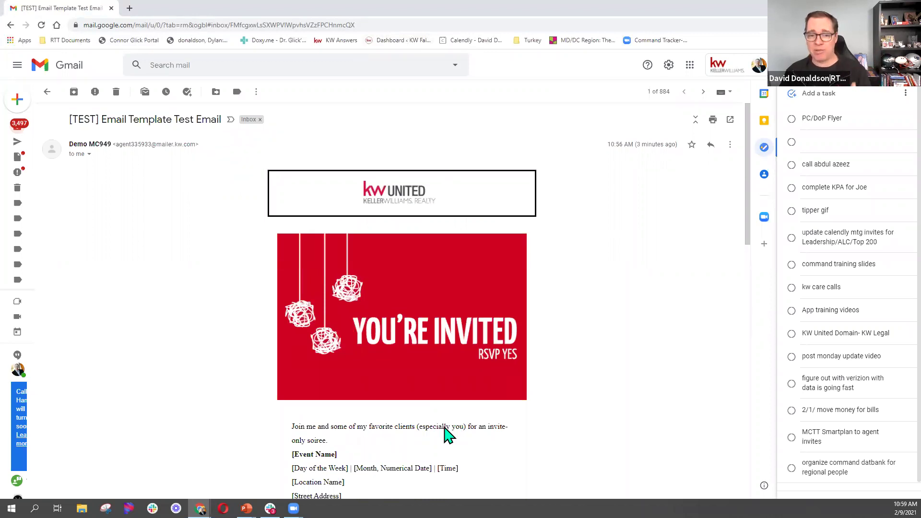
{"action": "scroll", "coordinate": [445, 427], "scroll_direction": "down", "scroll_amount": 7}
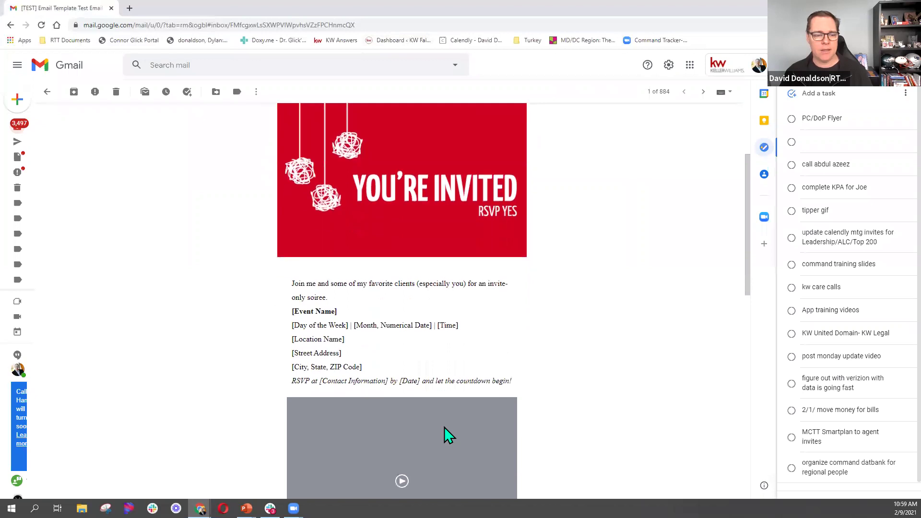
{"action": "scroll", "coordinate": [444, 427], "scroll_direction": "up", "scroll_amount": 7}
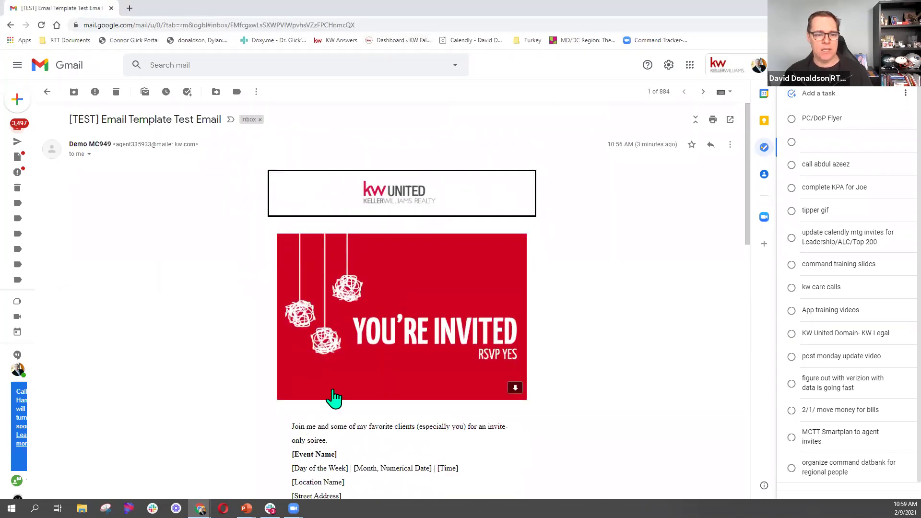
{"action": "scroll", "coordinate": [333, 397], "scroll_direction": "down", "scroll_amount": 4}
{"action": "scroll", "coordinate": [333, 397], "scroll_direction": "down", "scroll_amount": 7}
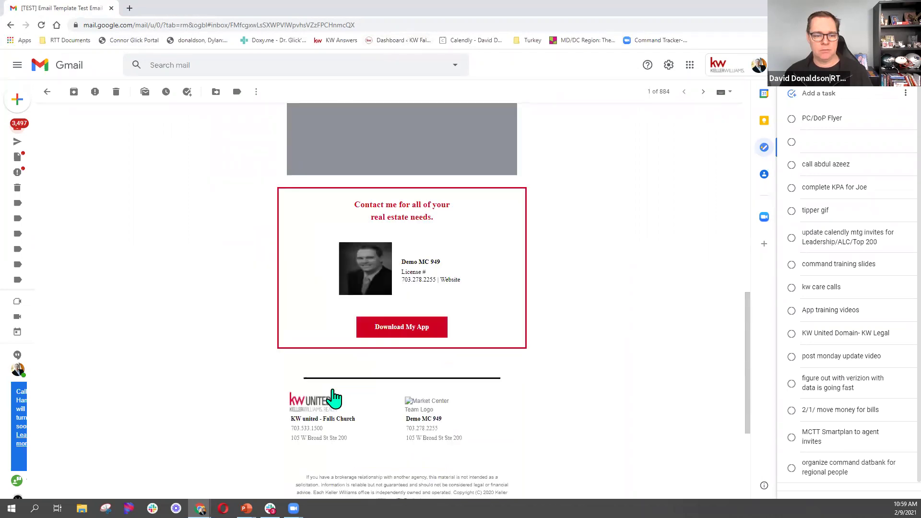
{"action": "scroll", "coordinate": [329, 397], "scroll_direction": "up", "scroll_amount": 11}
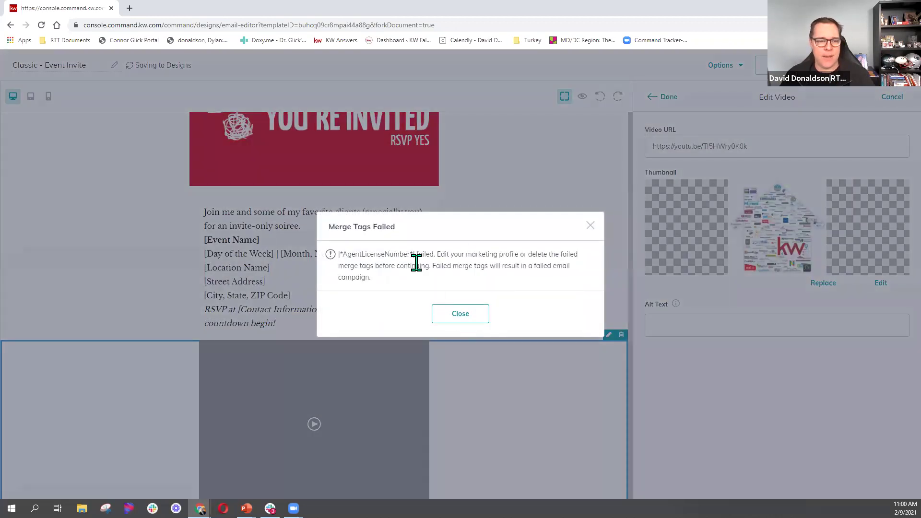
Close the Merge Tags Failed warning about the AgentLicenseNumber tag.
{"action": "left_click", "coordinate": [416, 262]}
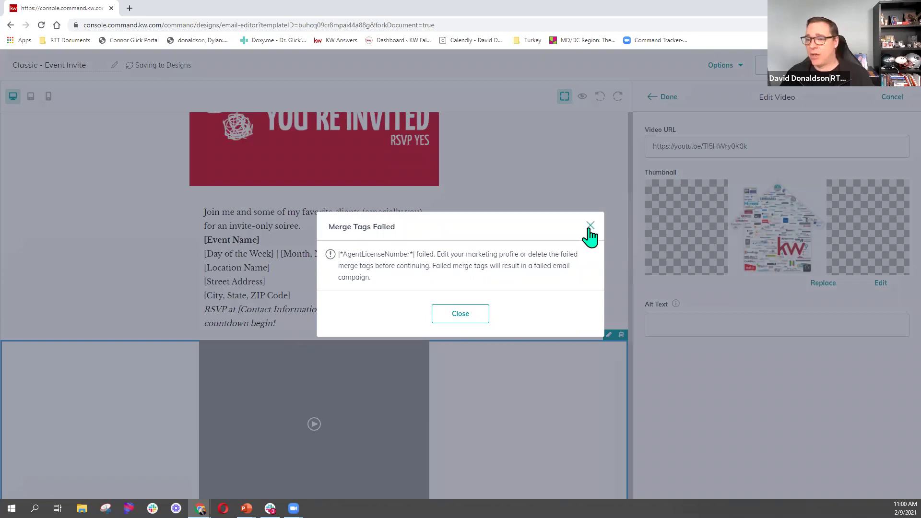
{"action": "left_click", "coordinate": [590, 227]}
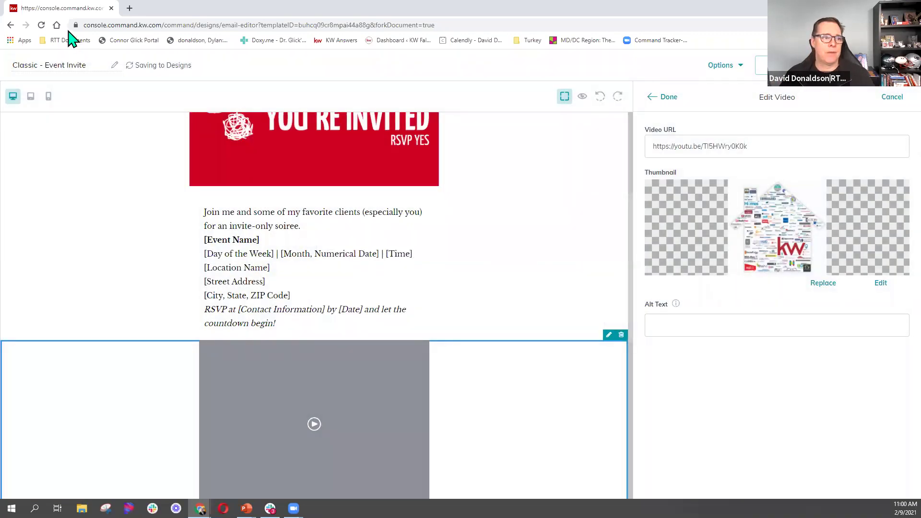
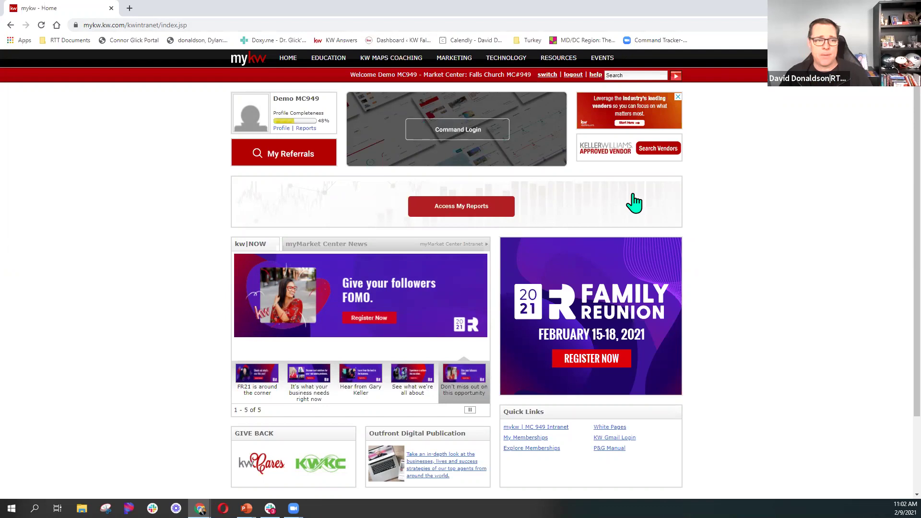
Drop open the HOME menu links on the mykw home page, showing Agent Website Admin.
{"action": "mouse_move", "coordinate": [293, 60]}
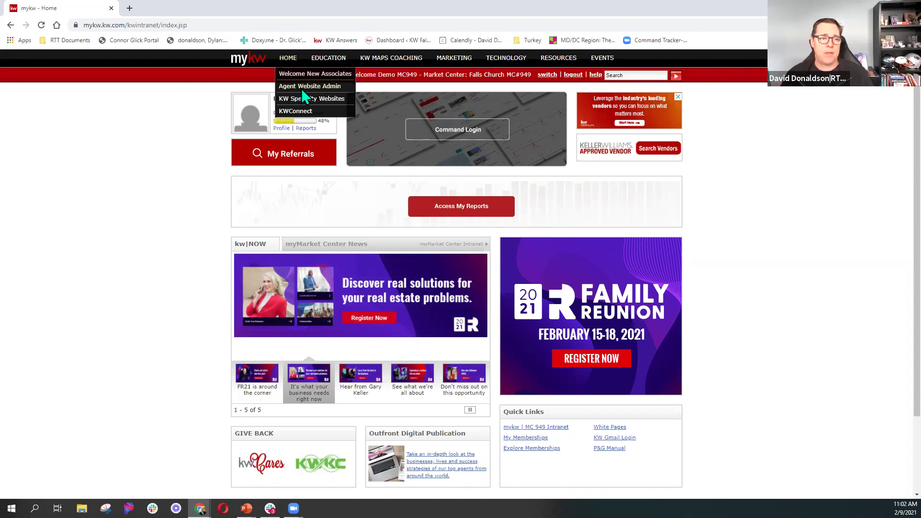
Open Agent Website Admin in a widened window and go to 4.0 Add Listings/IDX Search > 4.5 Mobile Property Search.
{"action": "left_click", "coordinate": [310, 86]}
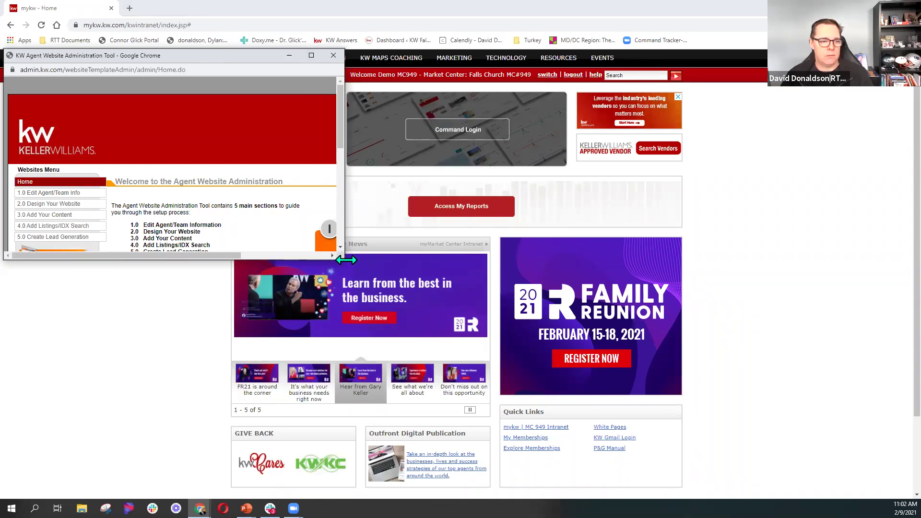
{"action": "left_click_drag", "start_coordinate": [346, 260], "coordinate": [606, 260]}
{"action": "scroll", "coordinate": [453, 206], "scroll_direction": "down", "scroll_amount": 1}
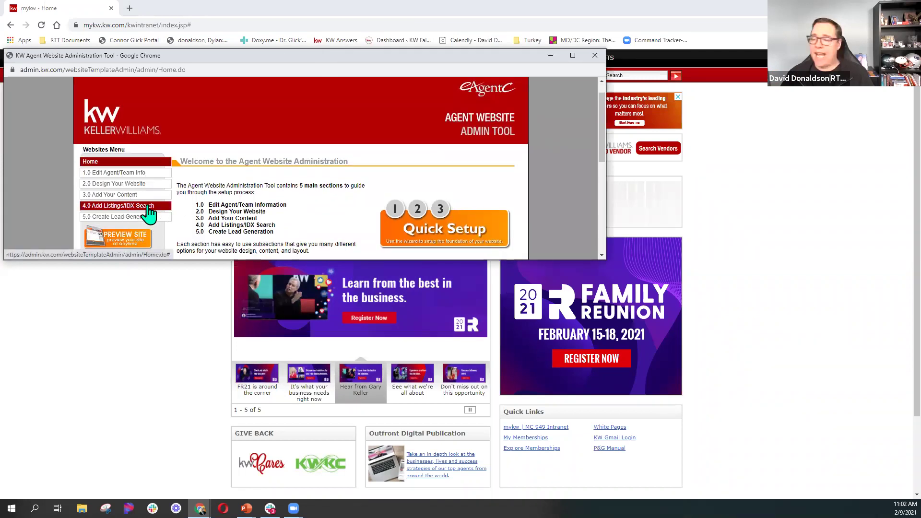
{"action": "left_click", "coordinate": [148, 207]}
{"action": "scroll", "coordinate": [149, 208], "scroll_direction": "down", "scroll_amount": 1}
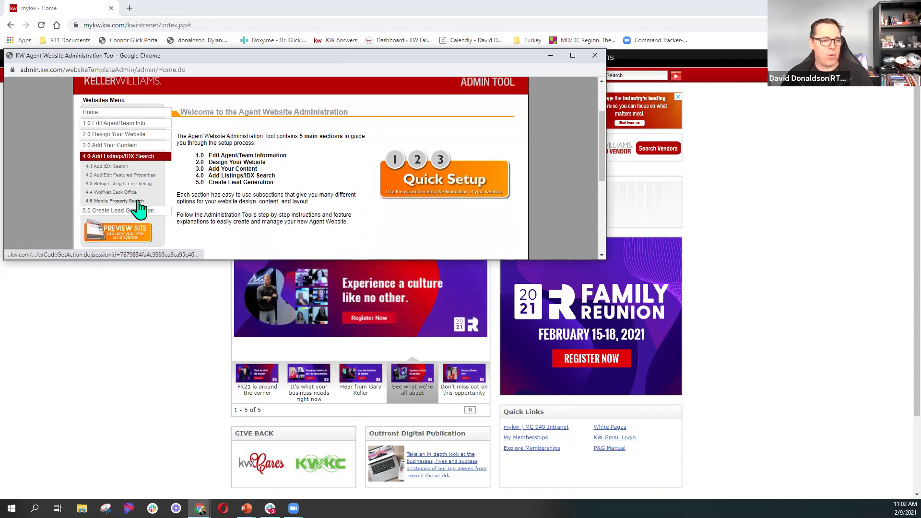
{"action": "left_click", "coordinate": [137, 201]}
{"action": "scroll", "coordinate": [317, 196], "scroll_direction": "down", "scroll_amount": 1}
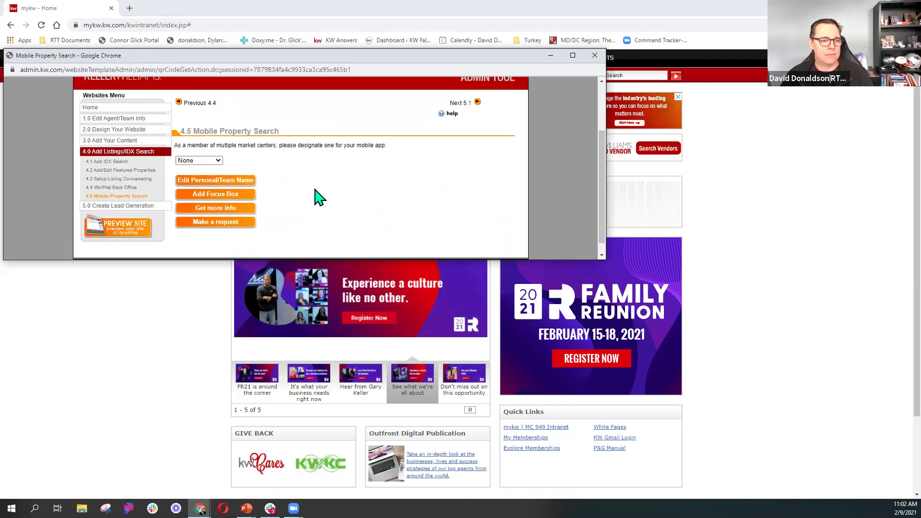
Designate Falls Church for the mobile app and display its mobile URL, text code and QR code.
{"action": "left_click", "coordinate": [214, 148]}
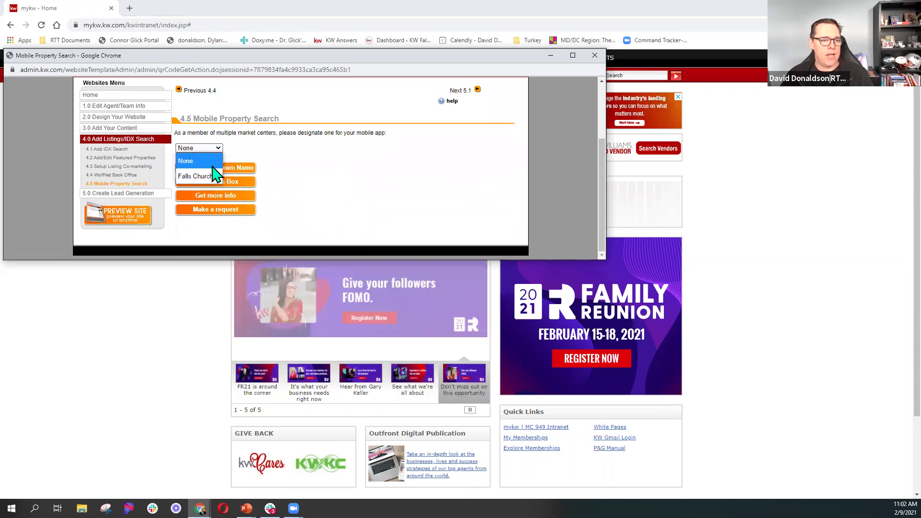
{"action": "left_click", "coordinate": [212, 176]}
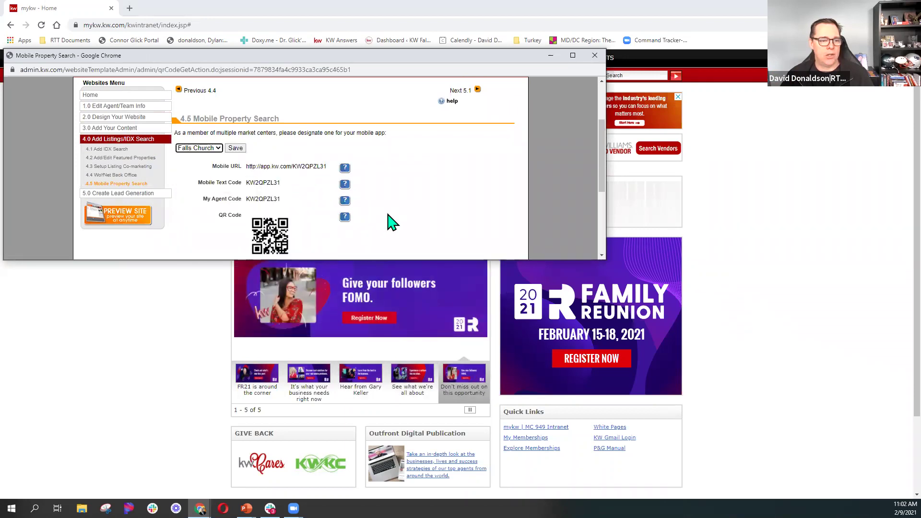
{"action": "scroll", "coordinate": [390, 222], "scroll_direction": "down", "scroll_amount": 1}
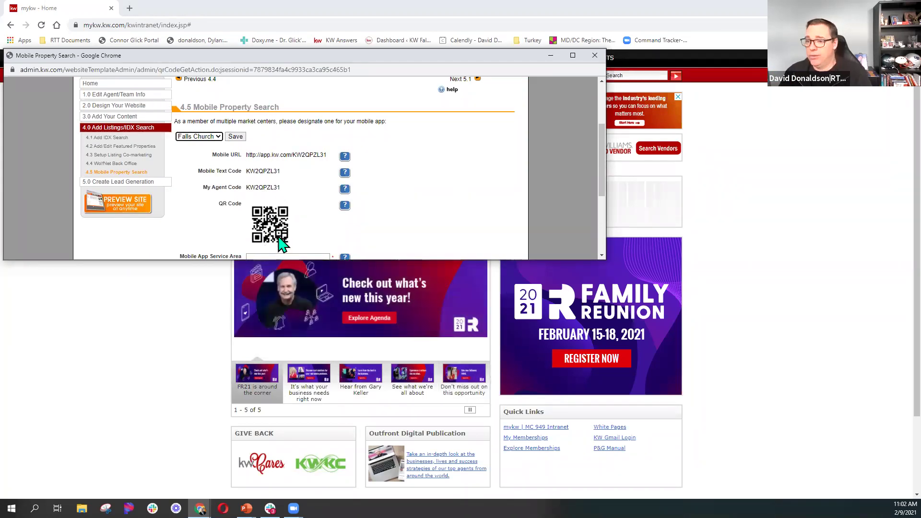
{"action": "left_click", "coordinate": [256, 218]}
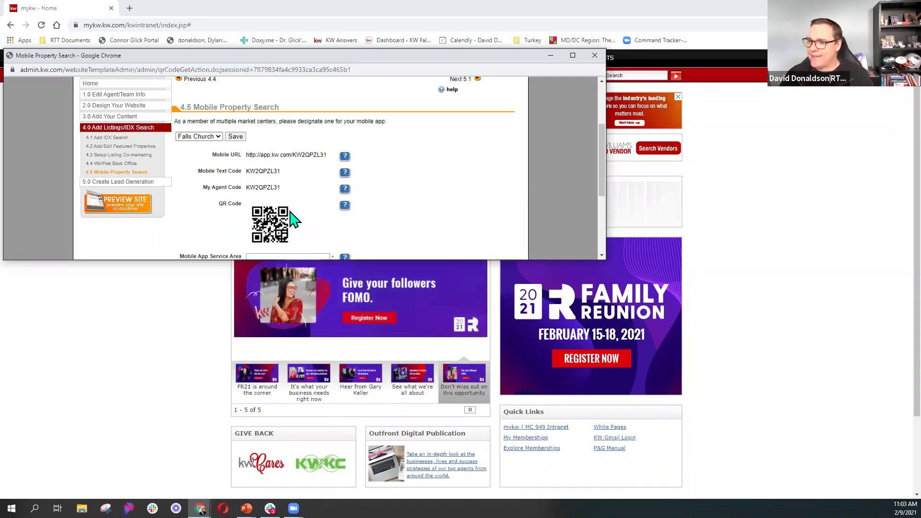
{"action": "key", "text": "ctrl"}
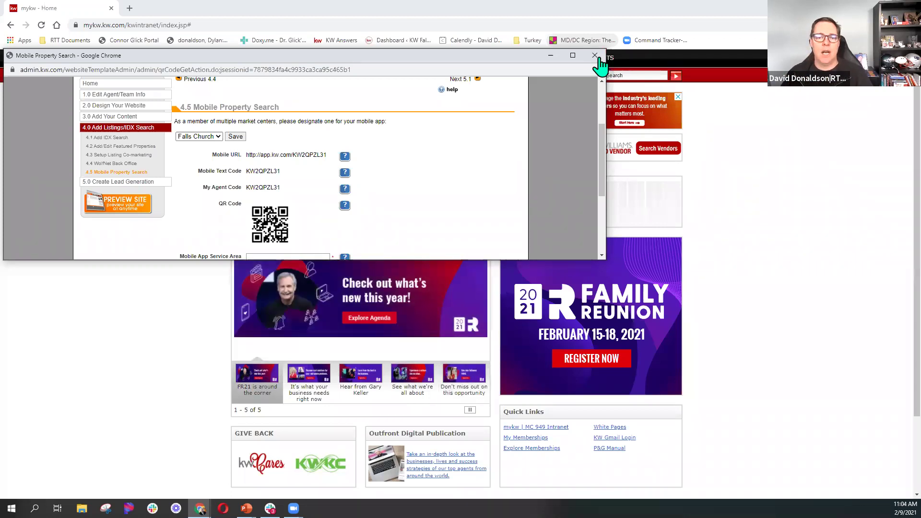
Close the admin window and load agent.kw.com in a new browser tab.
{"action": "left_click", "coordinate": [595, 56]}
{"action": "left_click", "coordinate": [130, 8]}
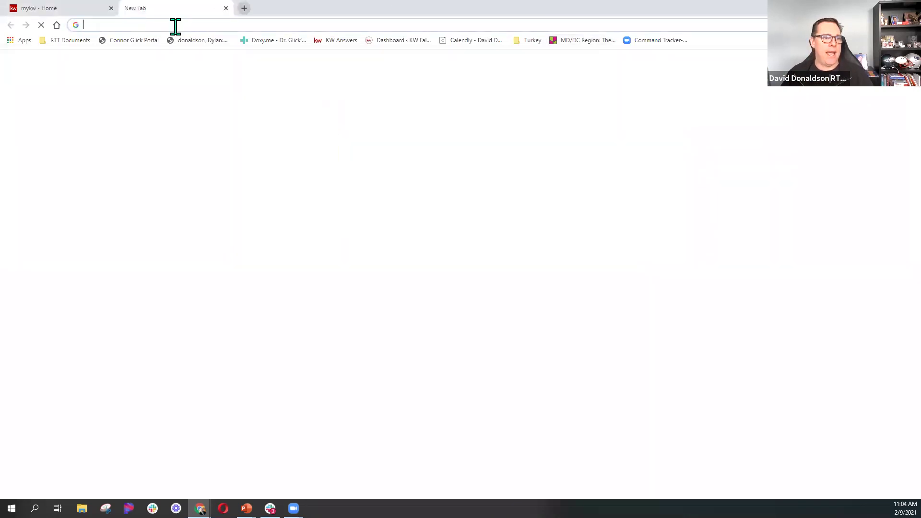
{"action": "type", "text": "aG"}
{"action": "key", "text": "Return"}
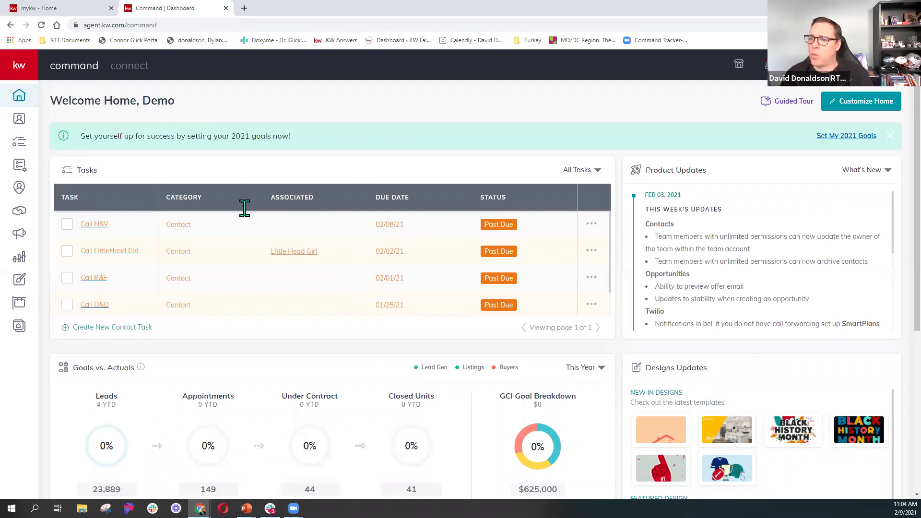
Review the Command home dashboard's Tasks, Product Updates and Designs Updates panels.
{"action": "scroll", "coordinate": [698, 317], "scroll_direction": "down", "scroll_amount": 3}
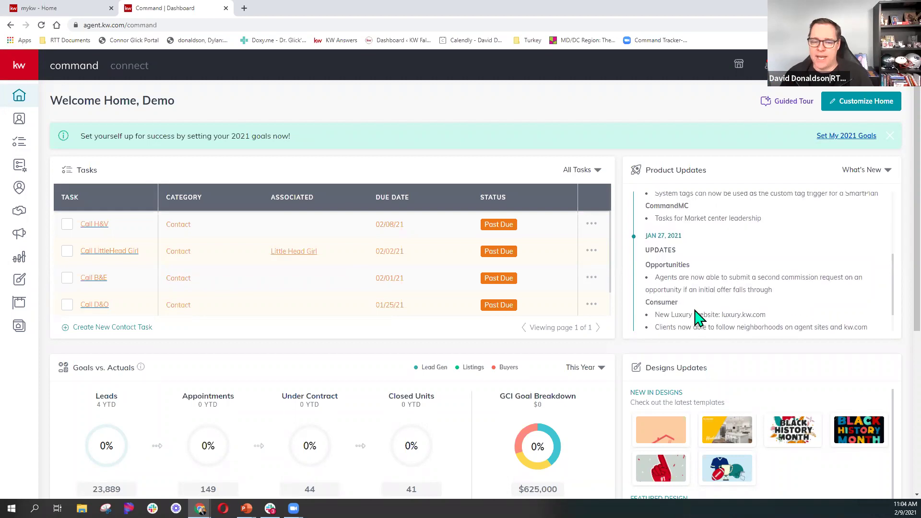
{"action": "left_click", "coordinate": [797, 398]}
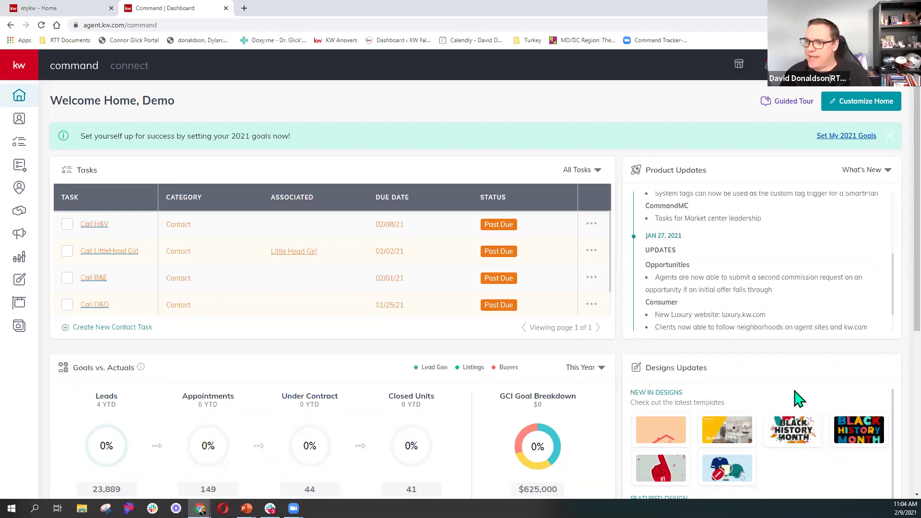
{"action": "left_click", "coordinate": [798, 398]}
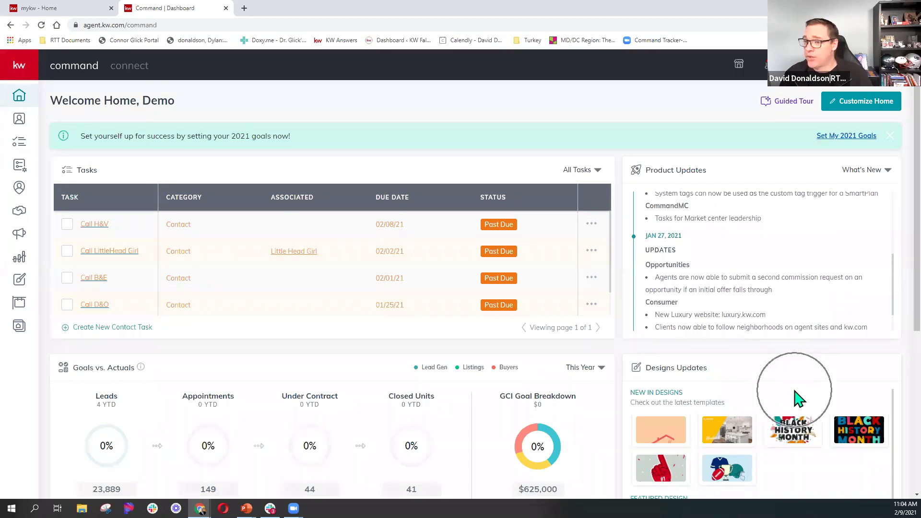
{"action": "left_click", "coordinate": [205, 23]}
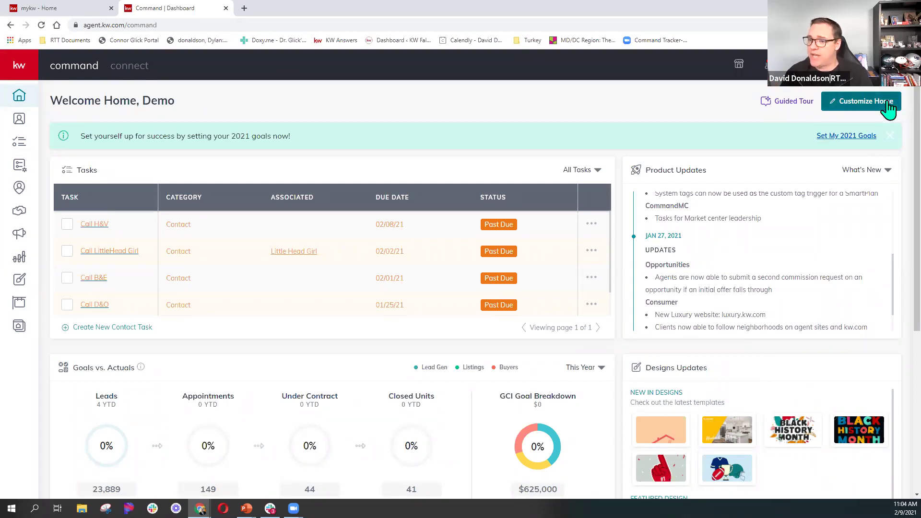
In Customize Home, move Design Updates above Product Updates and apply the new order.
{"action": "left_click", "coordinate": [863, 101]}
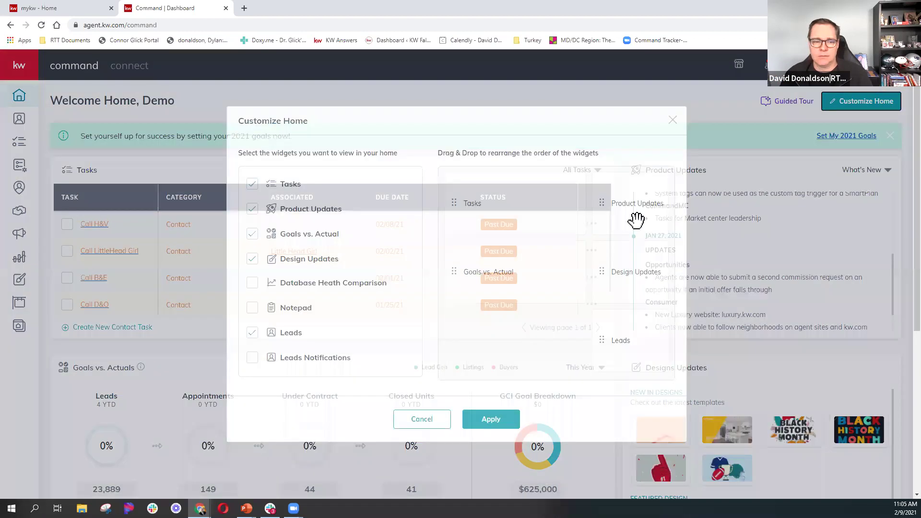
{"action": "scroll", "coordinate": [374, 295], "scroll_direction": "down", "scroll_amount": 1}
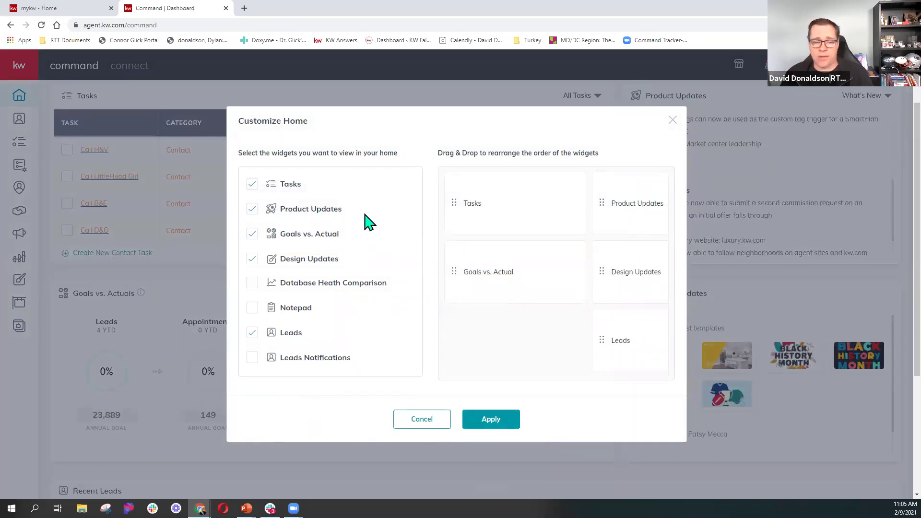
{"action": "scroll", "coordinate": [320, 227], "scroll_direction": "up", "scroll_amount": 1}
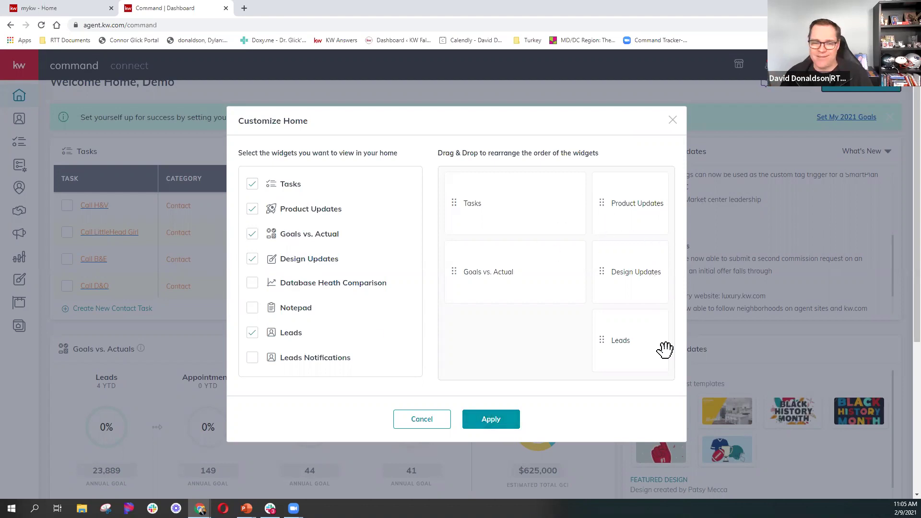
{"action": "left_click_drag", "start_coordinate": [629, 231], "coordinate": [625, 208]}
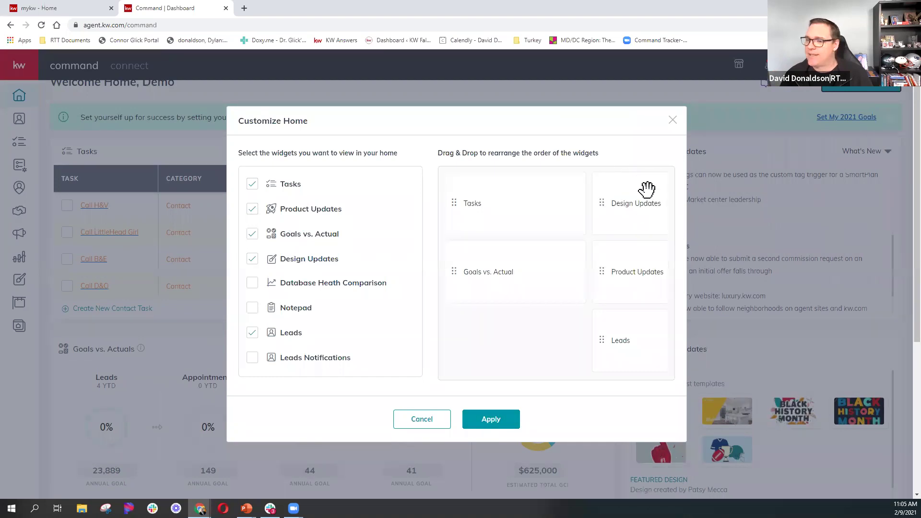
{"action": "left_click", "coordinate": [511, 423]}
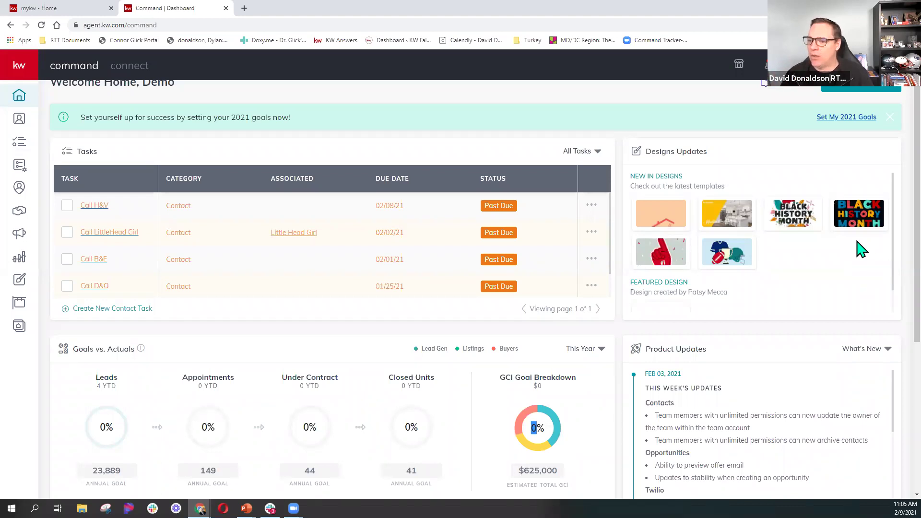
Move Product Updates back to the top right in Customize Home and apply the layout.
{"action": "scroll", "coordinate": [854, 312], "scroll_direction": "down", "scroll_amount": 1}
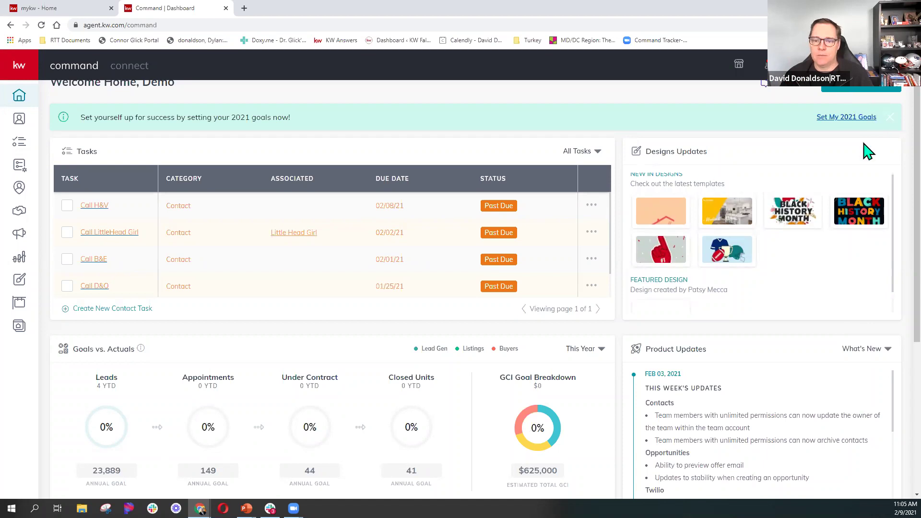
{"action": "scroll", "coordinate": [866, 149], "scroll_direction": "up", "scroll_amount": 1}
{"action": "left_click", "coordinate": [878, 103]}
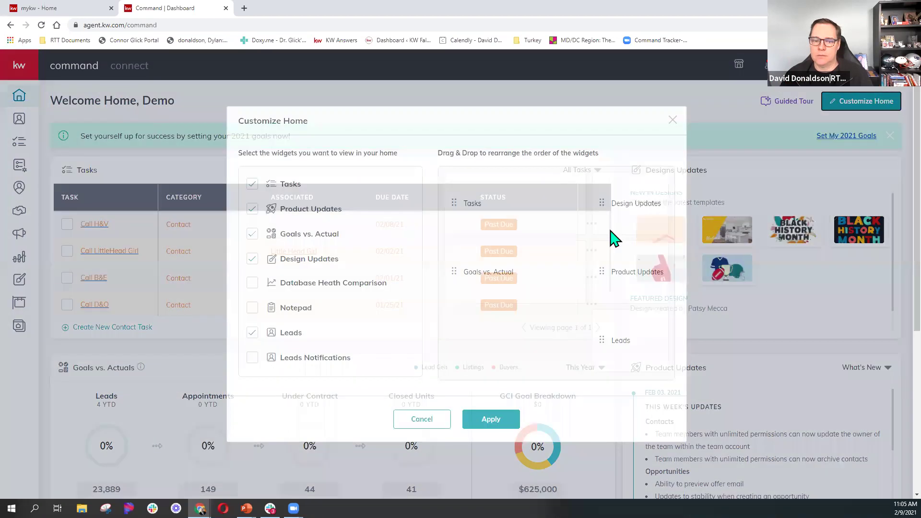
{"action": "left_click_drag", "start_coordinate": [627, 272], "coordinate": [620, 203]}
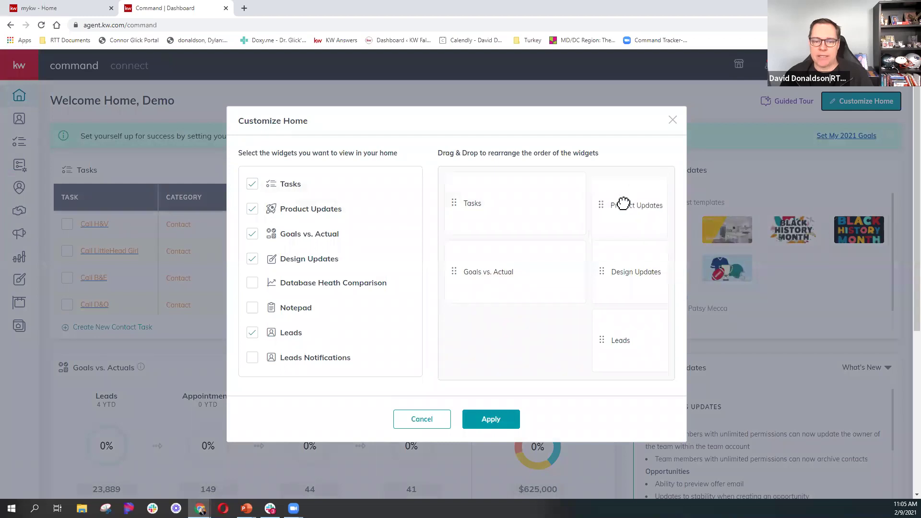
{"action": "left_click", "coordinate": [506, 428]}
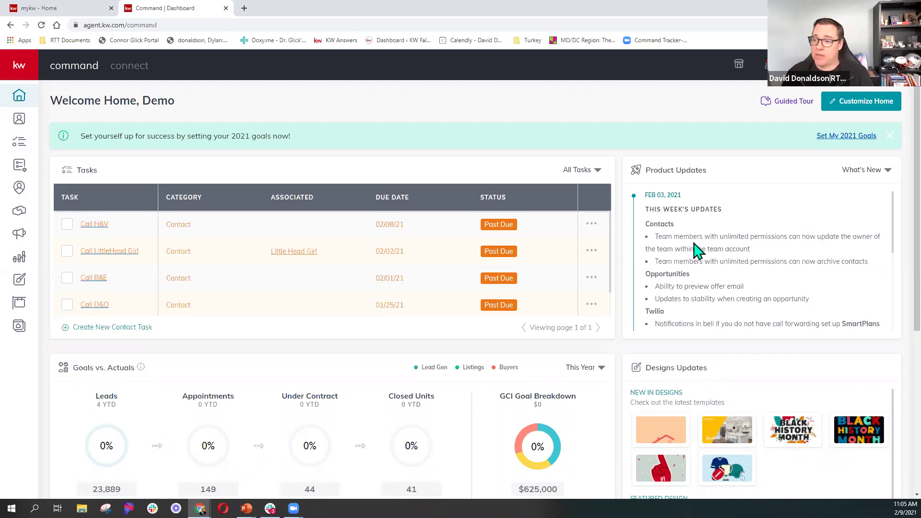
Scroll through the Feb 03, 2021 Product Updates feed, then return to the mykw Home tab.
{"action": "scroll", "coordinate": [729, 264], "scroll_direction": "down", "scroll_amount": 1}
{"action": "scroll", "coordinate": [728, 265], "scroll_direction": "down", "scroll_amount": 1}
{"action": "scroll", "coordinate": [729, 264], "scroll_direction": "up", "scroll_amount": 2}
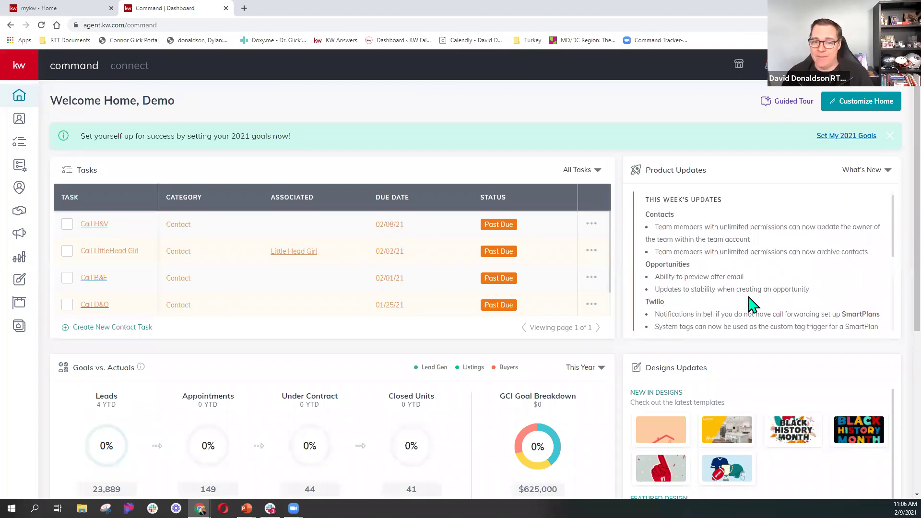
{"action": "scroll", "coordinate": [765, 268], "scroll_direction": "down", "scroll_amount": 2}
{"action": "scroll", "coordinate": [766, 268], "scroll_direction": "down", "scroll_amount": 1}
{"action": "scroll", "coordinate": [767, 268], "scroll_direction": "up", "scroll_amount": 3}
{"action": "scroll", "coordinate": [846, 234], "scroll_direction": "down", "scroll_amount": 2}
{"action": "scroll", "coordinate": [846, 234], "scroll_direction": "up", "scroll_amount": 2}
{"action": "scroll", "coordinate": [847, 233], "scroll_direction": "down", "scroll_amount": 1}
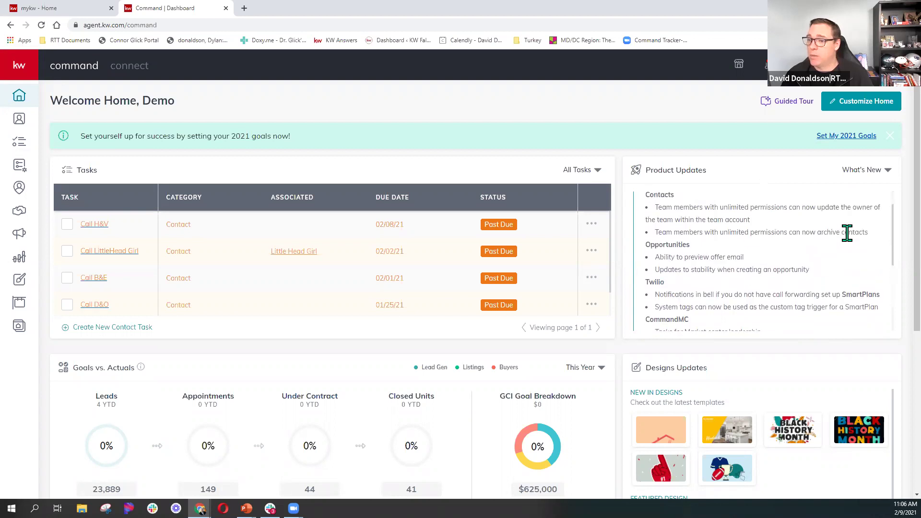
{"action": "scroll", "coordinate": [846, 233], "scroll_direction": "up", "scroll_amount": 1}
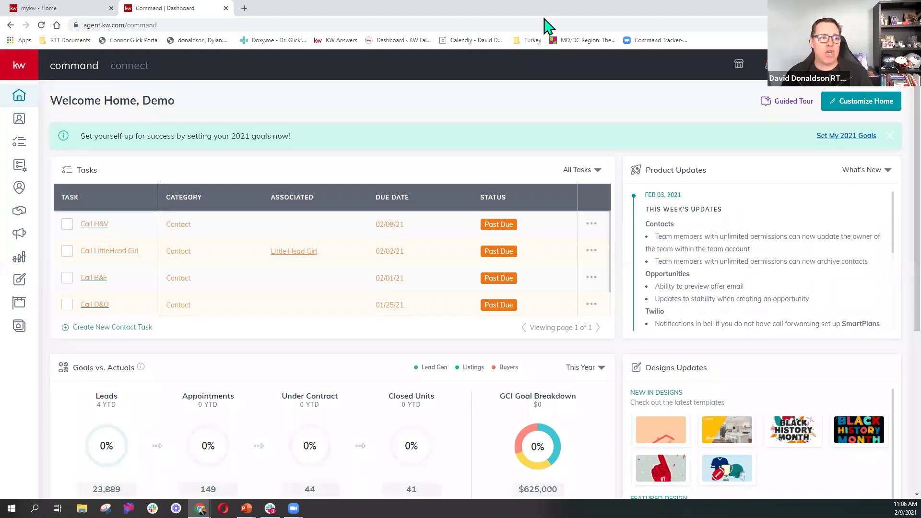
{"action": "left_click", "coordinate": [78, 13]}
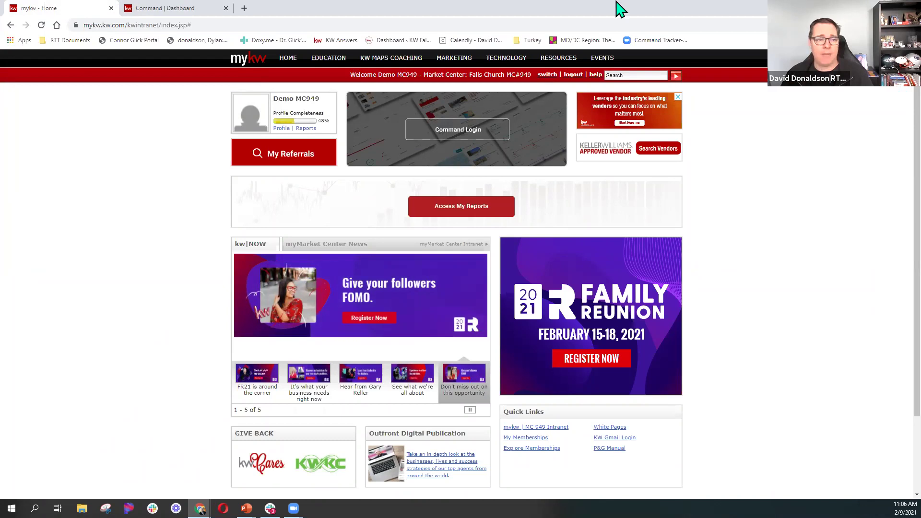
Open HOME > Agent Website Admin and go to 4.0 Add Listings/IDX Search > 4.5 Mobile Property Search.
{"action": "mouse_move", "coordinate": [297, 65]}
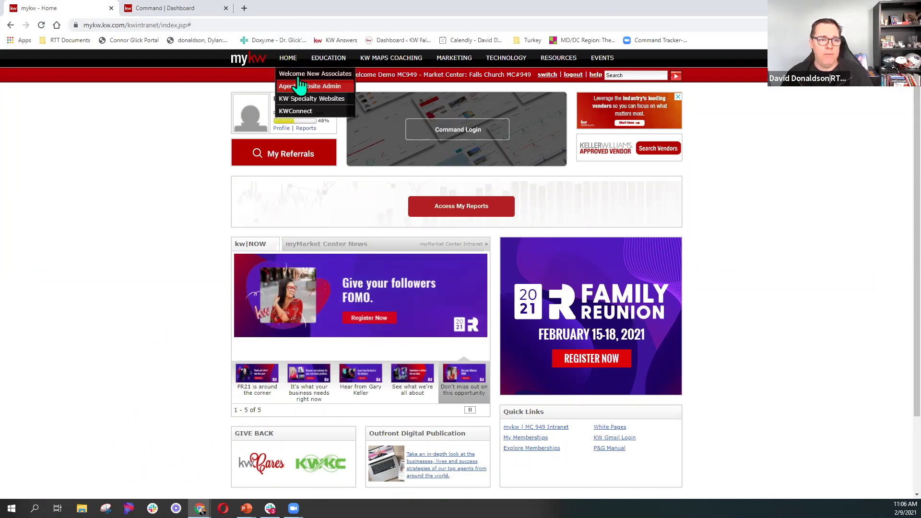
{"action": "left_click", "coordinate": [303, 86]}
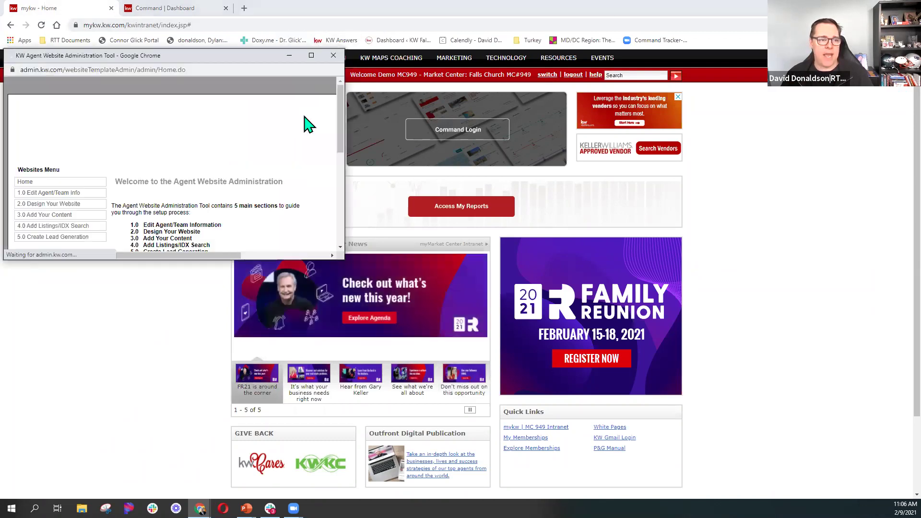
{"action": "scroll", "coordinate": [150, 184], "scroll_direction": "down", "scroll_amount": 1}
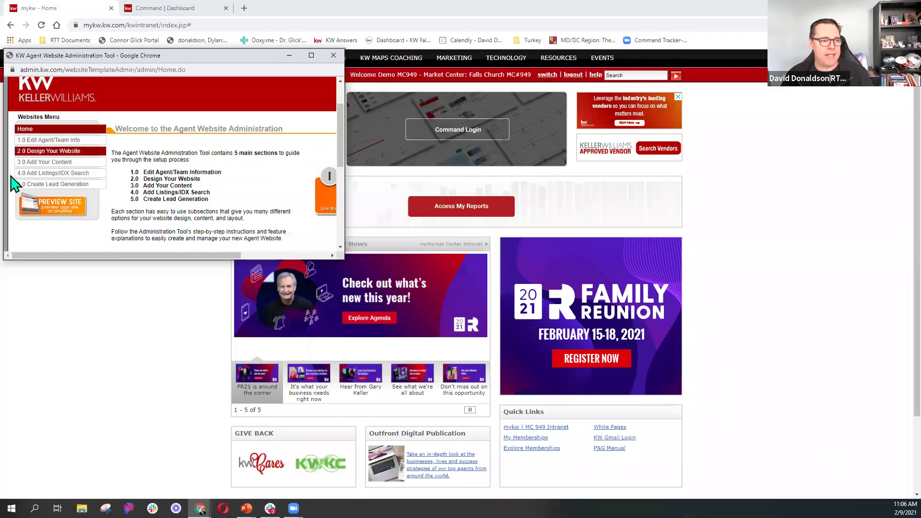
{"action": "left_click", "coordinate": [46, 177]}
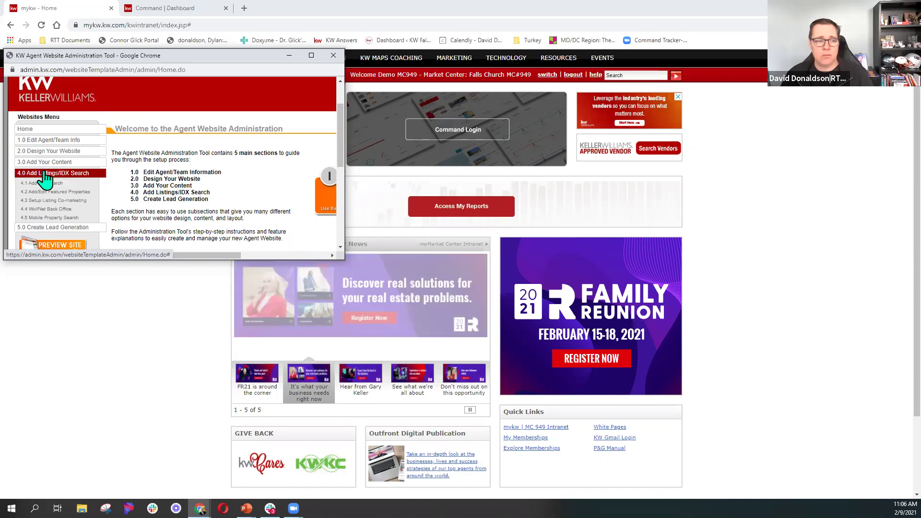
{"action": "left_click", "coordinate": [62, 219]}
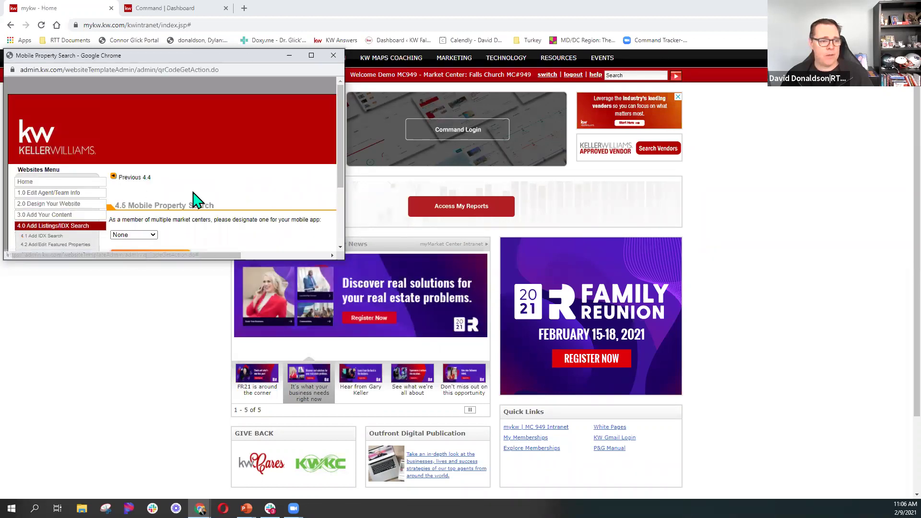
{"action": "scroll", "coordinate": [194, 200], "scroll_direction": "down", "scroll_amount": 2}
Choose Falls Church as the mobile app market center, view its QR code, and close the window.
{"action": "left_click", "coordinate": [144, 162]}
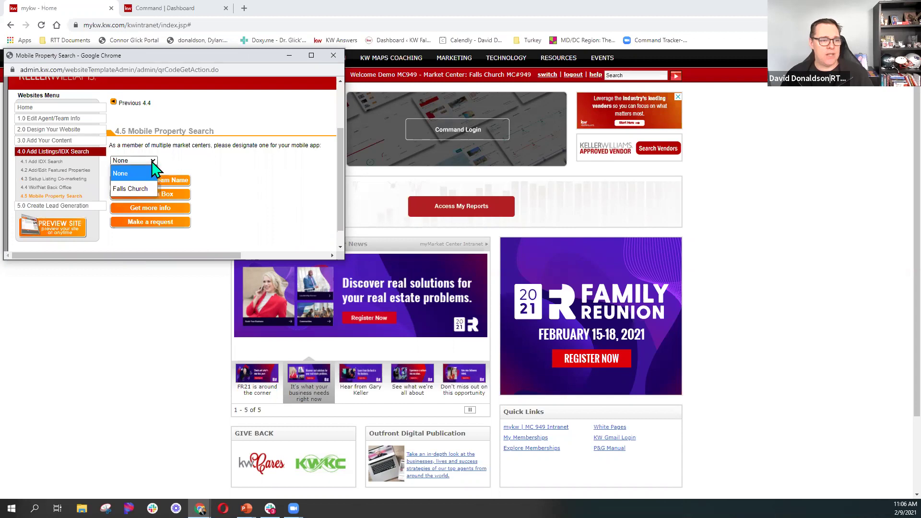
{"action": "left_click", "coordinate": [136, 190]}
{"action": "scroll", "coordinate": [309, 171], "scroll_direction": "down", "scroll_amount": 2}
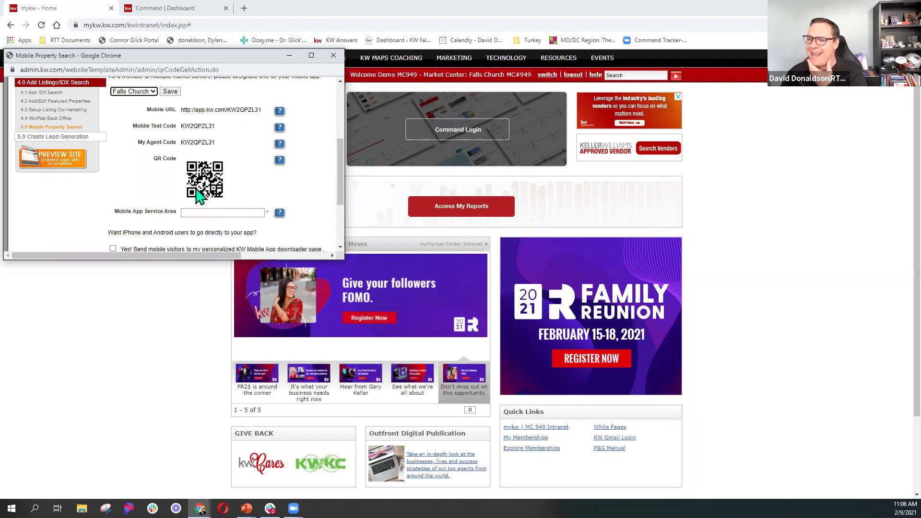
{"action": "left_click", "coordinate": [333, 56]}
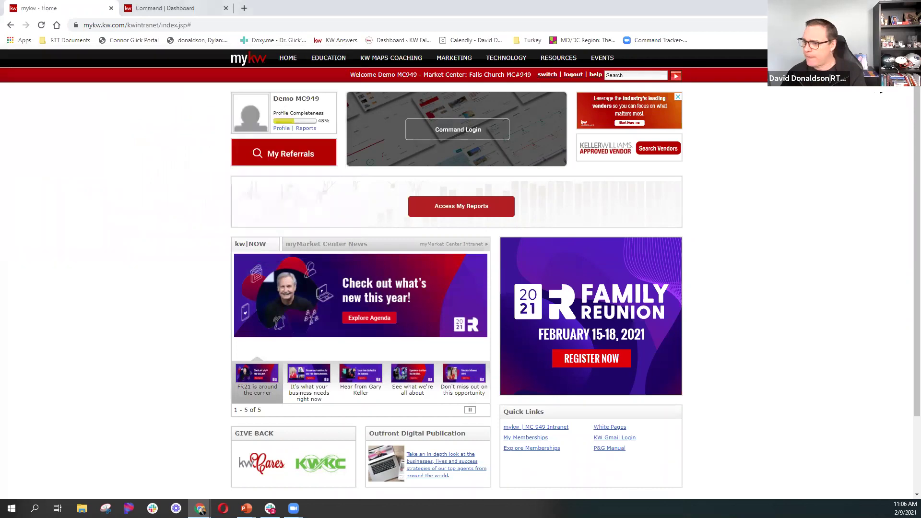